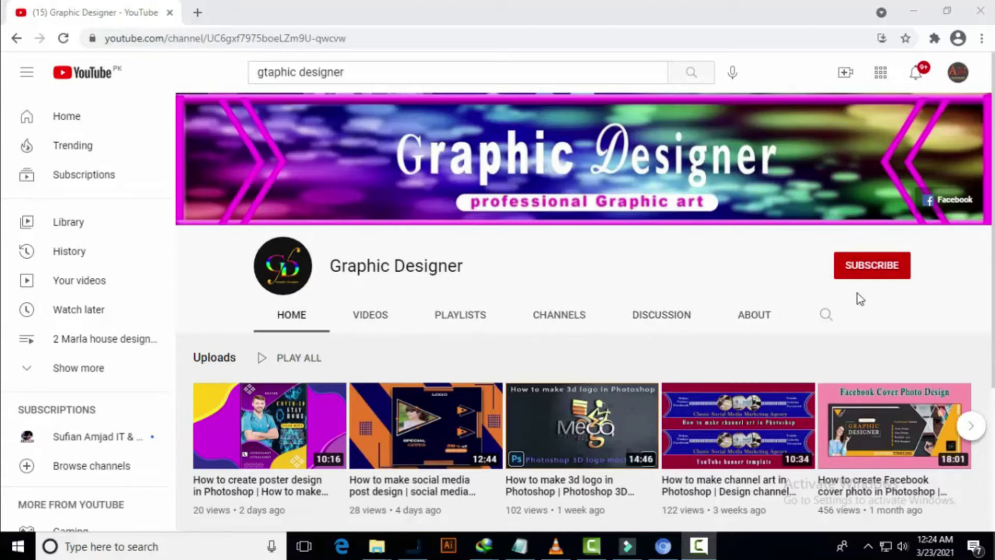
# Step: Subscribe to the Graphic Designer channel and turn on all notifications for it
pyautogui.click(876, 267)
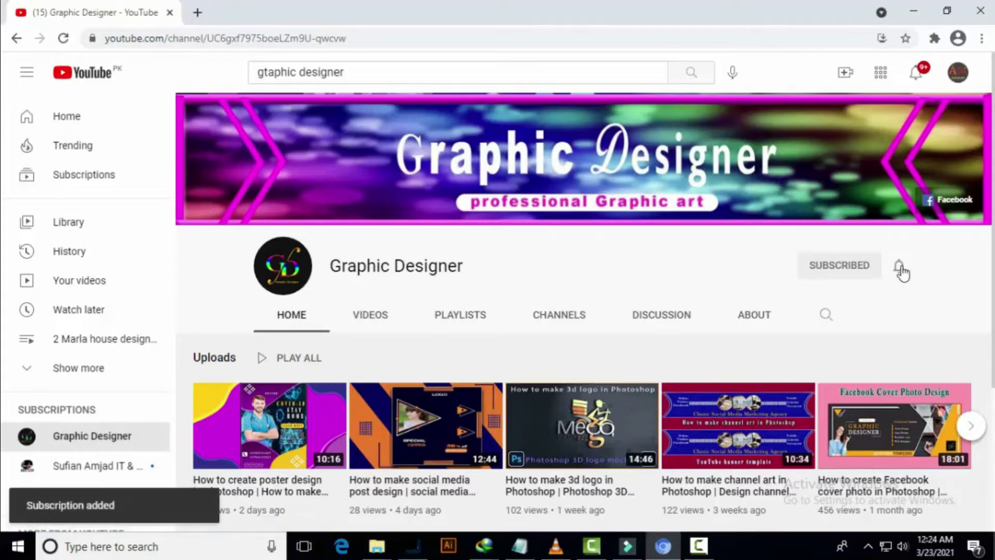
pyautogui.click(901, 268)
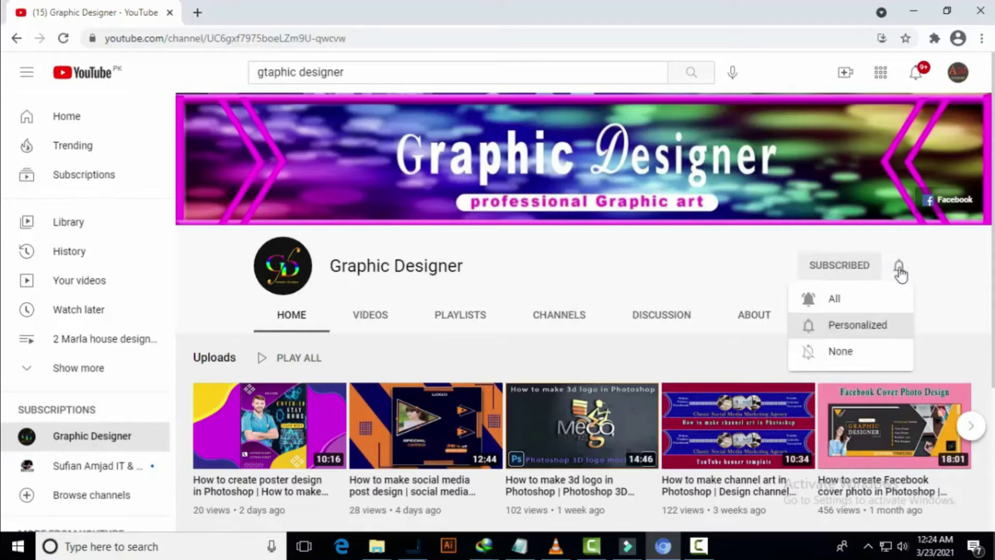
pyautogui.click(828, 304)
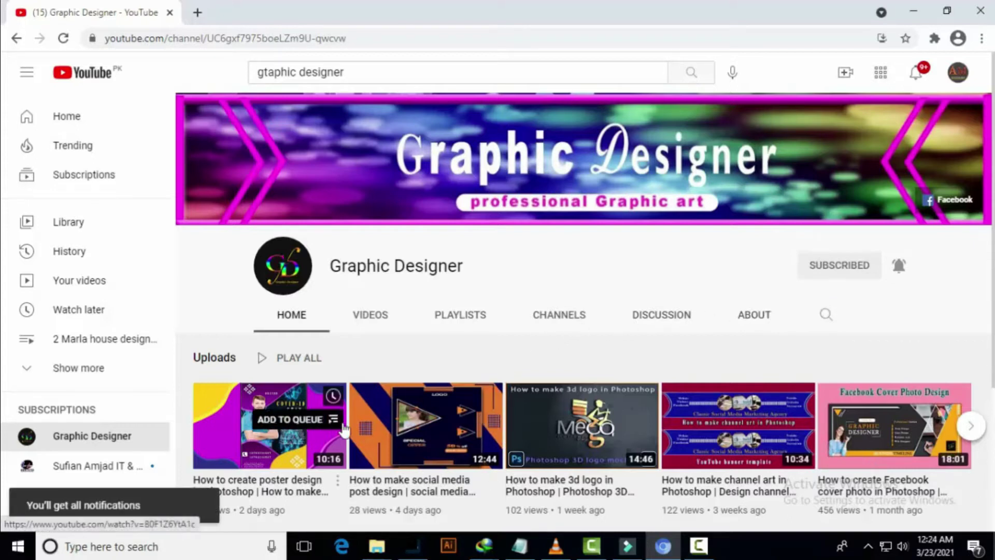
# Step: Browse the channel's uploaded videos
pyautogui.scroll(-1, 336, 429)
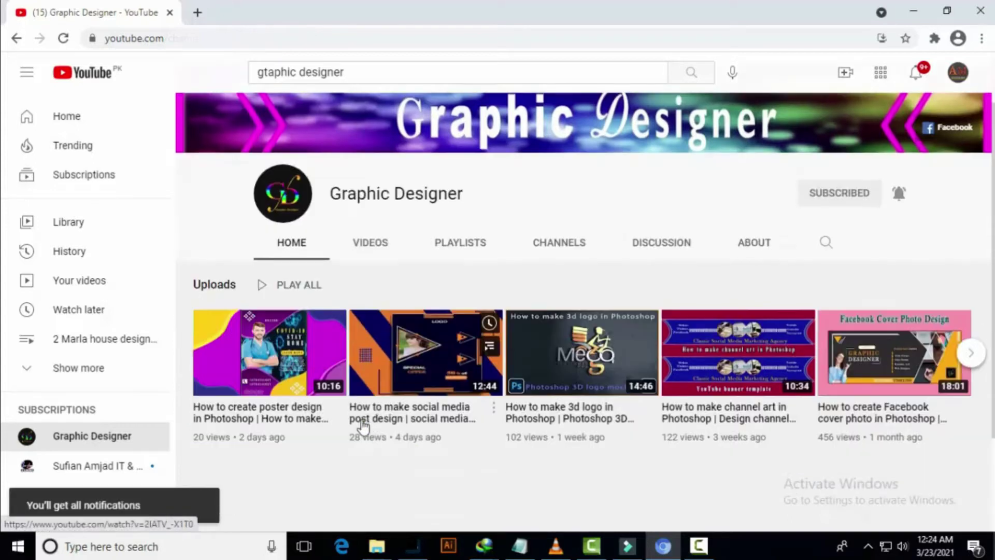
pyautogui.click(368, 244)
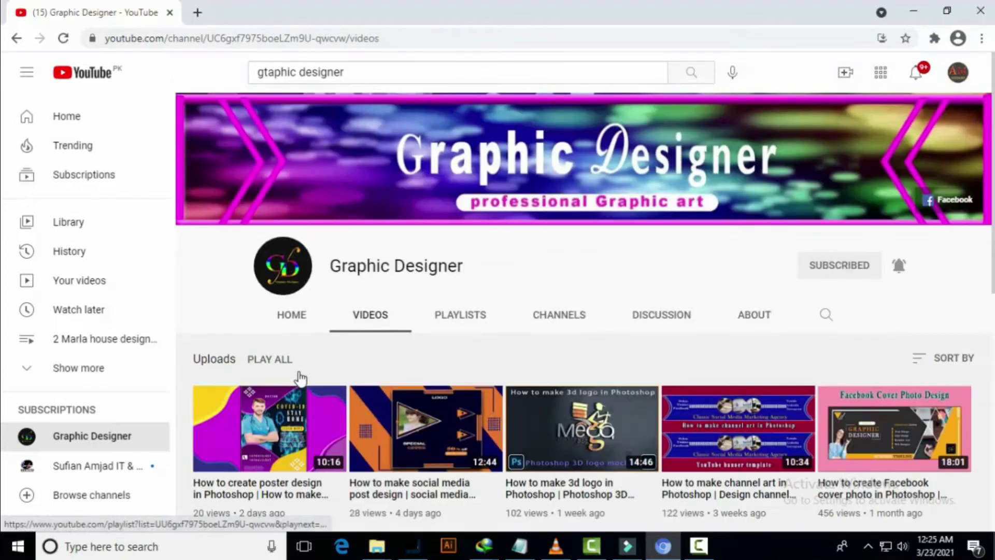
pyautogui.scroll(-1, 303, 379)
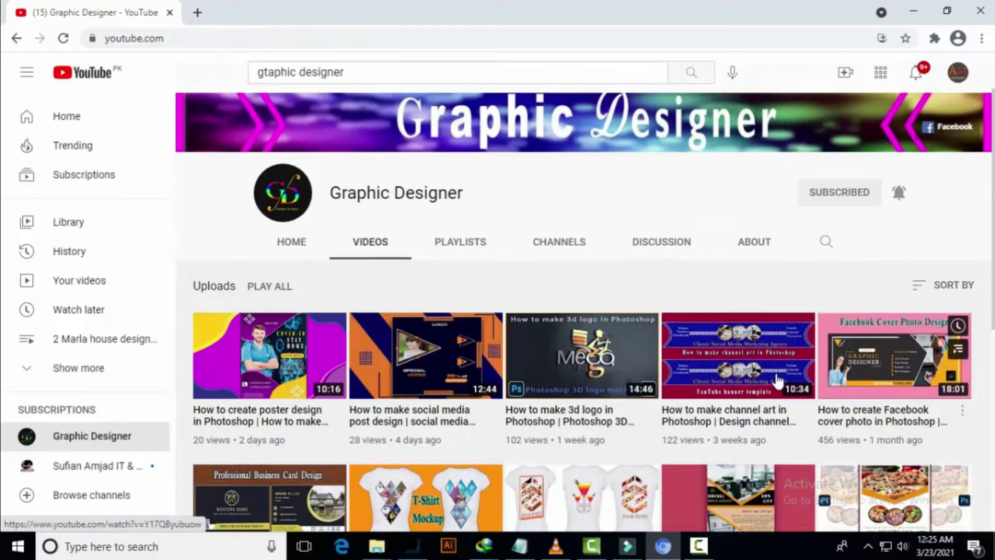
pyautogui.scroll(-3, 620, 387)
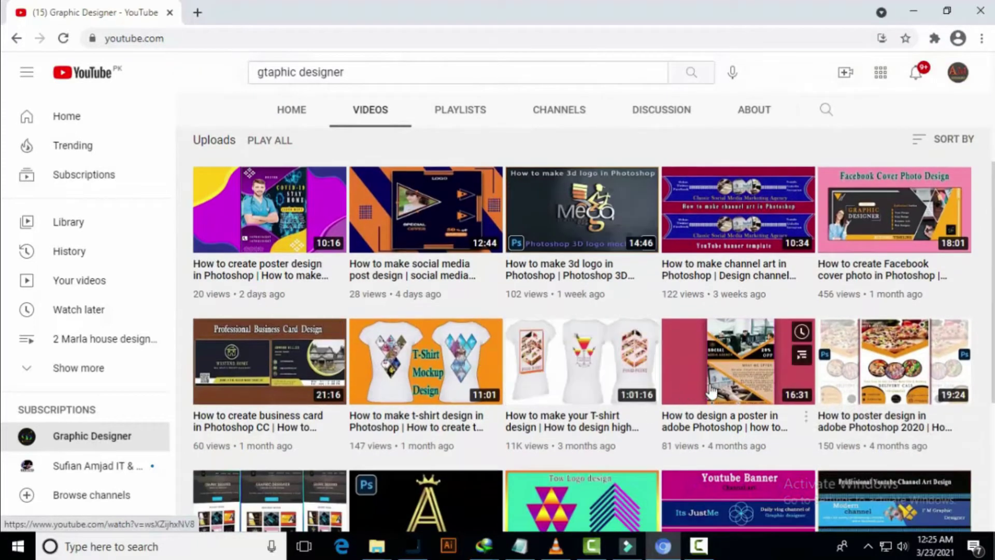
pyautogui.scroll(-4, 690, 392)
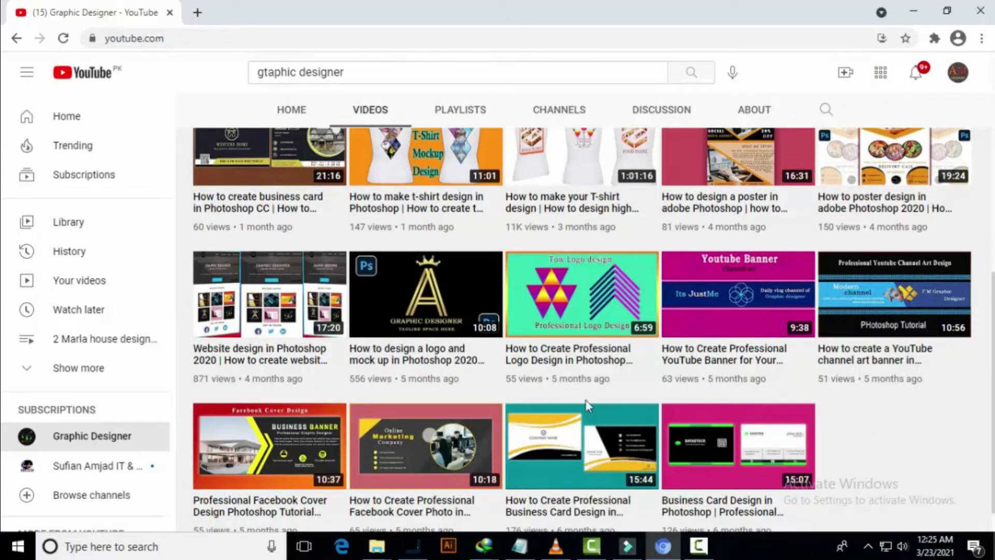
pyautogui.scroll(4, 511, 411)
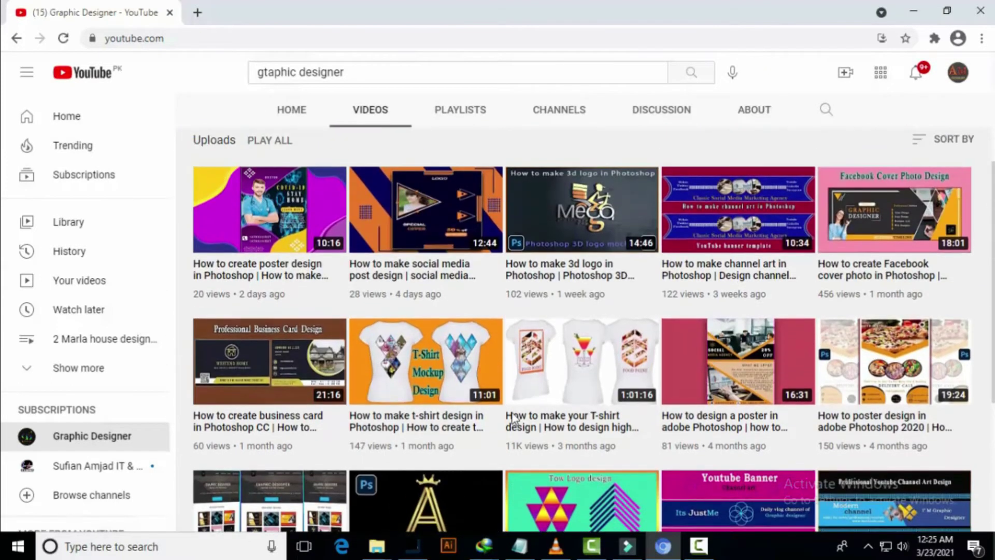
pyautogui.scroll(3, 511, 415)
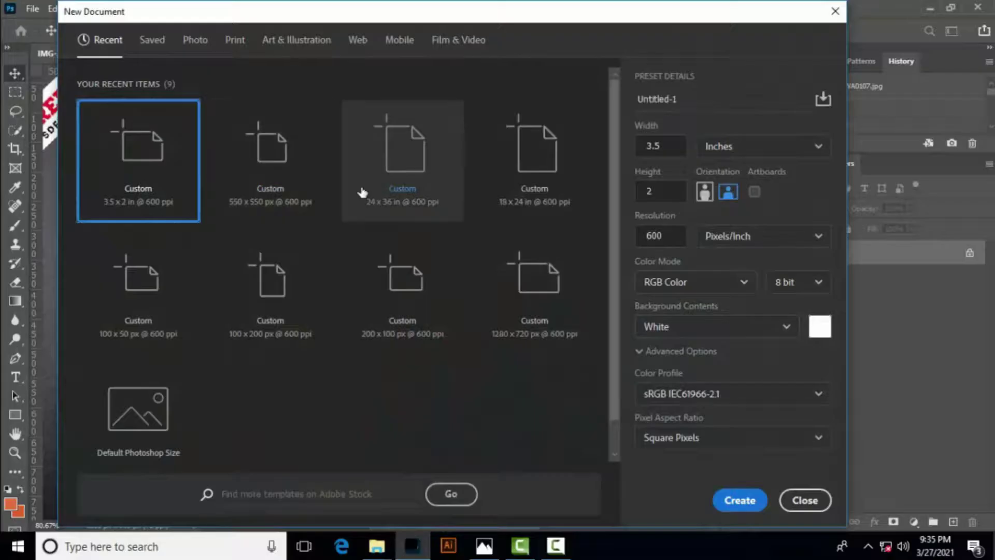
# Step: In Photoshop, name the new document "Business Card design 4.1"
pyautogui.click(689, 103)
pyautogui.press('BackSpace')
pyautogui.press('BackSpace')
pyautogui.press('BackSpace')
pyautogui.press('BackSpace')
pyautogui.press('BackSpace')
pyautogui.press('BackSpace')
pyautogui.press('BackSpace')
pyautogui.press('BackSpace')
pyautogui.press('BackSpace')
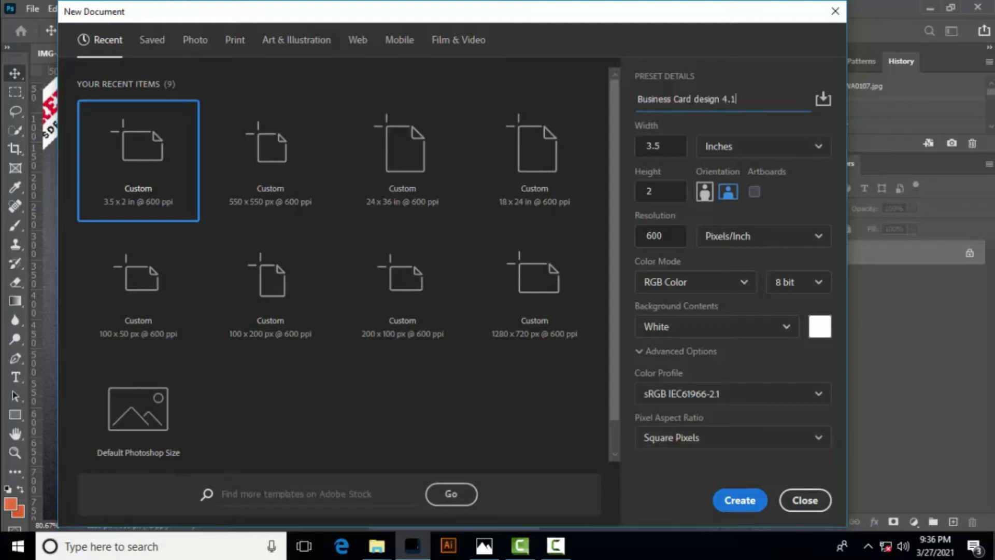
# Step: Keep the new document's width at 3.5 in inches and its color mode as RGB Color
pyautogui.click(636, 148)
pyautogui.press('Tab')
pyautogui.click(768, 148)
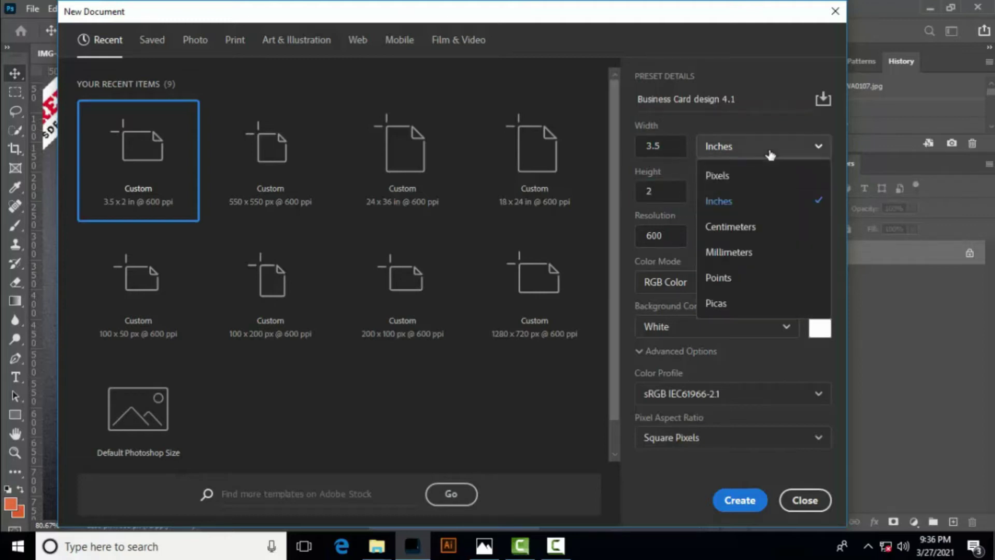
pyautogui.click(757, 202)
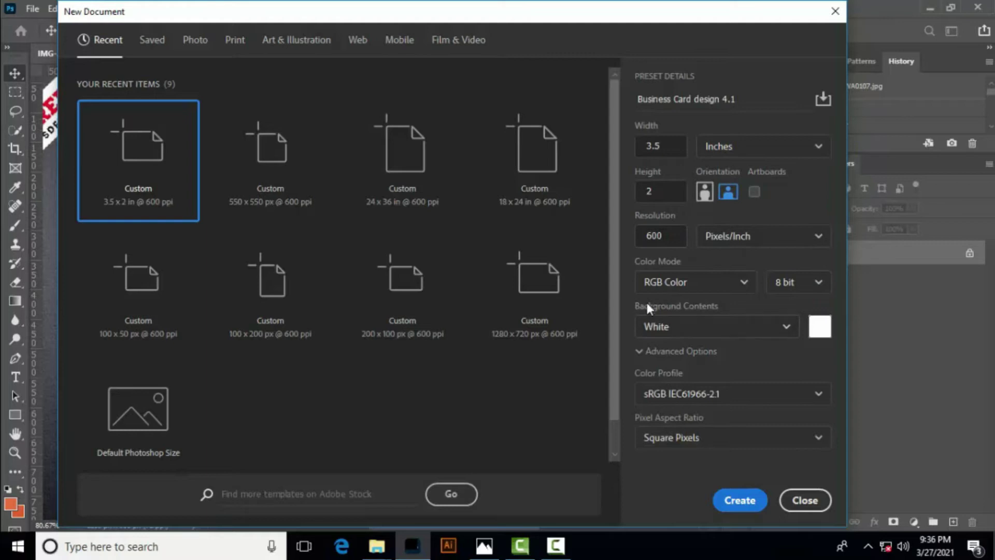
pyautogui.click(745, 284)
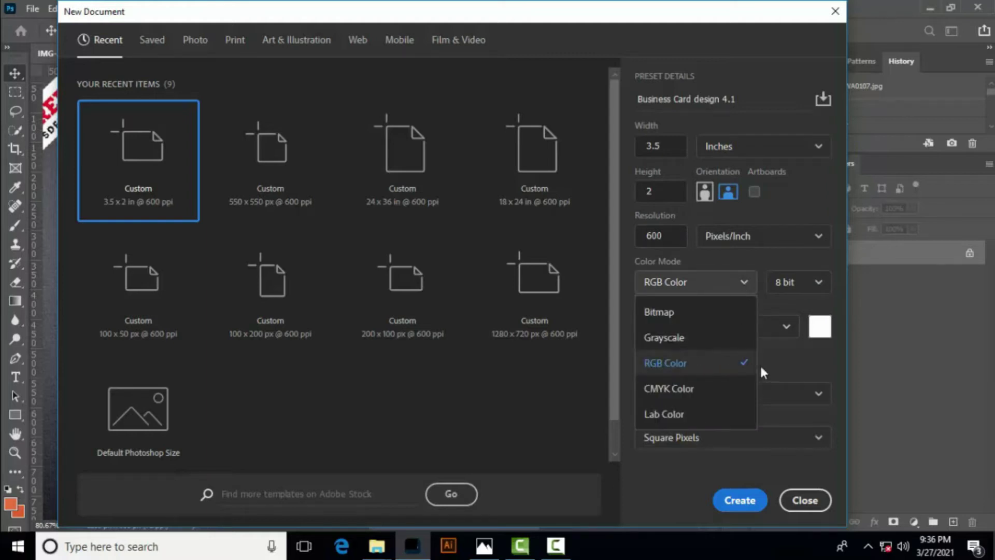
pyautogui.click(718, 364)
# Step: Try Black and Background Color as background contents, settle on White and create the document
pyautogui.click(747, 329)
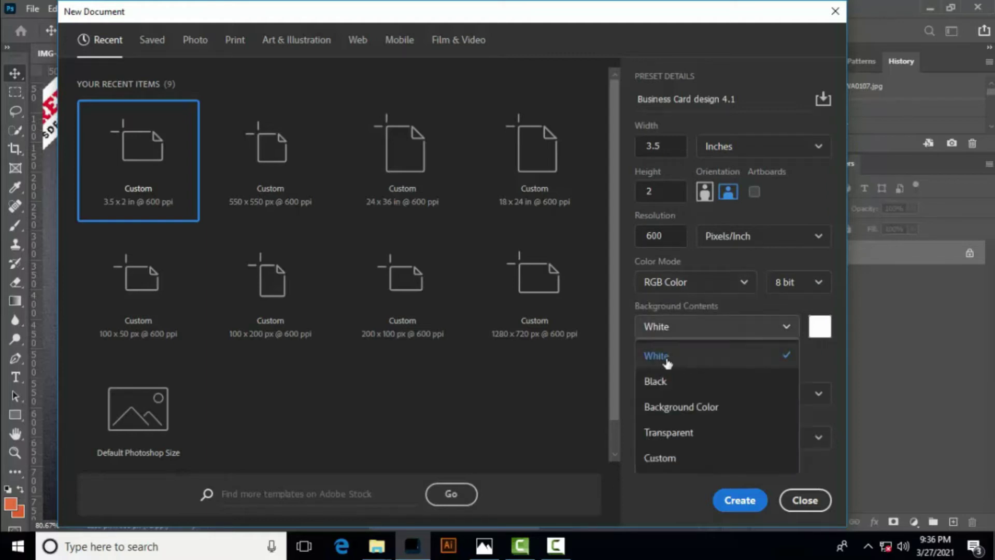
pyautogui.click(695, 388)
pyautogui.click(785, 327)
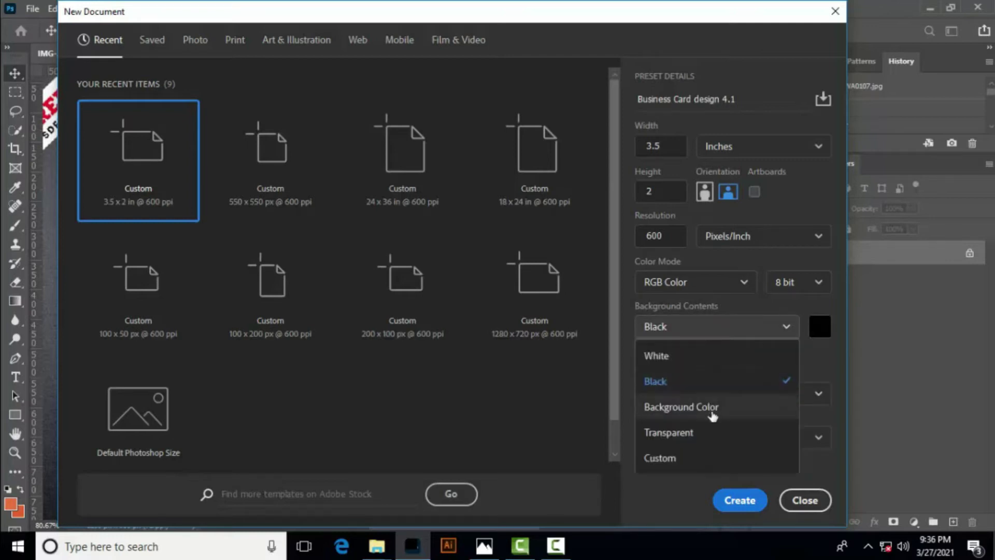
pyautogui.click(710, 407)
pyautogui.click(749, 329)
pyautogui.click(746, 353)
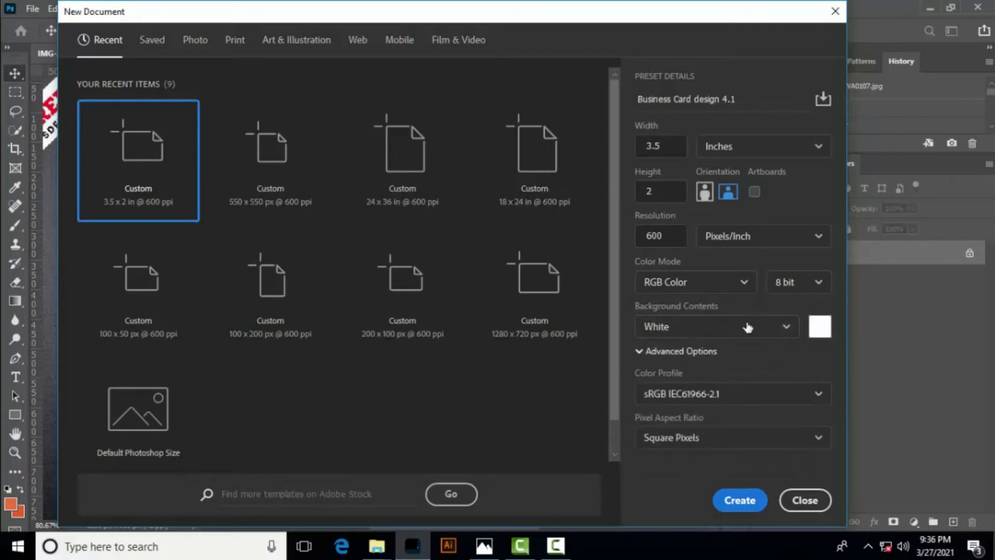
pyautogui.click(743, 502)
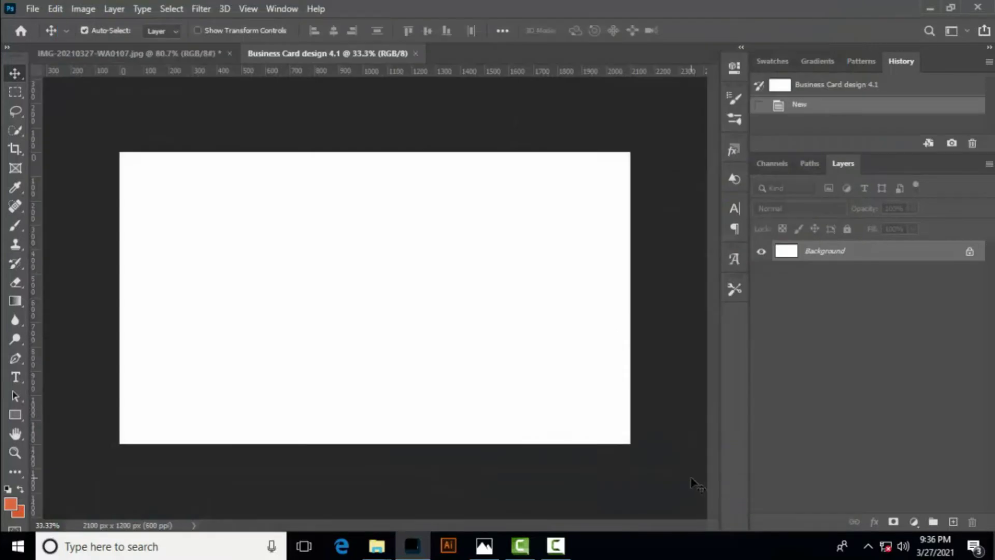
# Step: Start a filled Pen tool shape with anchor points in the card's lower-left area and on its bottom edge
pyautogui.click(16, 358)
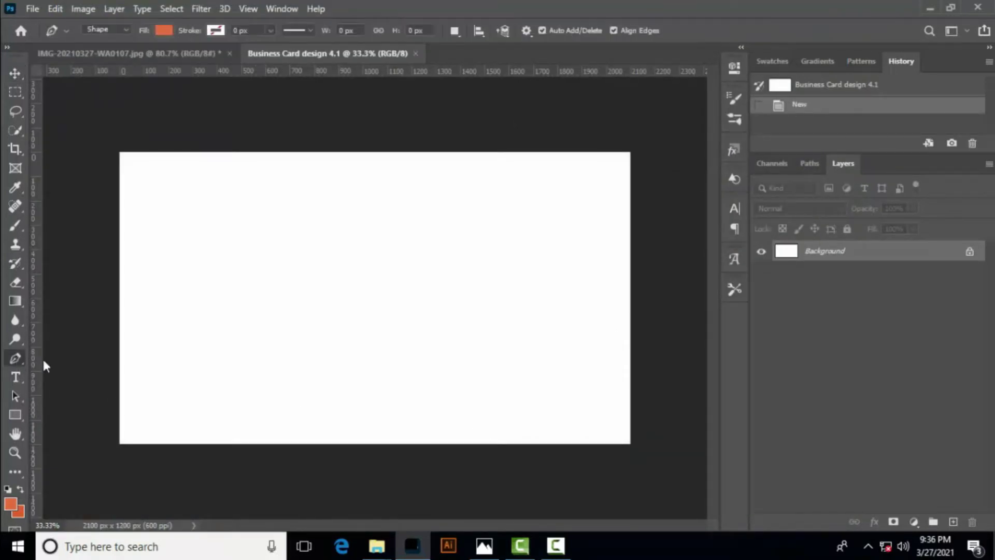
pyautogui.click(228, 337)
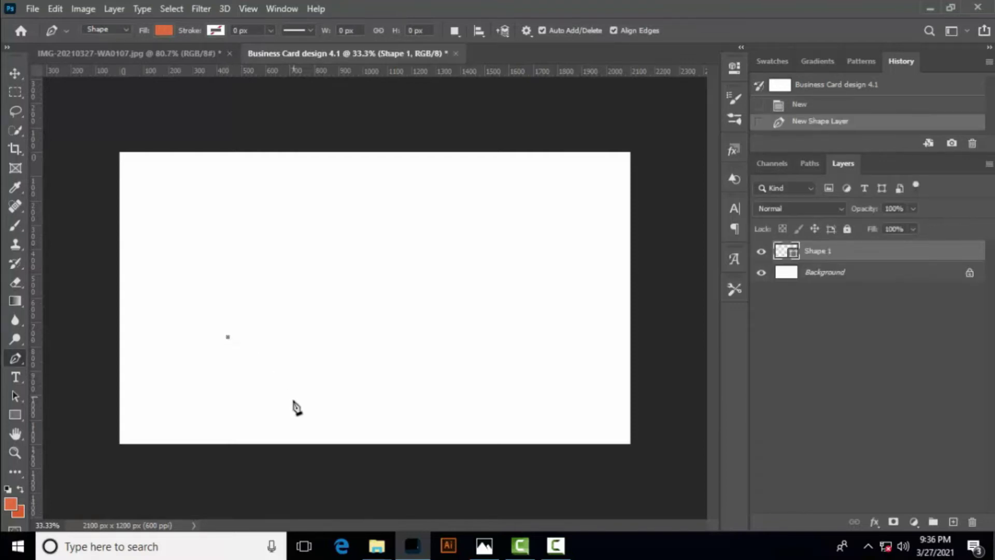
pyautogui.click(304, 443)
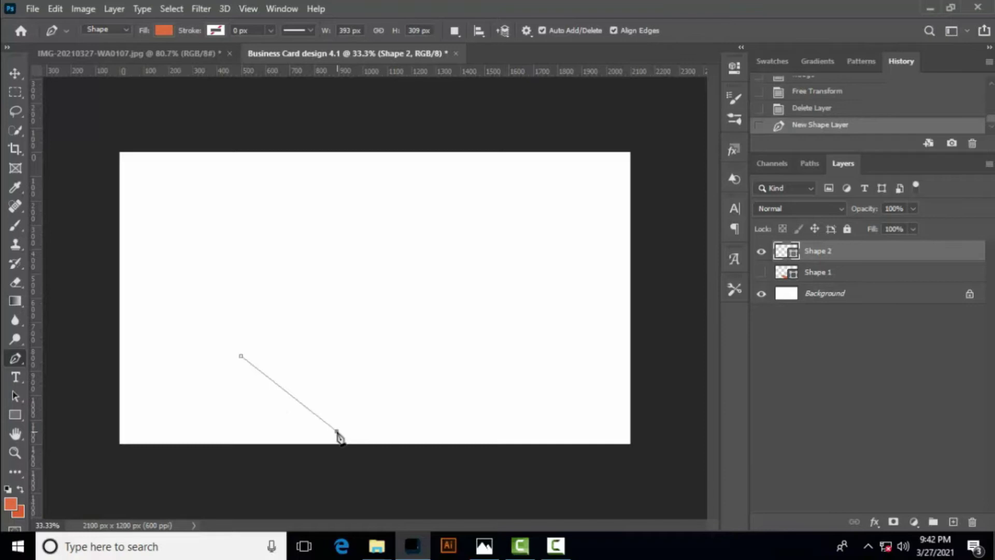
# Step: Draw the orange pen shape's curved left side, long straight lower edge and short vertical side along the card's right edge
pyautogui.moveTo(336, 430); pyautogui.dragTo(349, 459)
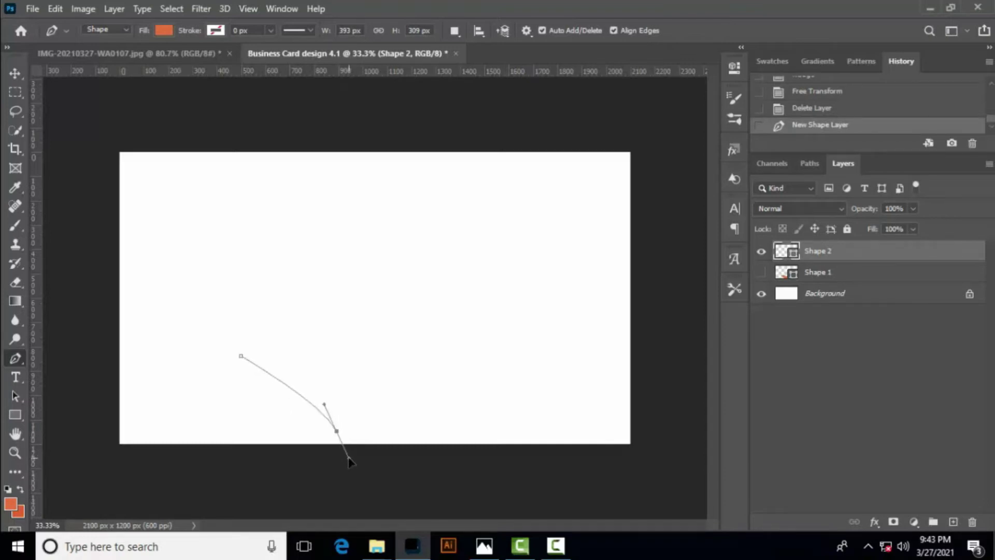
pyautogui.moveTo(350, 460); pyautogui.dragTo(356, 468)
pyautogui.click(340, 438)
pyautogui.click(629, 427)
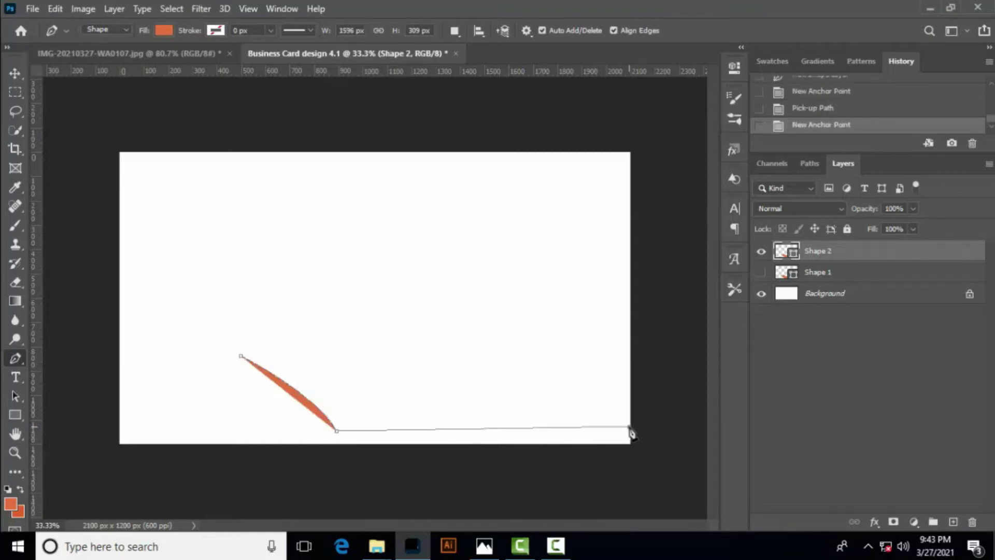
pyautogui.click(630, 367)
# Step: Draw the orange shape's wavy upper edge back to its starting point and close the path
pyautogui.moveTo(539, 386); pyautogui.dragTo(497, 387)
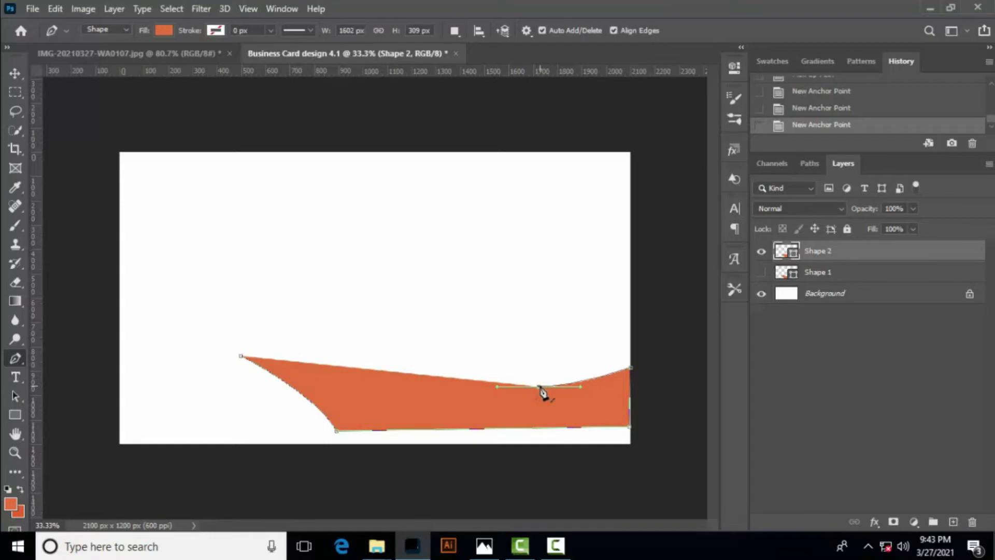
pyautogui.click(539, 387)
pyautogui.moveTo(407, 387); pyautogui.dragTo(383, 381)
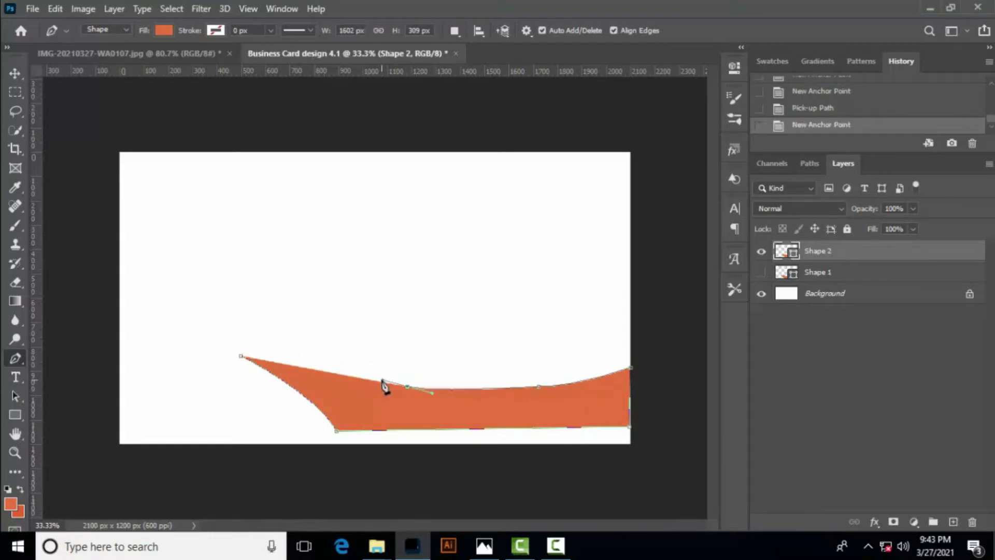
pyautogui.hotkey('ctrl', 'z')
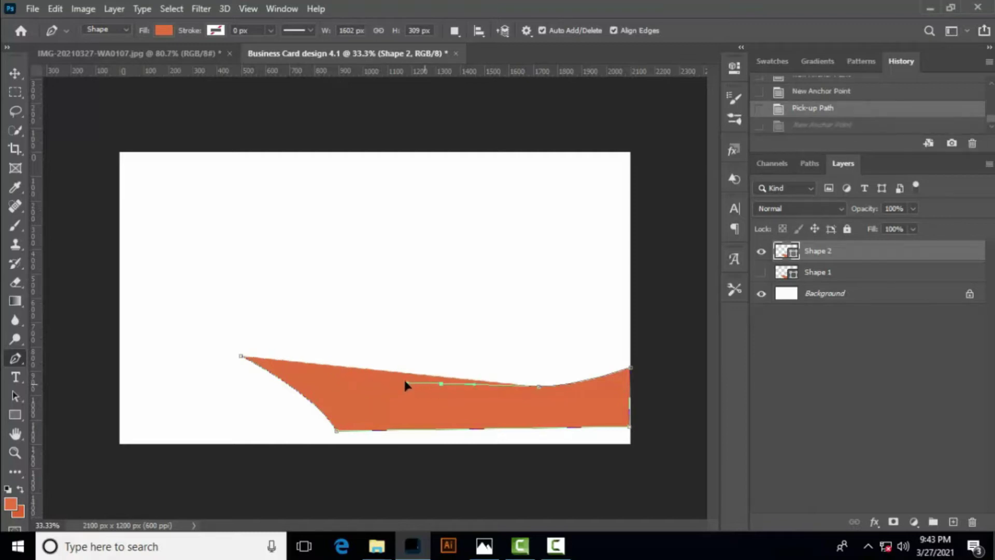
pyautogui.click(402, 383)
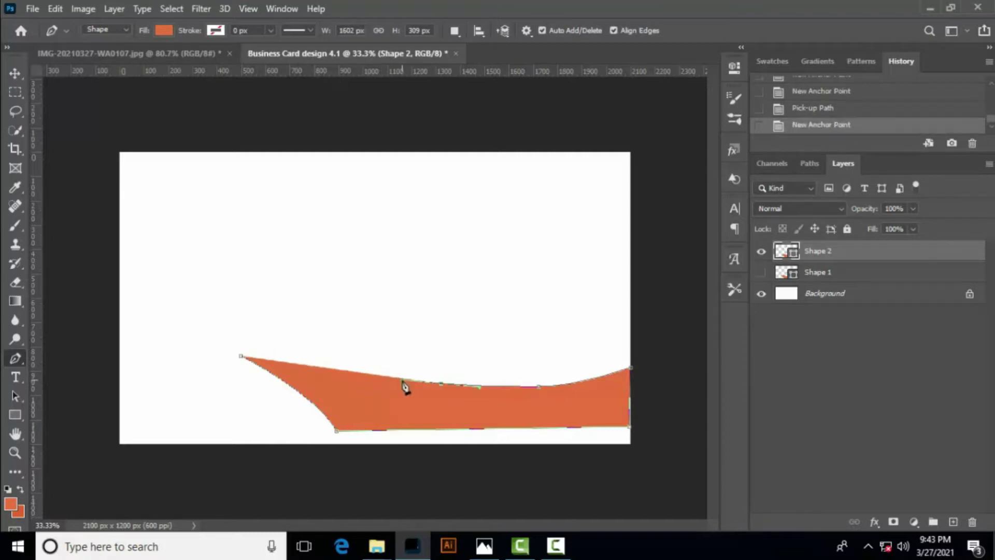
pyautogui.click(441, 387)
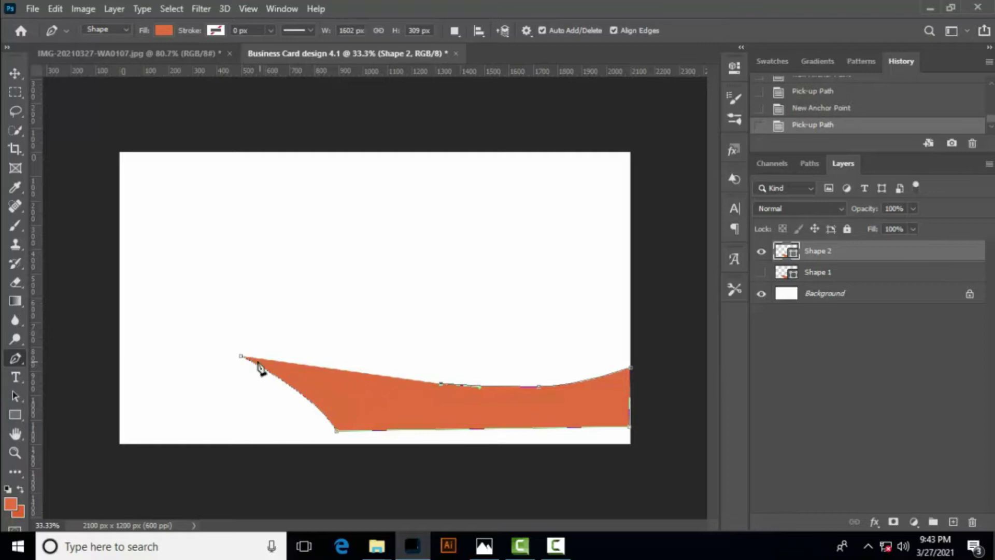
pyautogui.moveTo(242, 357); pyautogui.dragTo(215, 365)
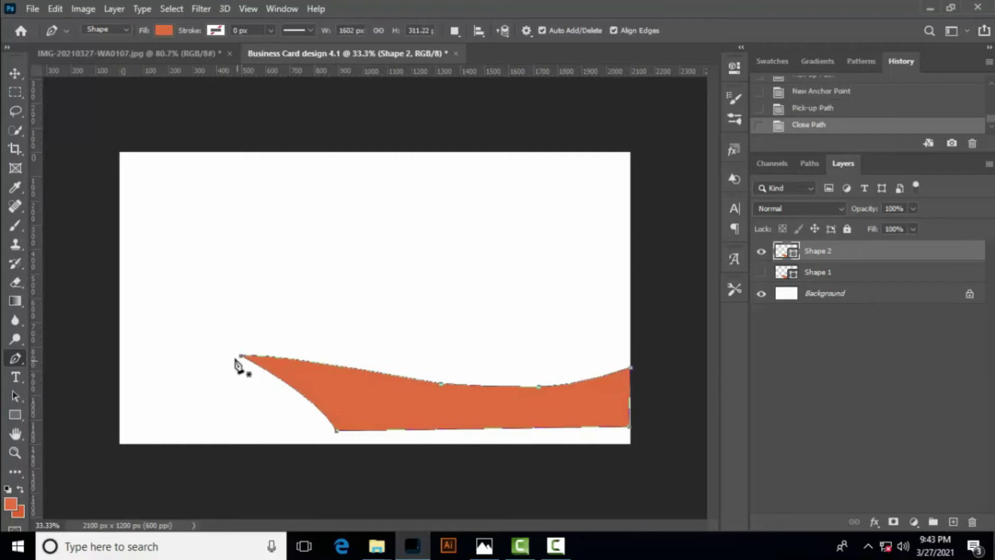
# Step: Warp the orange shape by pulling its upper-right warp handle upward, and apply the transform
pyautogui.click(15, 73)
pyautogui.click(434, 409)
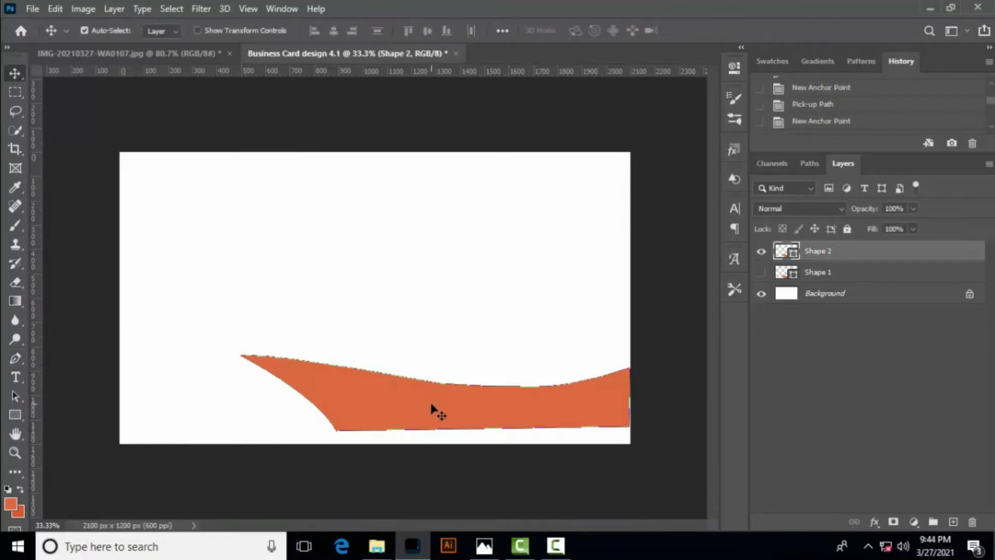
pyautogui.click(480, 222)
pyautogui.hotkey('ctrl', 't')
pyautogui.rightClick(461, 390)
pyautogui.click(483, 215)
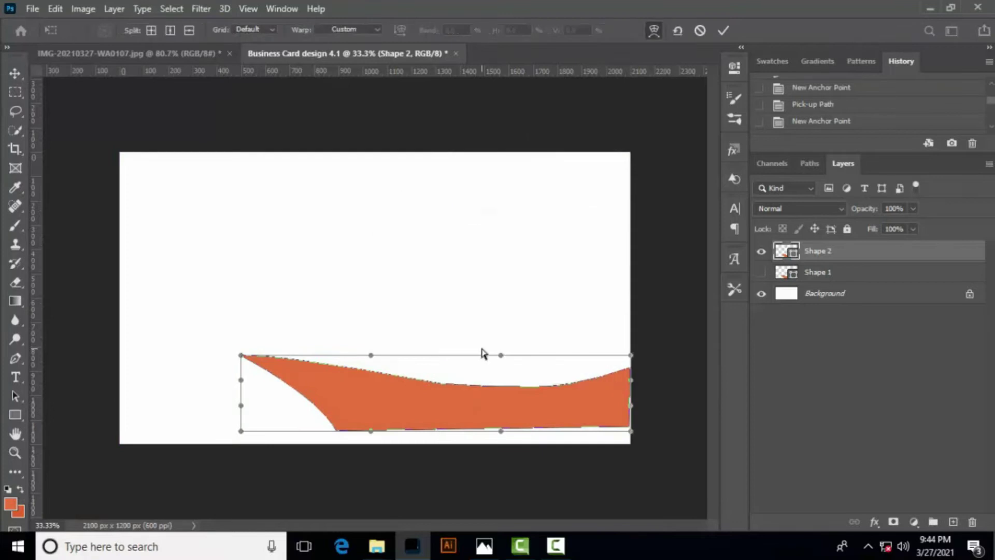
pyautogui.moveTo(504, 356); pyautogui.dragTo(511, 316)
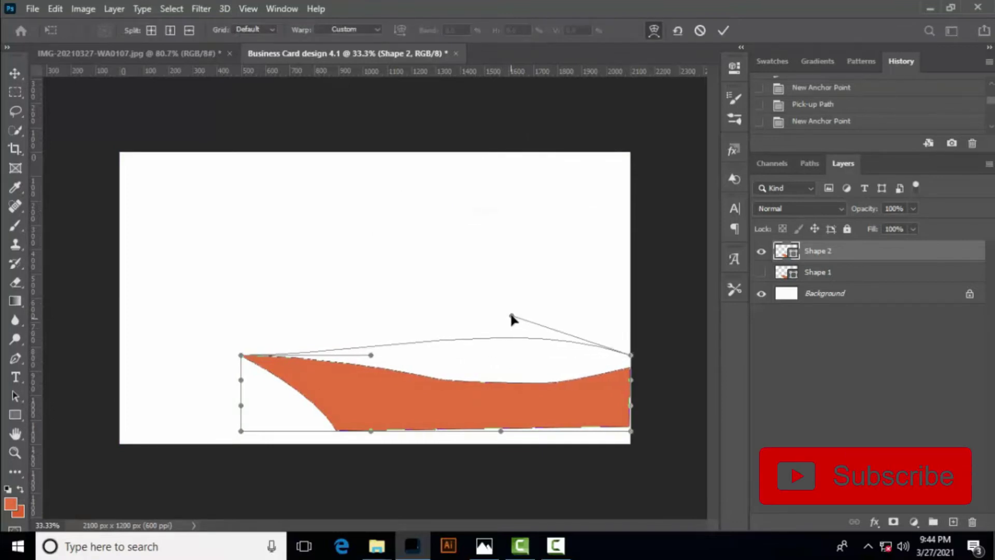
pyautogui.click(724, 30)
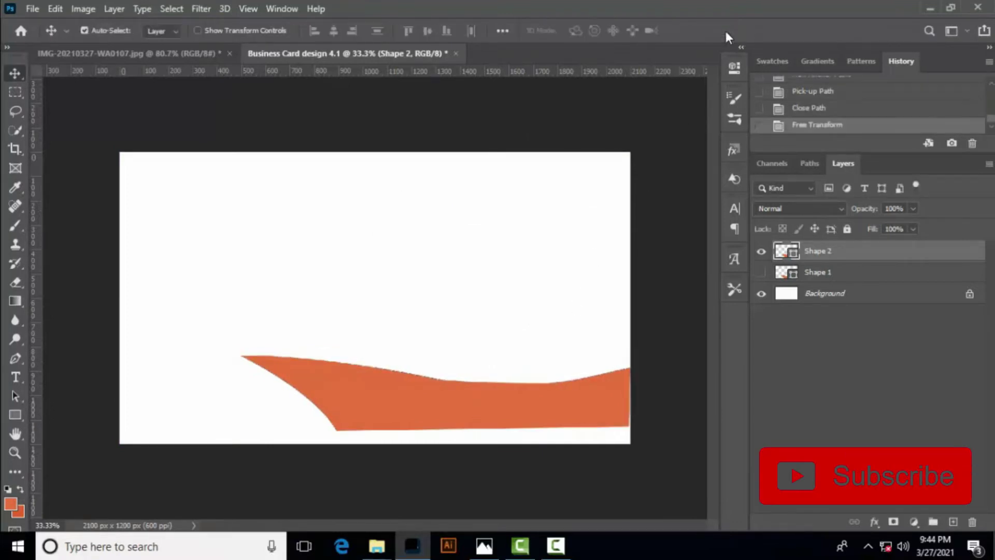
# Step: Nudge the orange shape down until its lower edge reaches past the card's bottom edge
pyautogui.hotkey('shift', 'Down')
pyautogui.hotkey('shift', 'Down')
pyautogui.hotkey('shift', 'Down')
pyautogui.hotkey('shift', 'Down')
pyautogui.hotkey('shift', 'Down')
pyautogui.hotkey('shift', 'Down')
pyautogui.hotkey('shift', 'Down')
pyautogui.hotkey('shift', 'Down')
pyautogui.hotkey('shift', 'Down')
pyautogui.hotkey('shift', 'Down')
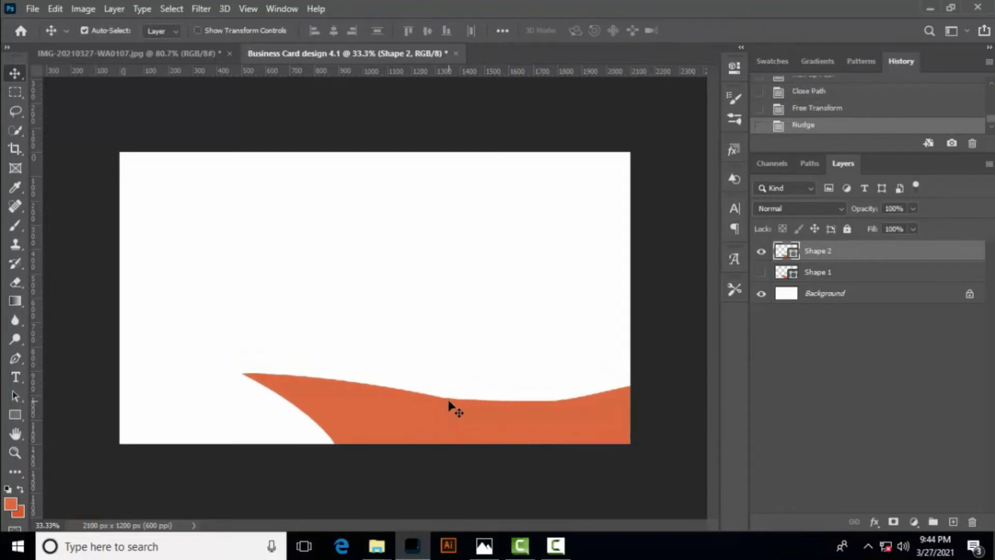
# Step: Draw an orange rectangle about 1104 x 78 px above the wavy shape, reaching the card's right edge
pyautogui.click(19, 416)
pyautogui.moveTo(363, 355); pyautogui.dragTo(631, 373)
# Step: Fill the new rectangle with the light tan from the recently used colors
pyautogui.click(527, 155)
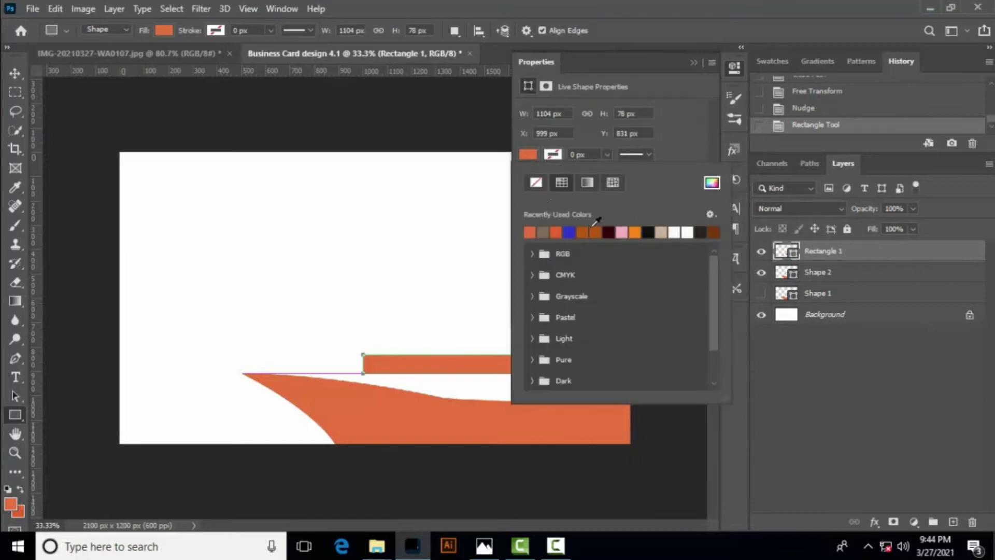
pyautogui.click(664, 230)
pyautogui.click(694, 63)
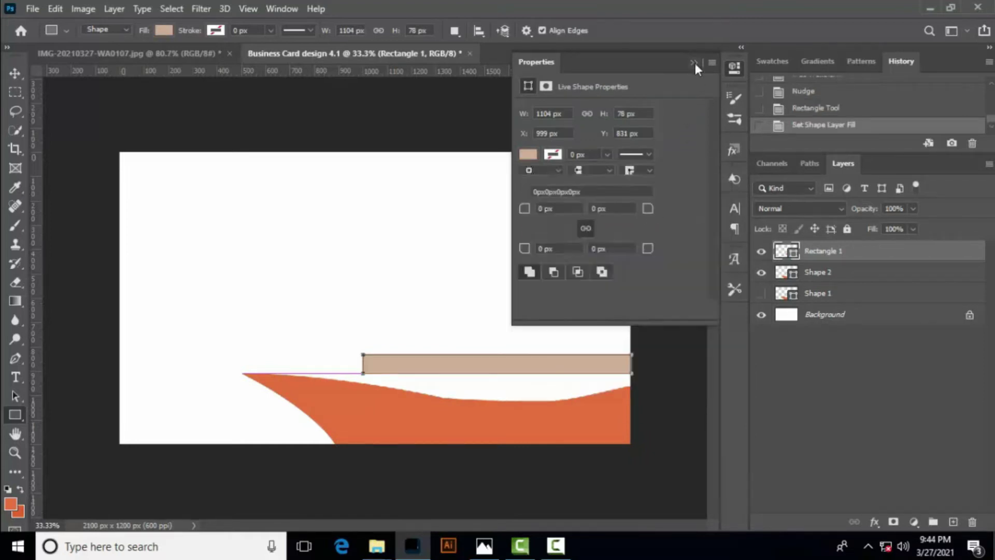
pyautogui.click(695, 63)
pyautogui.click(16, 73)
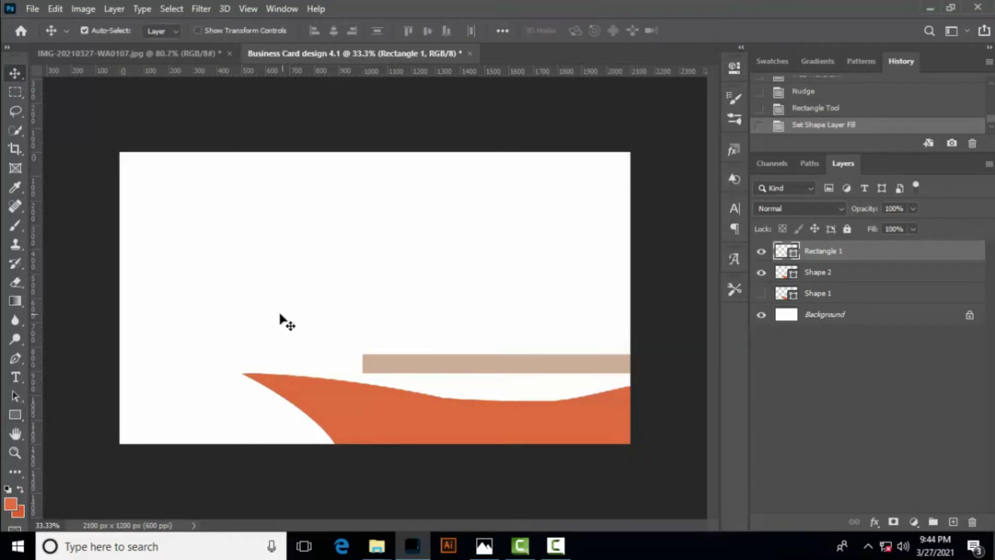
# Step: Undo the rectangle's tan fill
pyautogui.hotkey('ctrl', 't')
pyautogui.rightClick(403, 366)
pyautogui.click(429, 193)
pyautogui.press('Return')
pyautogui.hotkey('ctrl', 'z')
pyautogui.hotkey('ctrl', 'r')
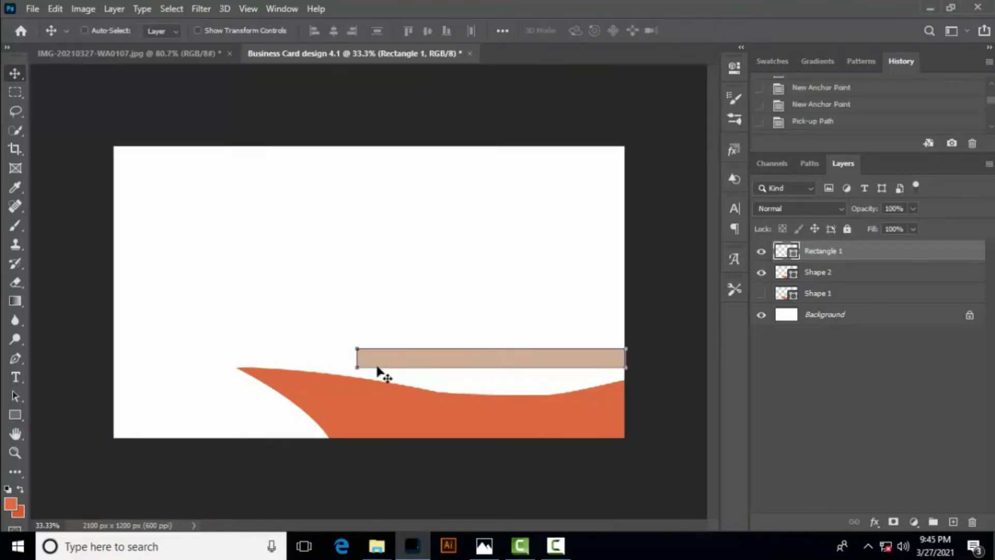
pyautogui.hotkey('ctrl', 'z')
# Step: Warp the rectangle into an upward-curving stripe that tapers to a point on its left end, and apply the transform
pyautogui.hotkey('ctrl', 't')
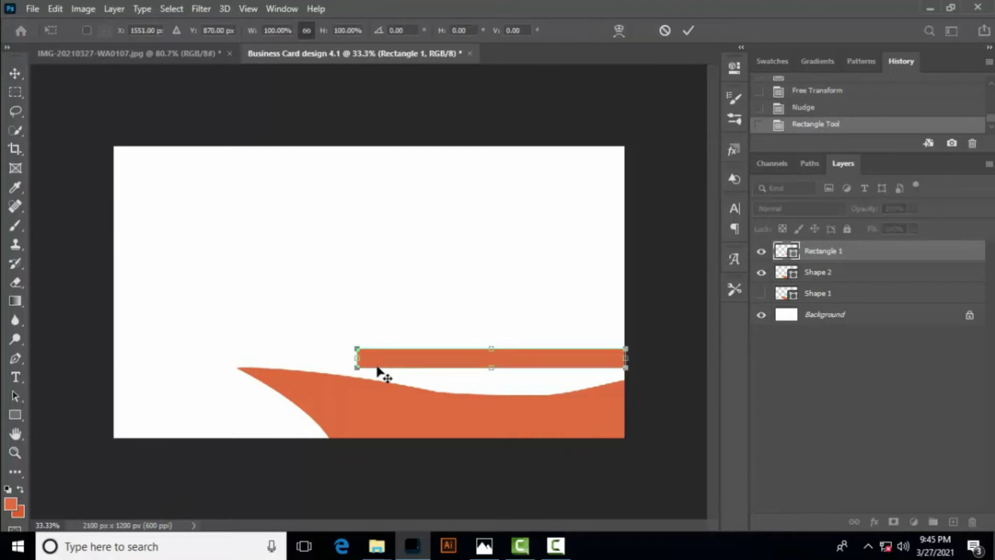
pyautogui.rightClick(377, 369)
pyautogui.click(420, 196)
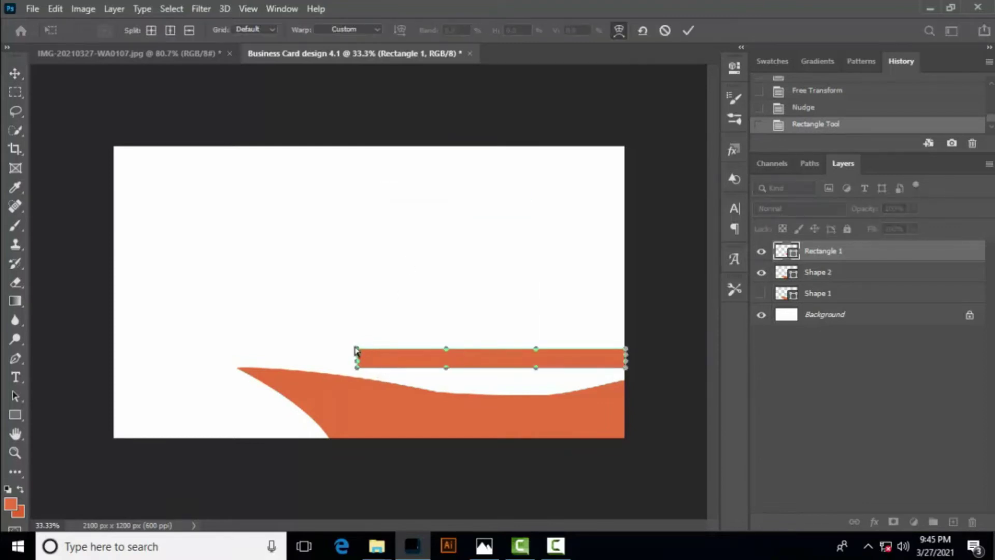
pyautogui.moveTo(358, 351); pyautogui.dragTo(353, 327)
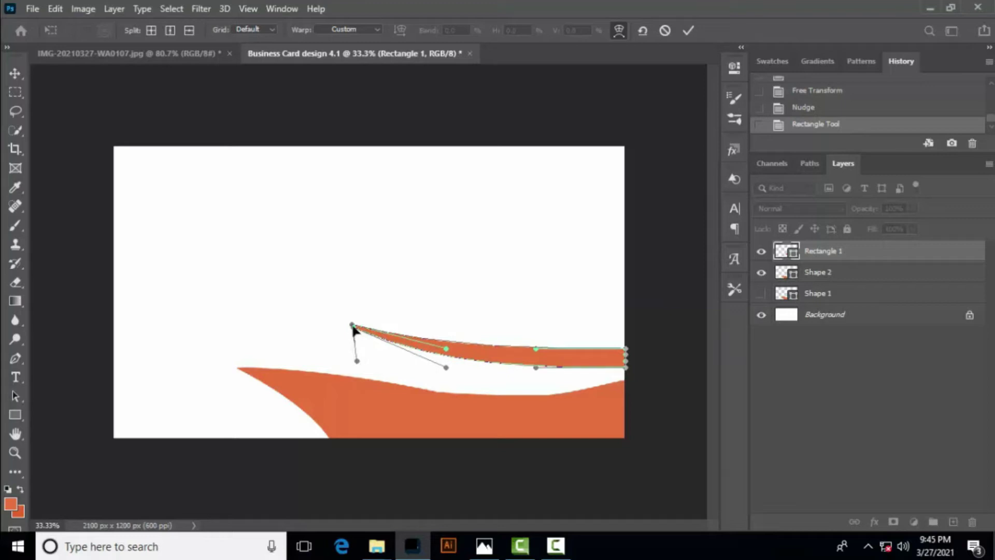
pyautogui.moveTo(359, 363); pyautogui.dragTo(355, 333)
pyautogui.moveTo(627, 353)
pyautogui.mouseDown()
pyautogui.moveTo(627, 327)
pyautogui.moveTo(627, 350)
pyautogui.mouseUp()
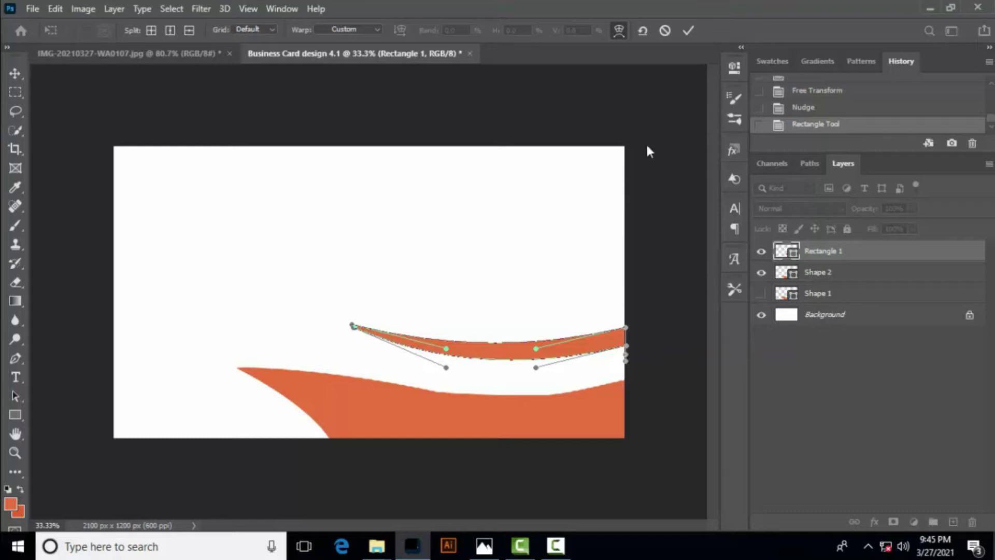
pyautogui.click(689, 31)
pyautogui.click(454, 214)
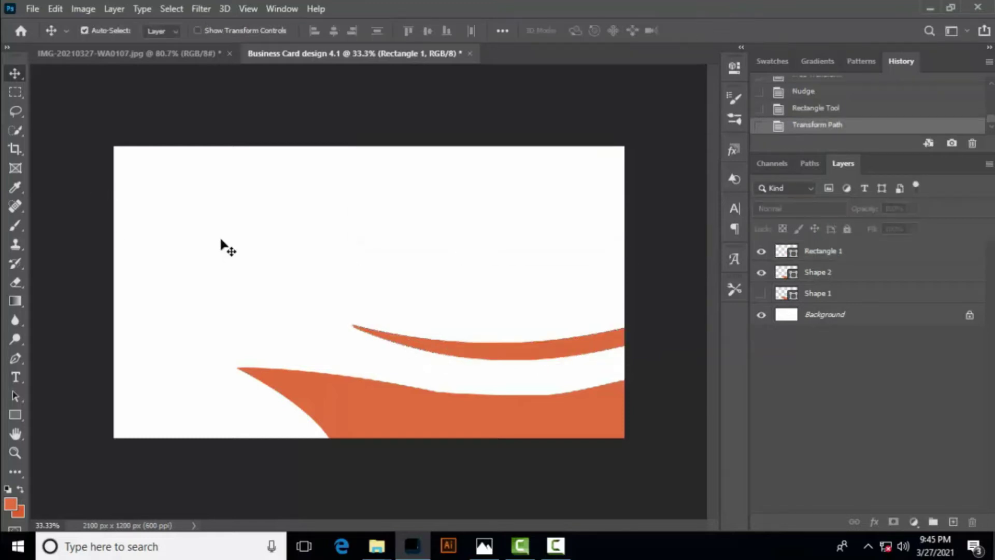
# Step: Nudge the curved stripe down until it sits just above the wavy orange shape
pyautogui.press('Up')
pyautogui.press('Down')
pyautogui.press('Down')
pyautogui.press('Down')
pyautogui.press('Down')
pyautogui.press('Down')
pyautogui.press('Down')
pyautogui.press('Down')
pyautogui.press('Down')
pyautogui.press('Down')
pyautogui.press('Down')
pyautogui.press('Down')
pyautogui.press('Down')
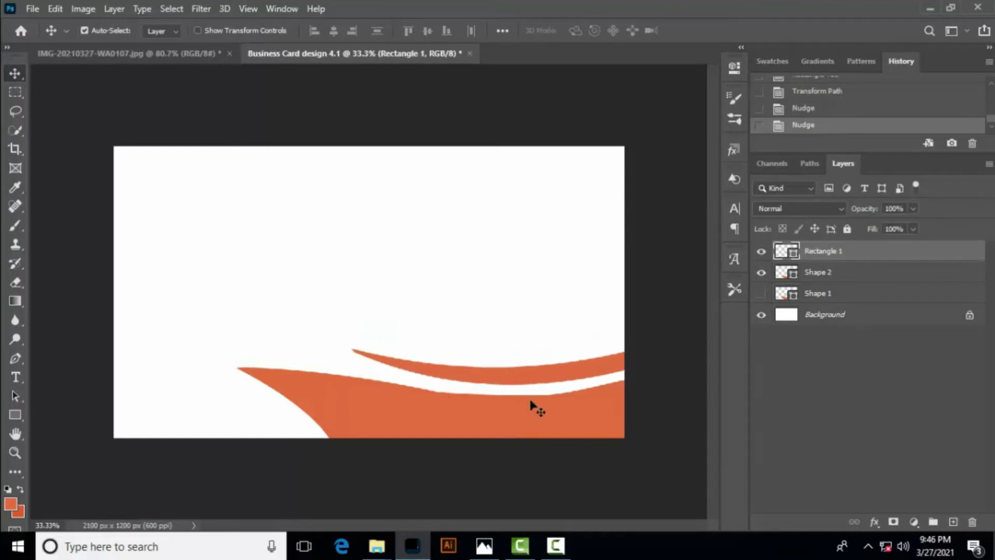
# Step: Change the curved stripe's fill to the gray-beige color beafa7
pyautogui.doubleClick(793, 253)
pyautogui.click(521, 117)
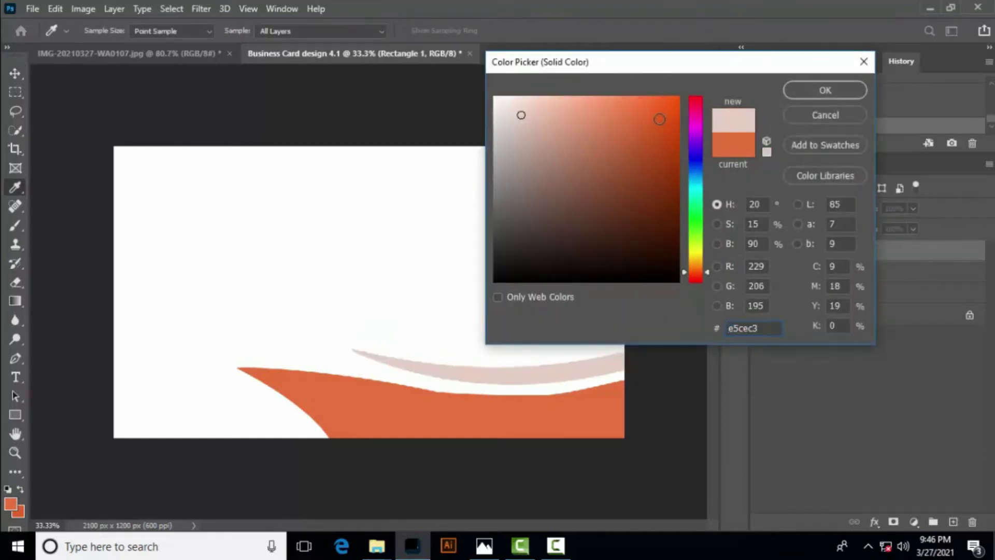
pyautogui.click(509, 119)
pyautogui.click(516, 143)
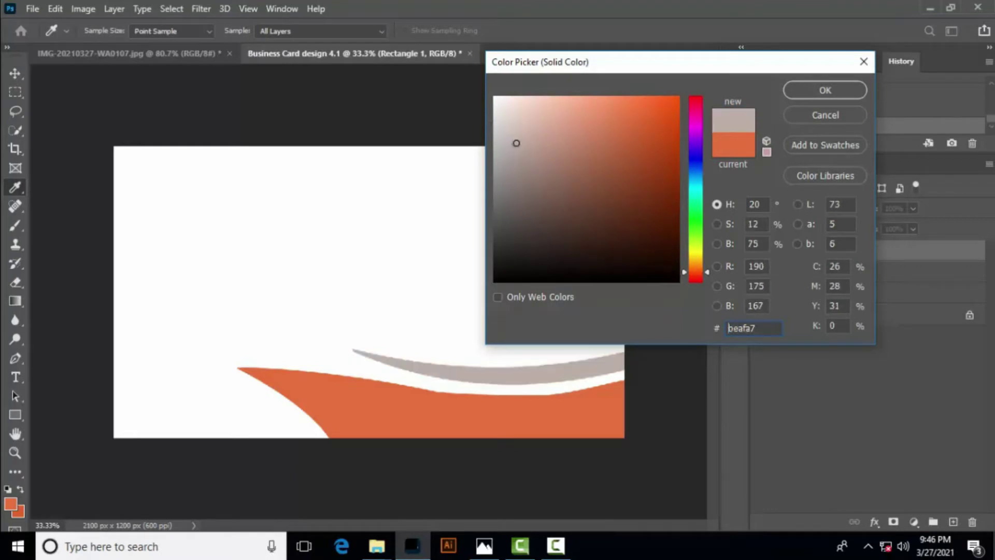
pyautogui.click(829, 96)
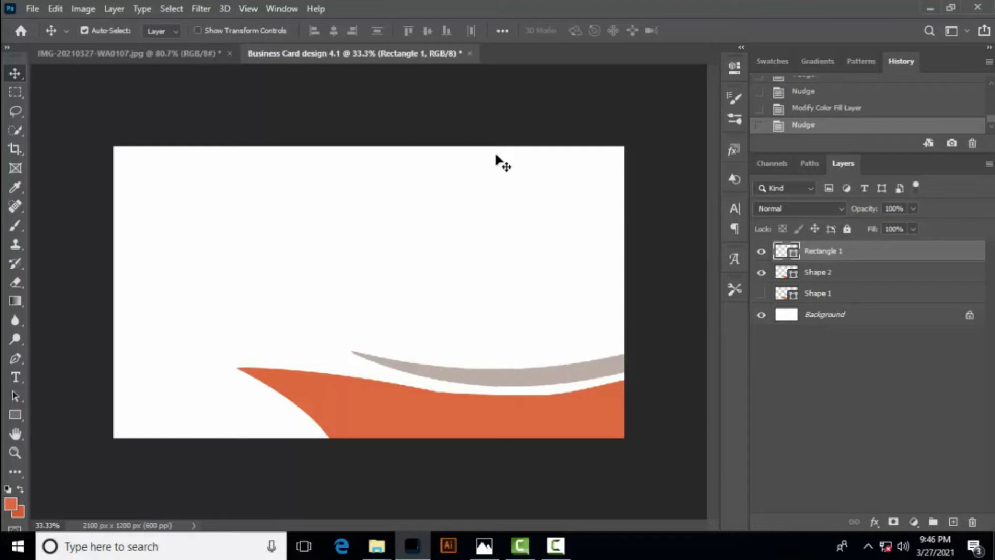
# Step: Rotate the gray stripe slightly counterclockwise so it follows the wavy shape's upper edge, and apply the transform
pyautogui.hotkey('ctrl', 't')
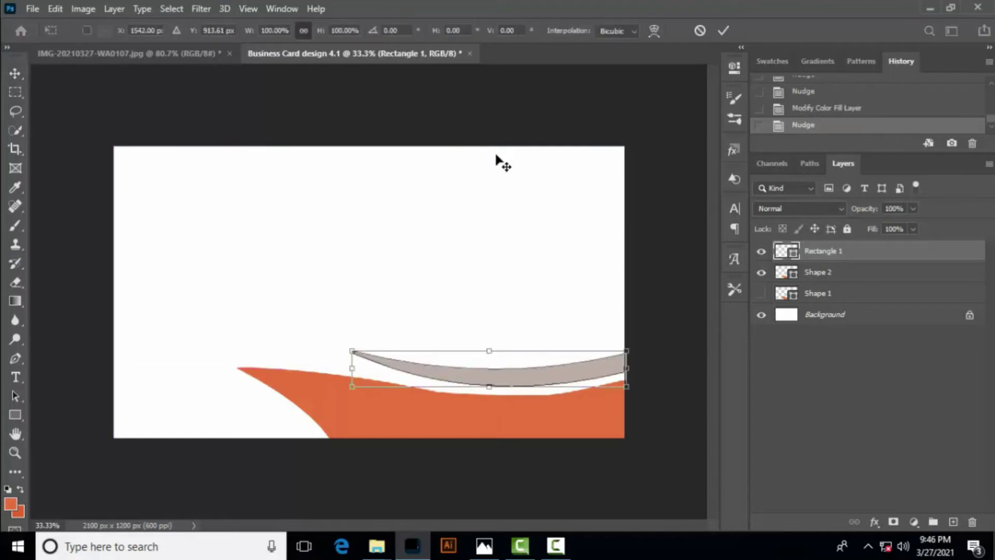
pyautogui.moveTo(607, 323); pyautogui.dragTo(610, 317)
pyautogui.click(723, 31)
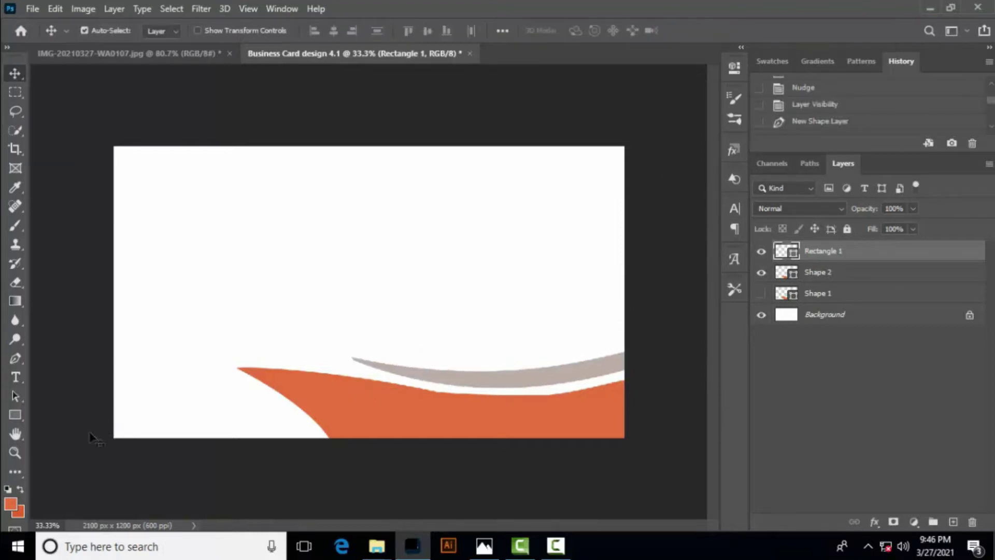
# Step: Draw an ellipse about 492 x 459 px over the card's lower-left corner and fill it with the recently used orange
pyautogui.moveTo(16, 414); pyautogui.dragTo(19, 416)
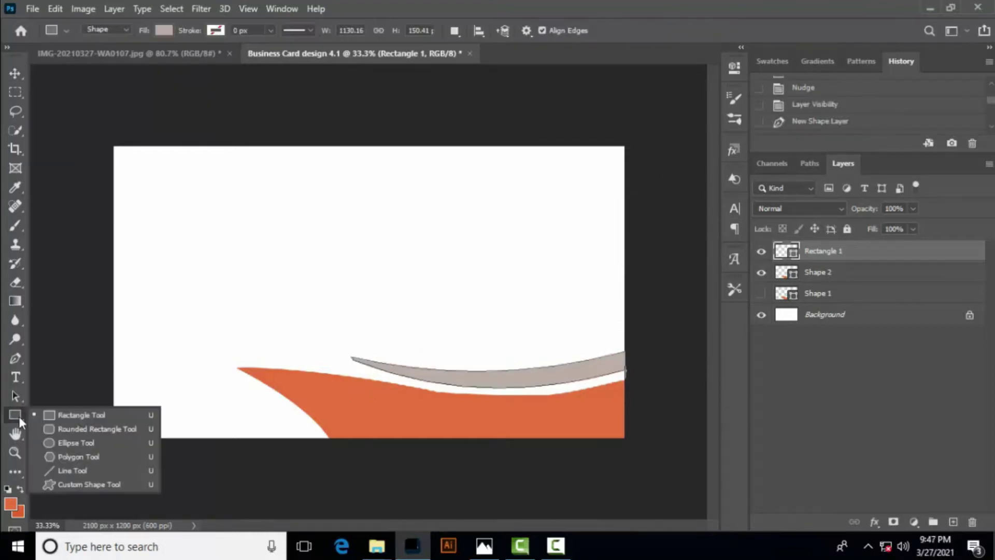
pyautogui.click(77, 445)
pyautogui.moveTo(112, 366); pyautogui.dragTo(231, 477)
pyautogui.click(528, 179)
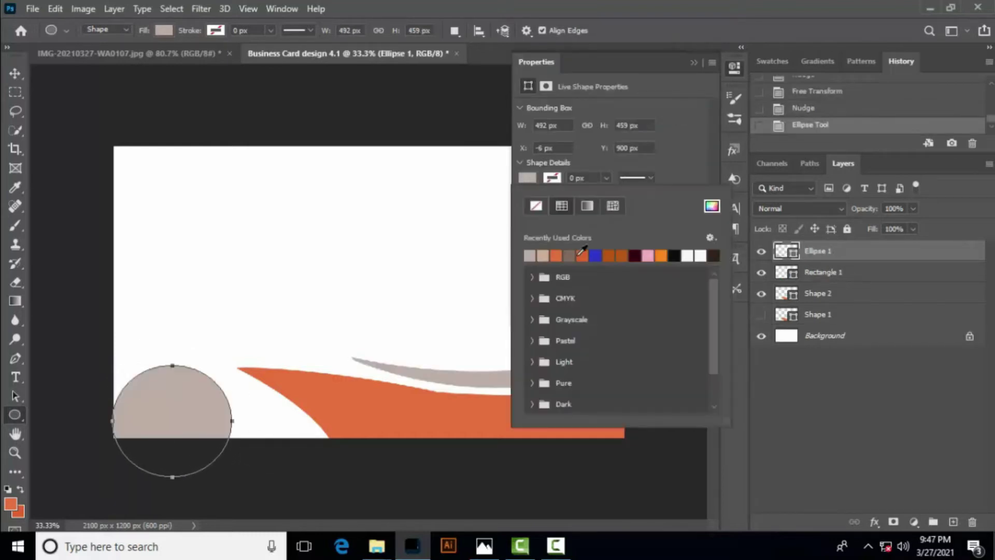
pyautogui.click(582, 255)
pyautogui.click(694, 63)
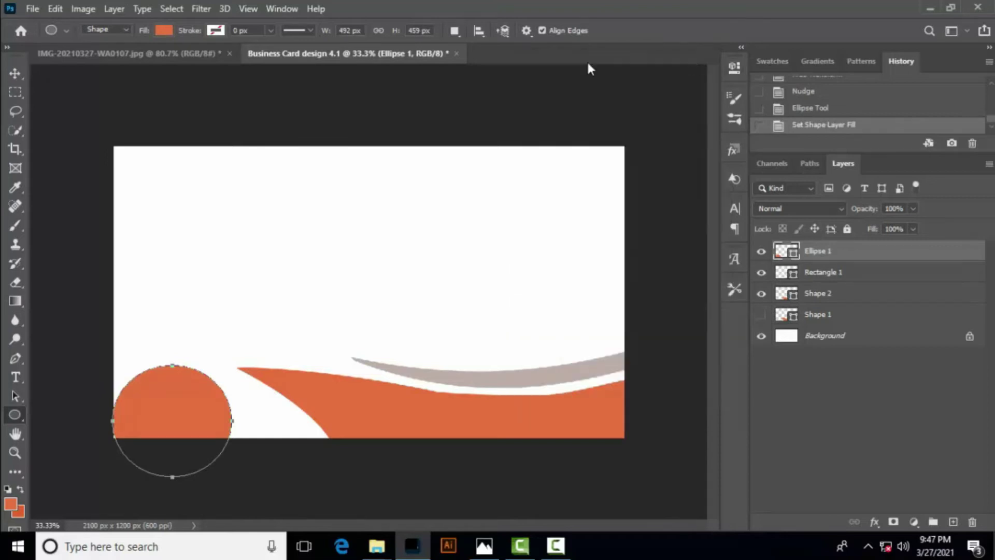
# Step: Nudge the orange ellipse left until much of it lies beyond the card's left edge
pyautogui.click(11, 72)
pyautogui.hotkey('shift', 'Left')
pyautogui.hotkey('shift', 'Left')
pyautogui.hotkey('shift', 'Left')
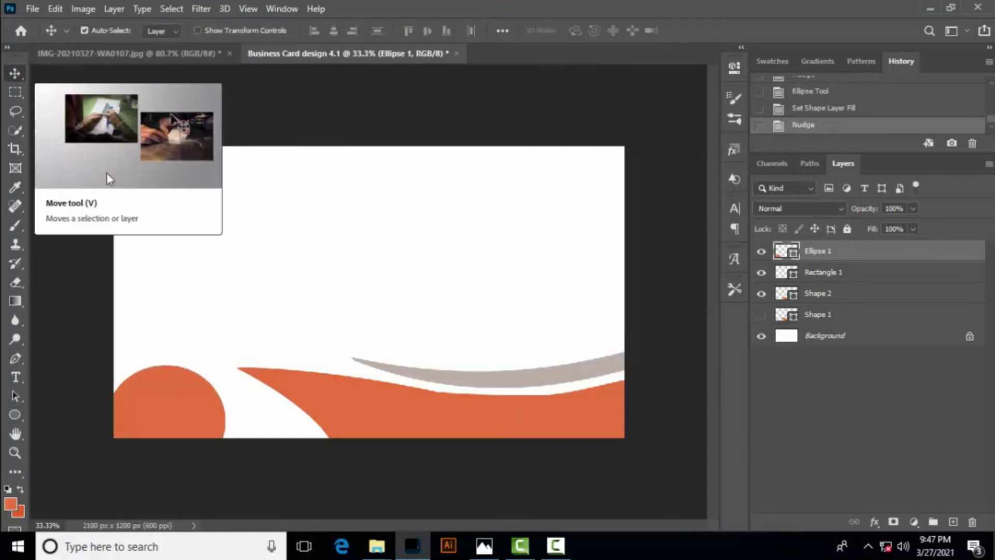
pyautogui.hotkey('shift', 'Left')
pyautogui.hotkey('shift', 'Left')
pyautogui.hotkey('shift', 'Left')
pyautogui.hotkey('shift', 'Left')
pyautogui.hotkey('shift', 'Left')
pyautogui.hotkey('shift', 'Left')
pyautogui.hotkey('shift', 'Left')
pyautogui.hotkey('shift', 'Left')
pyautogui.hotkey('shift', 'Left')
pyautogui.hotkey('shift', 'Left')
pyautogui.hotkey('shift', 'Left')
pyautogui.hotkey('shift', 'Left')
pyautogui.hotkey('shift', 'Left')
pyautogui.hotkey('shift', 'Left')
pyautogui.hotkey('shift', 'Left')
pyautogui.hotkey('shift', 'Left')
pyautogui.hotkey('shift', 'Left')
pyautogui.hotkey('shift', 'Left')
pyautogui.hotkey('shift', 'Left')
pyautogui.hotkey('shift', 'Left')
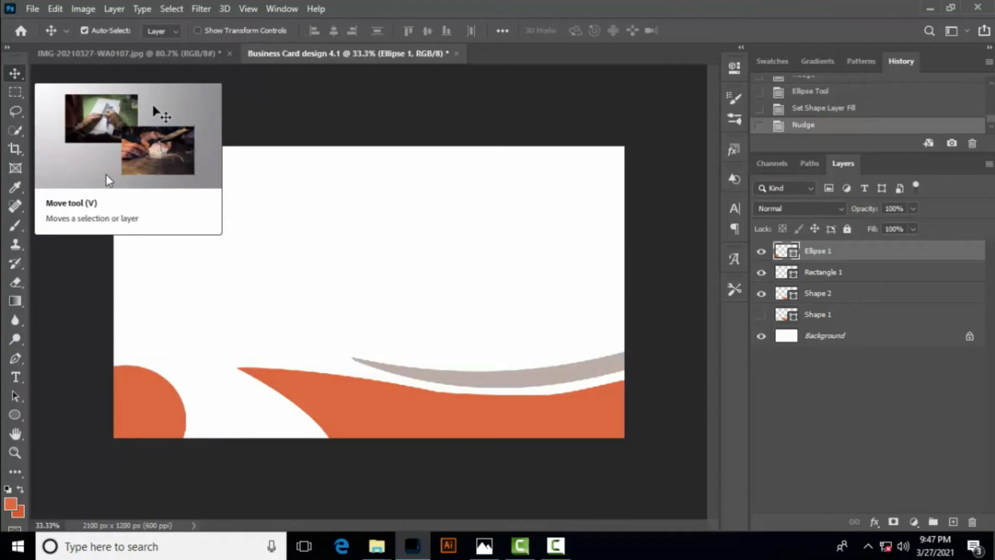
# Step: Enlarge the orange ellipse, stretching it mostly in width toward the wavy shape, and apply the transform
pyautogui.hotkey('ctrl', 't')
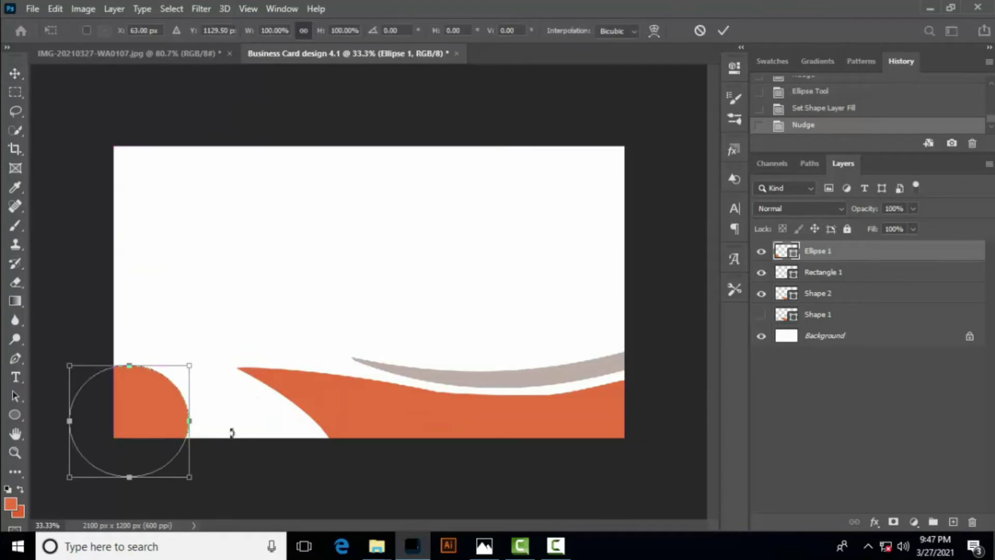
pyautogui.moveTo(191, 365); pyautogui.dragTo(236, 351)
pyautogui.click(724, 27)
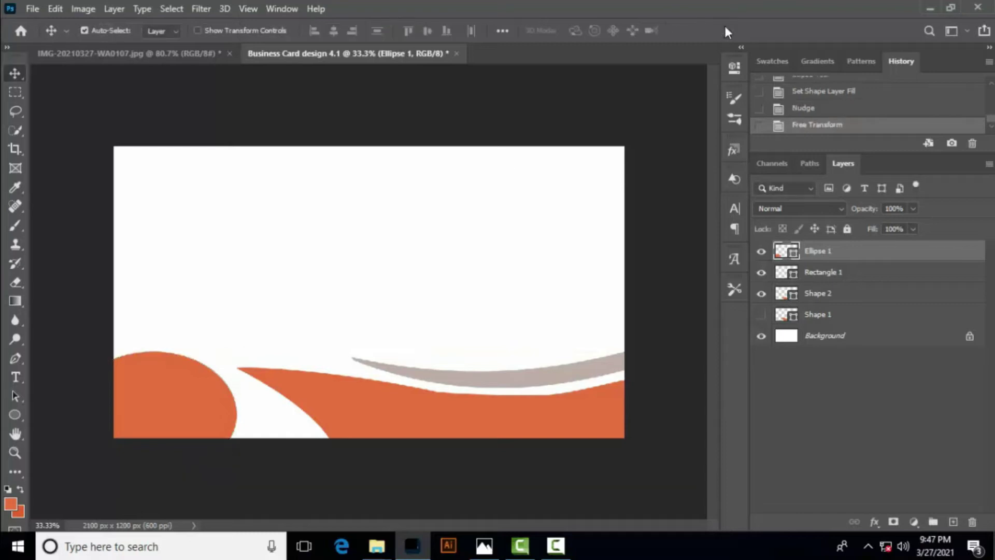
# Step: Nudge the enlarged orange ellipse down until its top is about level with the wavy shape's tip
pyautogui.hotkey('shift', 'Down')
pyautogui.hotkey('shift', 'Down')
pyautogui.hotkey('shift', 'Down')
pyautogui.hotkey('shift', 'Down')
pyautogui.hotkey('shift', 'Down')
pyautogui.hotkey('shift', 'Down')
pyautogui.hotkey('shift', 'Down')
pyautogui.hotkey('shift', 'Down')
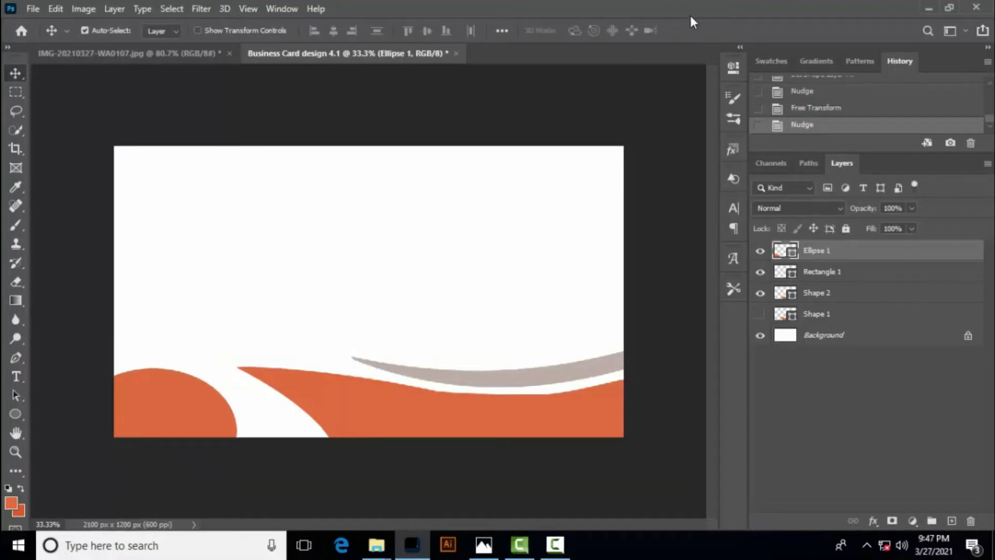
# Step: Rotate the orange ellipse about 24.5° clockwise and apply the transform
pyautogui.hotkey('ctrl', 't')
pyautogui.moveTo(300, 373); pyautogui.dragTo(291, 434)
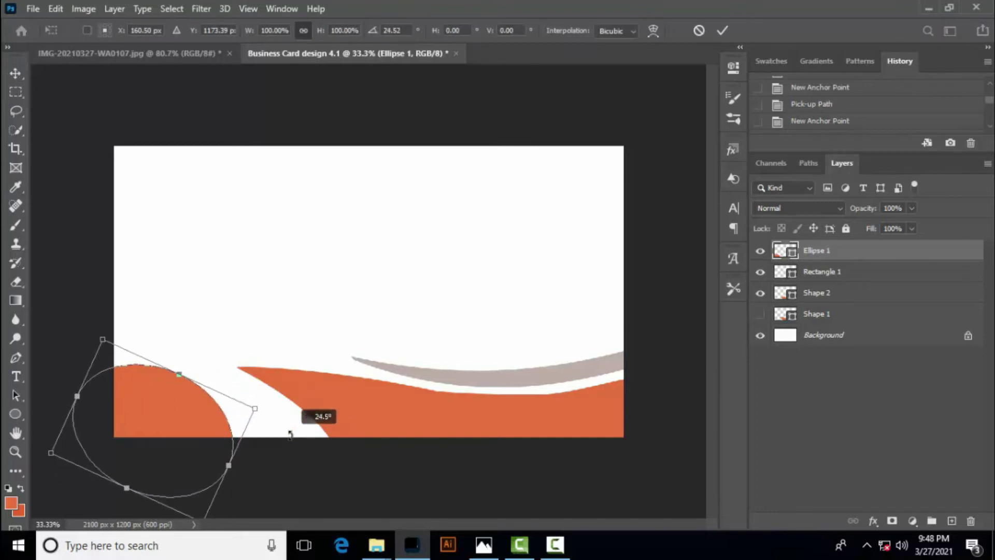
pyautogui.click(722, 31)
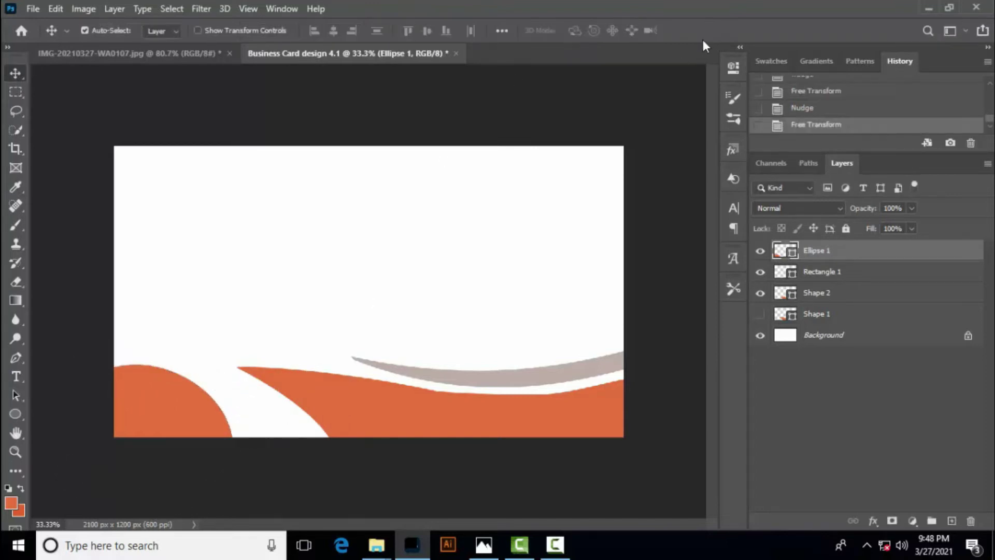
# Step: Nudge the rotated ellipse right and slightly down to narrow the white gap beside the wavy shape
pyautogui.press('Right')
pyautogui.press('Right')
pyautogui.press('Right')
pyautogui.press('Right')
pyautogui.press('Right')
pyautogui.press('Right')
pyautogui.press('Right')
pyautogui.press('Right')
pyautogui.press('Right')
pyautogui.press('Right')
pyautogui.press('Right')
pyautogui.press('Right')
pyautogui.press('Down')
pyautogui.press('Down')
pyautogui.press('Down')
pyautogui.press('Down')
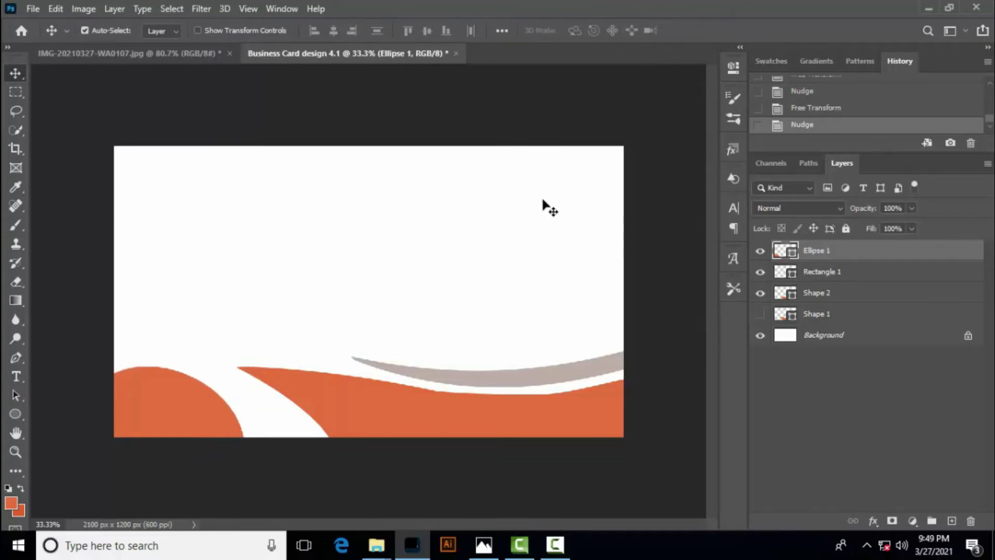
# Step: Duplicate the gray curved stripe and nudge the copy left until its tip passes the wavy shape's left point
pyautogui.click(501, 388)
pyautogui.press('ctrl')
pyautogui.hotkey('ctrl', 'j')
pyautogui.hotkey('shift', 'Left')
pyautogui.hotkey('shift', 'Left')
pyautogui.hotkey('shift', 'Left')
pyautogui.hotkey('shift', 'Left')
pyautogui.hotkey('shift', 'Left')
pyautogui.hotkey('shift', 'Left')
pyautogui.hotkey('shift', 'Left')
pyautogui.hotkey('shift', 'Left')
pyautogui.hotkey('shift', 'Left')
pyautogui.hotkey('shift', 'Left')
pyautogui.hotkey('shift', 'Left')
pyautogui.hotkey('shift', 'Left')
pyautogui.hotkey('shift', 'Left')
pyautogui.hotkey('shift', 'Left')
pyautogui.hotkey('shift', 'Left')
pyautogui.hotkey('shift', 'Left')
pyautogui.hotkey('shift', 'Left')
pyautogui.hotkey('shift', 'Left')
pyautogui.hotkey('shift', 'Left')
pyautogui.hotkey('shift', 'Left')
pyautogui.hotkey('shift', 'Left')
pyautogui.hotkey('shift', 'Left')
pyautogui.hotkey('shift', 'Left')
pyautogui.hotkey('shift', 'Left')
pyautogui.hotkey('shift', 'Left')
pyautogui.hotkey('shift', 'Left')
pyautogui.hotkey('shift', 'Left')
pyautogui.hotkey('shift', 'Left')
pyautogui.hotkey('shift', 'Left')
pyautogui.hotkey('shift', 'Left')
pyautogui.hotkey('shift', 'Left')
pyautogui.hotkey('shift', 'Left')
pyautogui.hotkey('shift', 'Left')
pyautogui.hotkey('shift', 'Left')
pyautogui.hotkey('shift', 'Left')
pyautogui.hotkey('shift', 'Left')
pyautogui.hotkey('shift', 'Left')
pyautogui.hotkey('shift', 'Left')
pyautogui.hotkey('shift', 'Left')
pyautogui.hotkey('shift', 'Left')
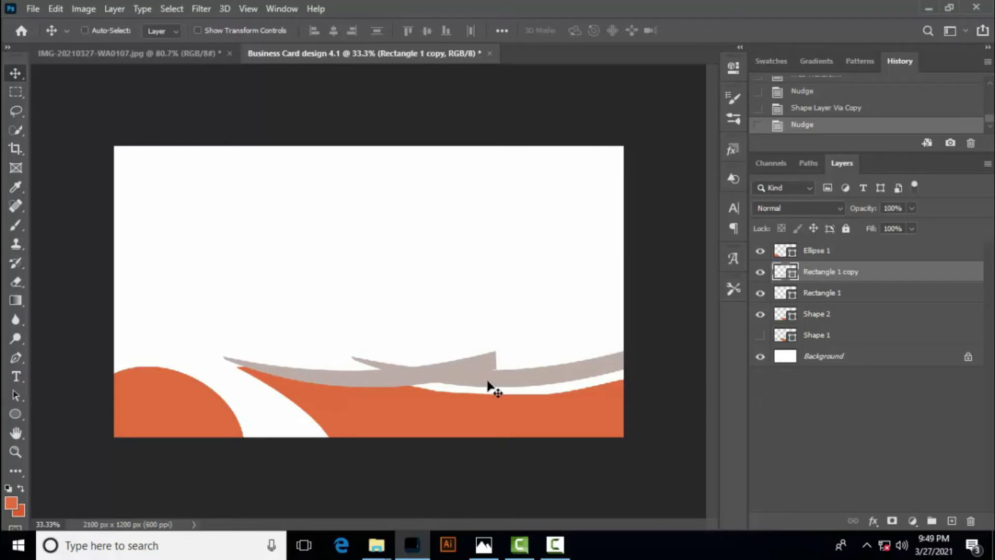
# Step: Flip the copied gray stripe vertically
pyautogui.hotkey('ctrl', 't')
pyautogui.rightClick(334, 370)
pyautogui.press('Escape')
pyautogui.rightClick(333, 379)
pyautogui.press('Escape')
pyautogui.rightClick(319, 375)
pyautogui.click(347, 365)
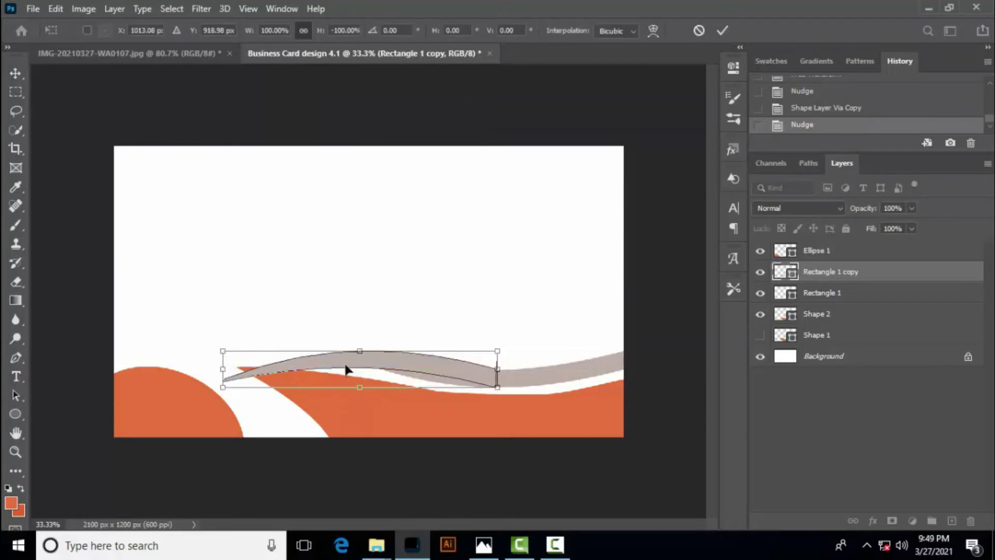
# Step: Rotate the flipped stripe to about 44°, fit it into the gap between the ellipse and wavy shape, apply, and nudge it down
pyautogui.moveTo(553, 329); pyautogui.dragTo(535, 452)
pyautogui.moveTo(391, 311); pyautogui.dragTo(400, 290)
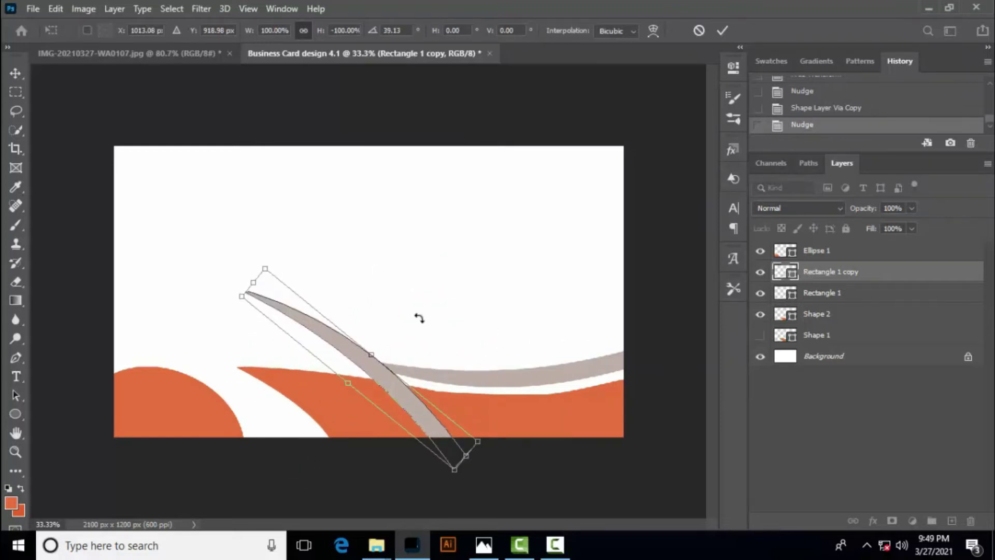
pyautogui.moveTo(351, 360); pyautogui.dragTo(304, 433)
pyautogui.moveTo(418, 327); pyautogui.dragTo(393, 361)
pyautogui.moveTo(305, 423); pyautogui.dragTo(293, 429)
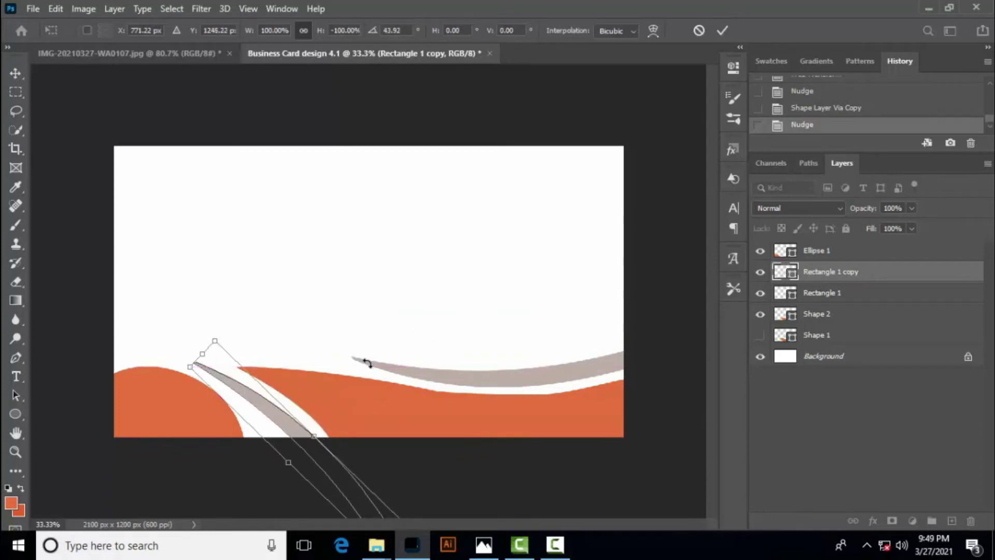
pyautogui.click(723, 30)
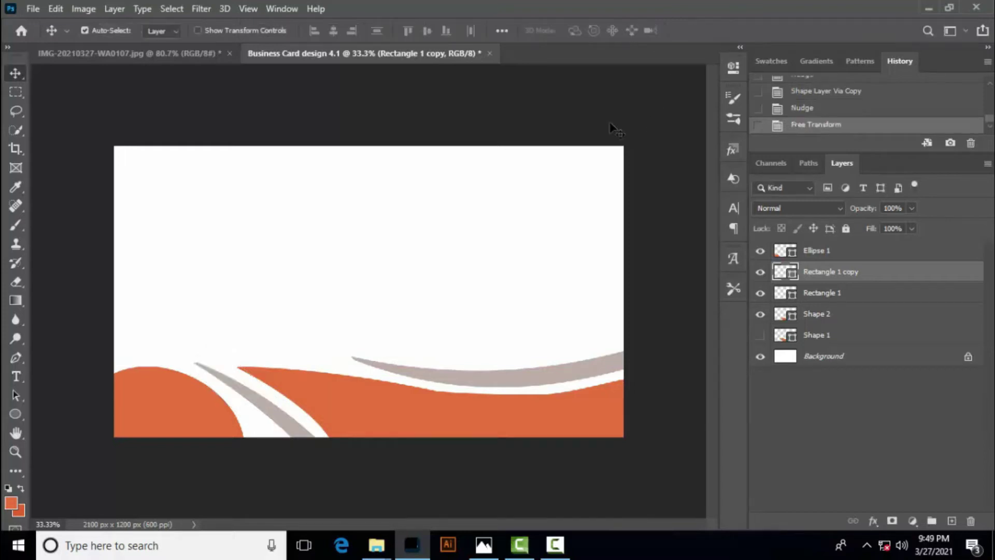
pyautogui.press('Down')
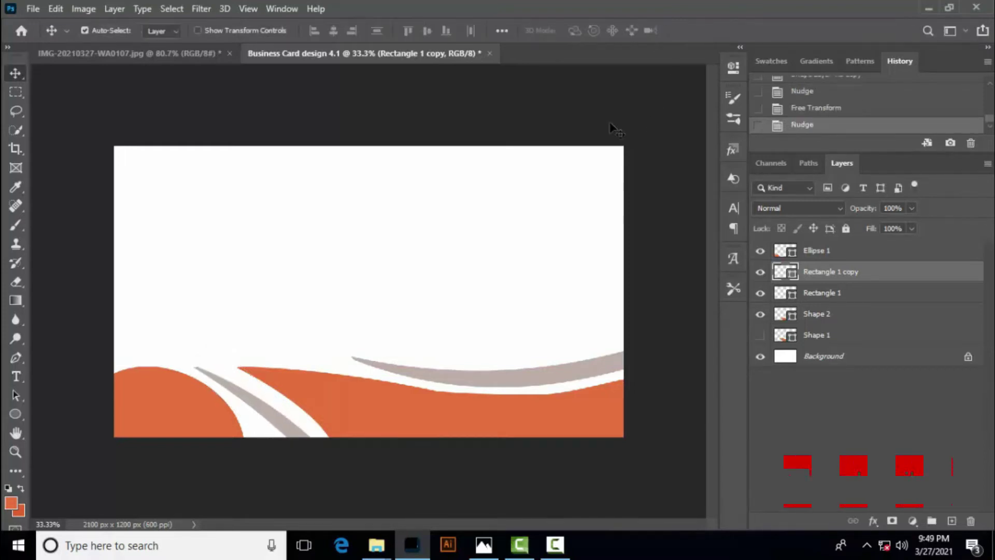
# Step: Adjust the tilt of the small gray stripe beside the ellipse, apply, and nudge it left, down and right to center it in the gap
pyautogui.hotkey('ctrl', 't')
pyautogui.moveTo(524, 343); pyautogui.dragTo(523, 359)
pyautogui.click(723, 31)
pyautogui.press('Left')
pyautogui.press('Left')
pyautogui.press('Left')
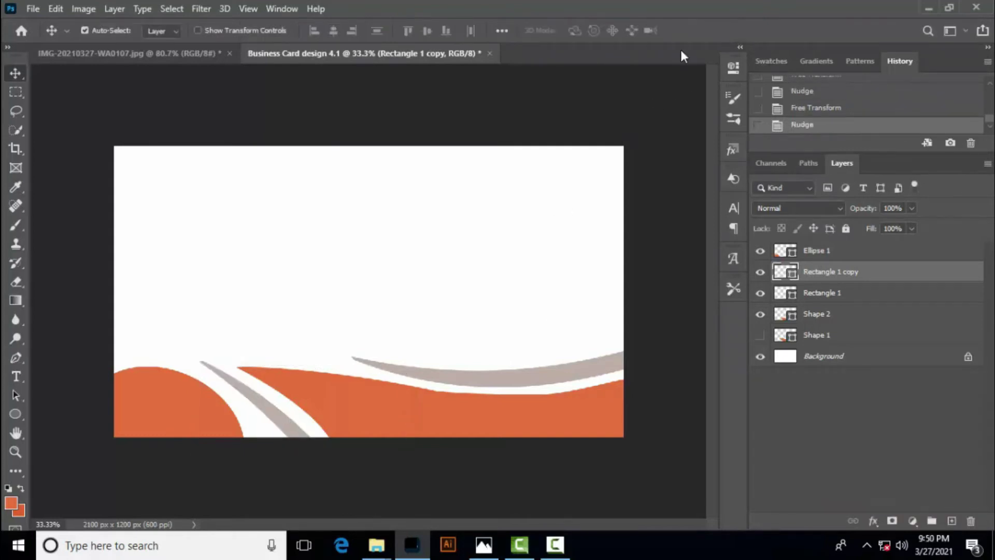
pyautogui.press('Down')
pyautogui.press('Down')
pyautogui.press('Down')
pyautogui.press('Right')
pyautogui.press('Right')
pyautogui.press('Right')
pyautogui.press('Right')
pyautogui.press('Right')
pyautogui.press('Right')
pyautogui.press('Right')
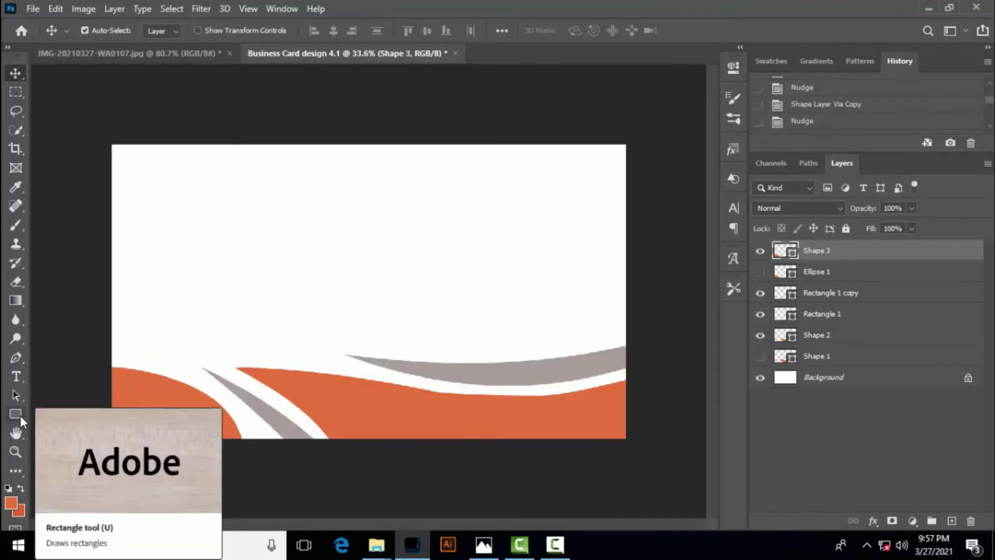
# Step: Draw a toothed wheel ring with round holes from the Custom Shapes group, about 325 x 322 px, in the card's blank area
pyautogui.moveTo(20, 416); pyautogui.dragTo(79, 482)
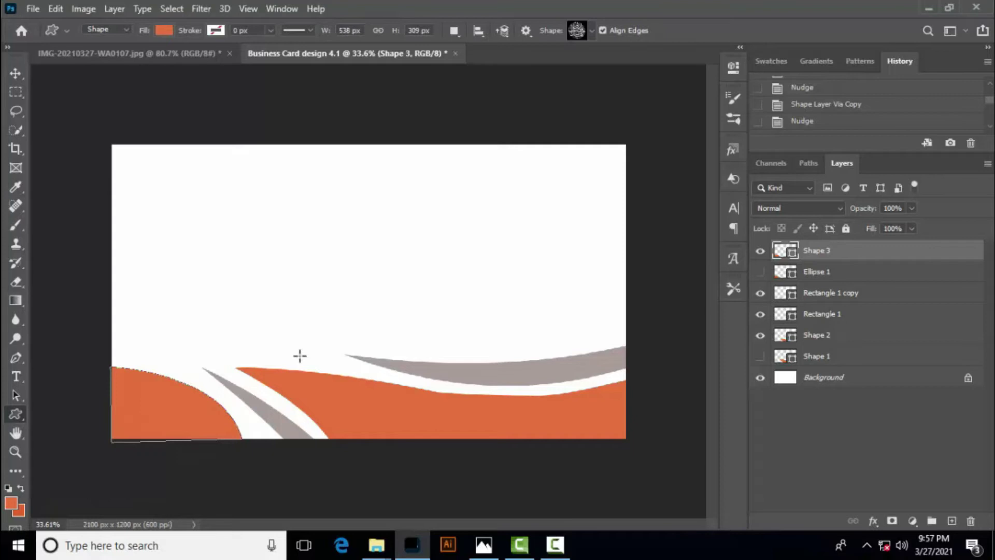
pyautogui.click(592, 30)
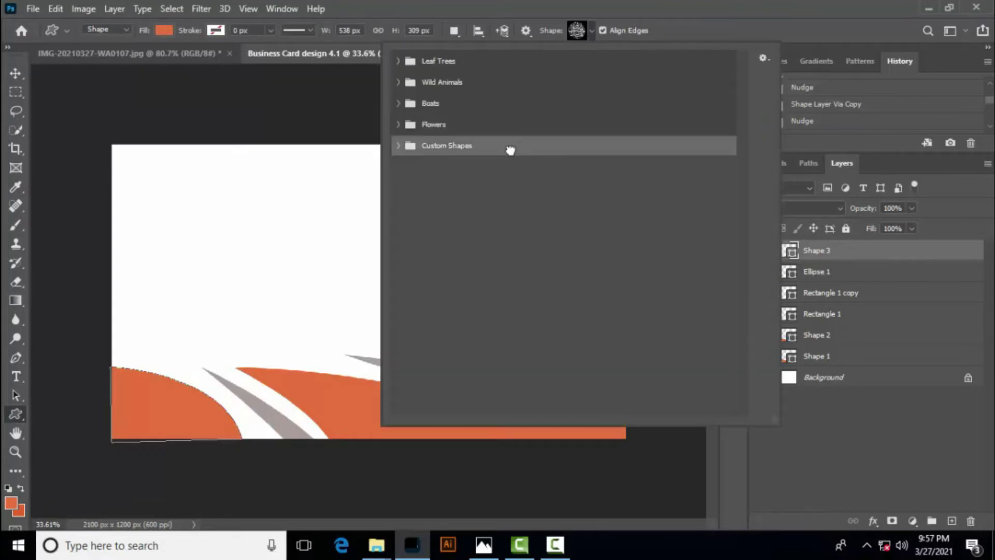
pyautogui.click(400, 146)
pyautogui.scroll(-5, 635, 285)
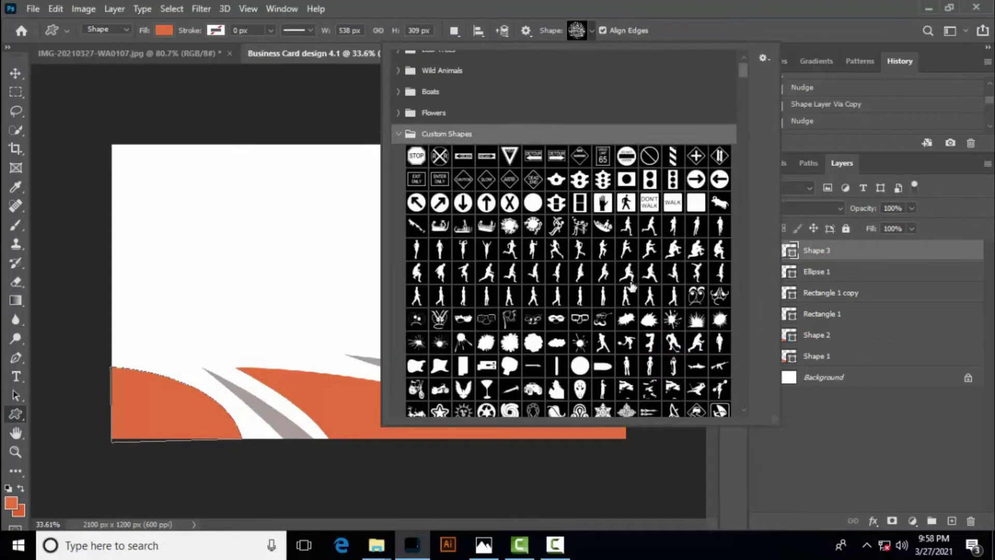
pyautogui.scroll(-10, 629, 284)
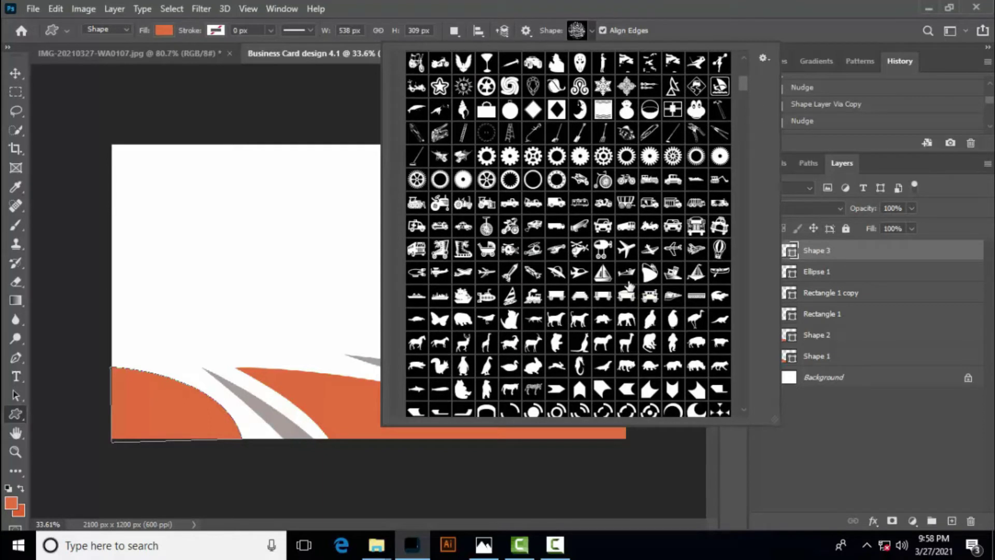
pyautogui.click(557, 179)
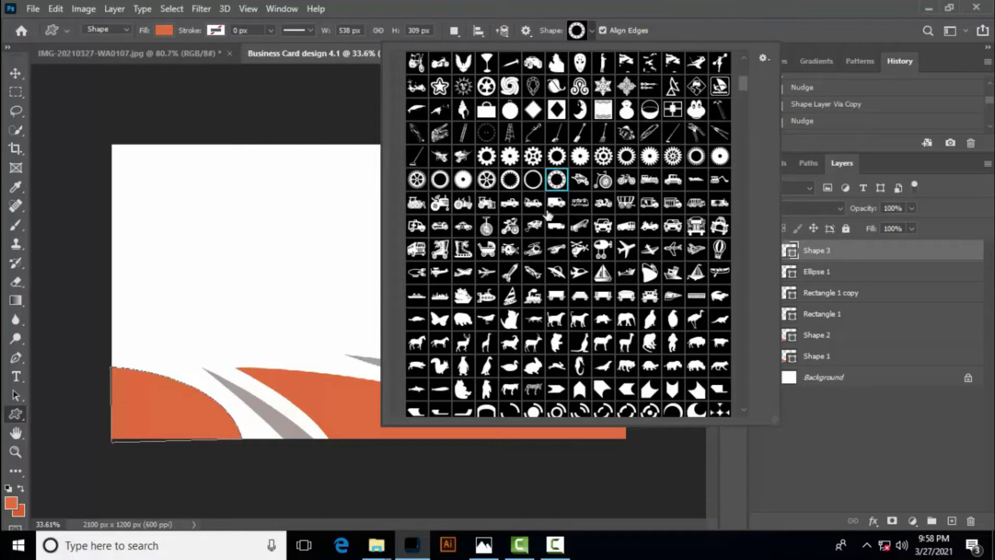
pyautogui.click(533, 180)
pyautogui.click(284, 259)
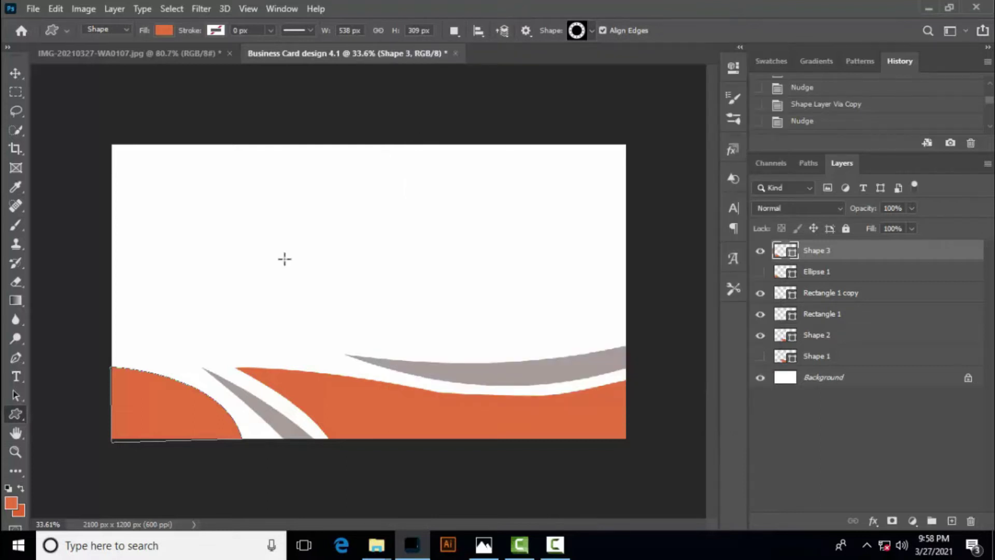
pyautogui.moveTo(270, 226); pyautogui.dragTo(349, 303)
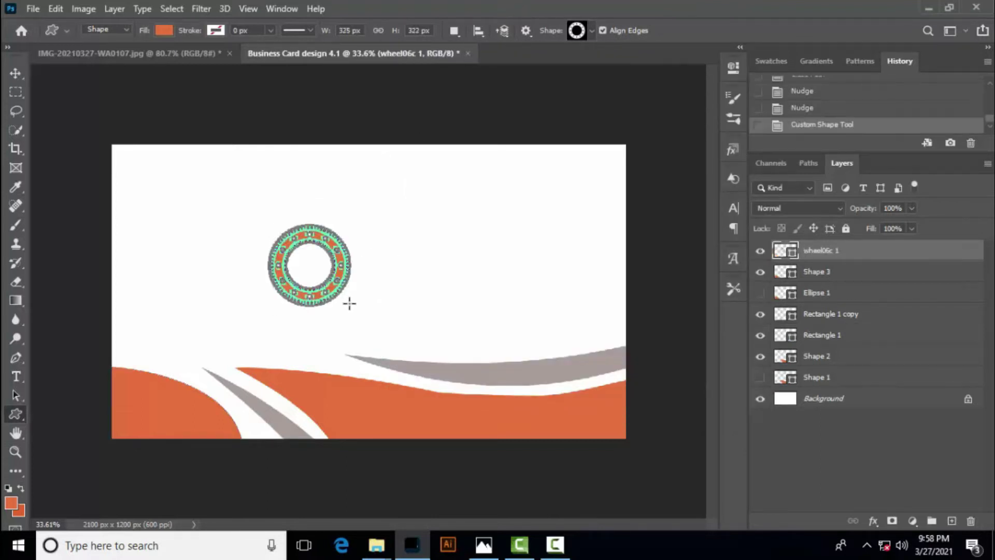
# Step: Nudge the wheel ring up and left, adjusting it back down, until it sits left of the card's center above the curves
pyautogui.click(15, 73)
pyautogui.hotkey('shift', 'Up')
pyautogui.hotkey('shift', 'Up')
pyautogui.hotkey('shift', 'Up')
pyautogui.hotkey('shift', 'Up')
pyautogui.hotkey('shift', 'Up')
pyautogui.hotkey('shift', 'Up')
pyautogui.hotkey('shift', 'Up')
pyautogui.hotkey('shift', 'Up')
pyautogui.hotkey('shift', 'Up')
pyautogui.hotkey('shift', 'Up')
pyautogui.hotkey('shift', 'Up')
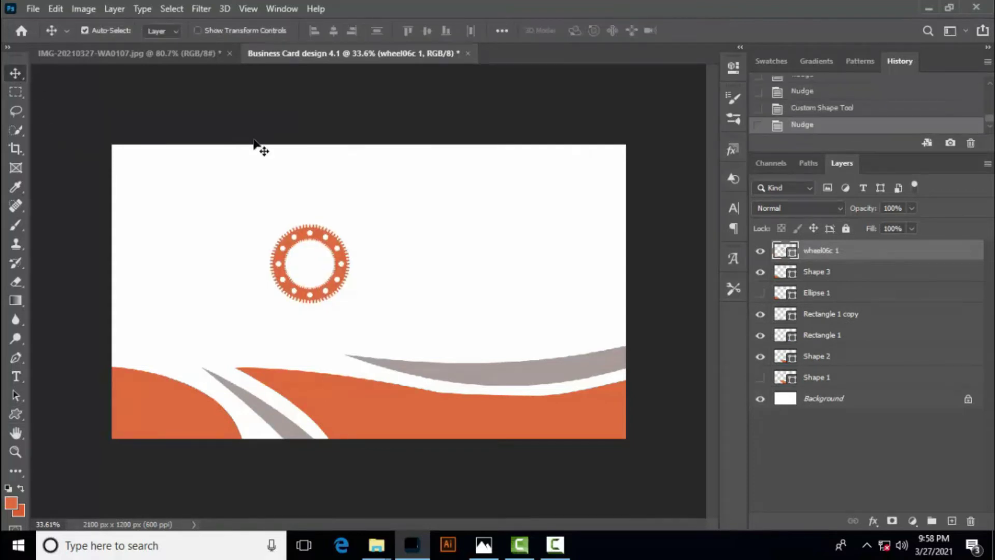
pyautogui.hotkey('shift', 'Left')
pyautogui.hotkey('shift', 'Left')
pyautogui.hotkey('shift', 'Left')
pyautogui.hotkey('shift', 'Left')
pyautogui.hotkey('shift', 'Left')
pyautogui.hotkey('shift', 'Left')
pyautogui.hotkey('shift', 'Left')
pyautogui.hotkey('shift', 'Left')
pyautogui.hotkey('shift', 'Left')
pyautogui.hotkey('shift', 'Left')
pyautogui.hotkey('shift', 'Left')
pyautogui.hotkey('shift', 'Left')
pyautogui.hotkey('shift', 'Left')
pyautogui.hotkey('shift', 'Left')
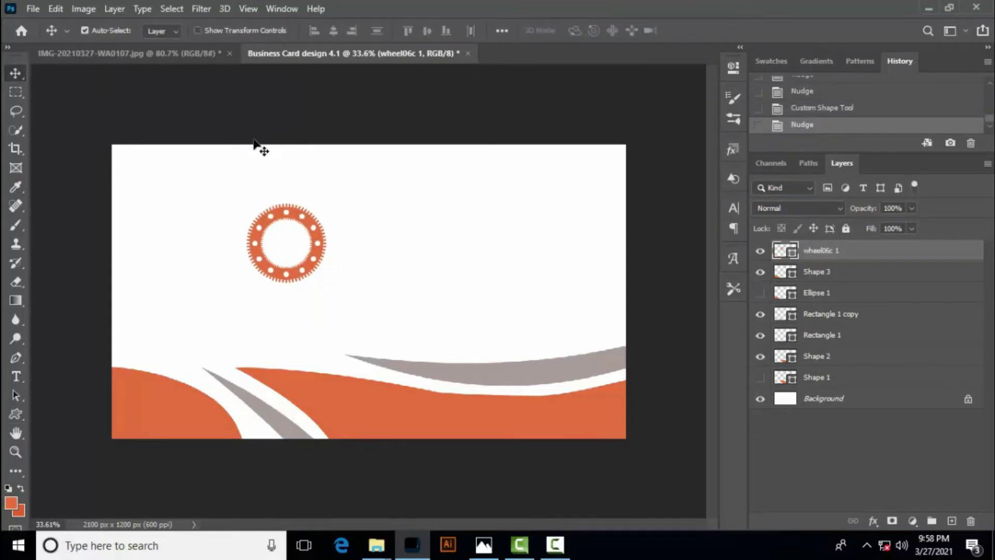
pyautogui.hotkey('shift', 'Down')
pyautogui.hotkey('shift', 'Down')
pyautogui.hotkey('shift', 'Down')
pyautogui.hotkey('shift', 'Down')
pyautogui.hotkey('shift', 'Down')
pyautogui.hotkey('shift', 'Down')
pyautogui.hotkey('shift', 'Down')
pyautogui.hotkey('shift', 'Down')
pyautogui.hotkey('shift', 'Left')
pyautogui.hotkey('shift', 'Left')
pyautogui.hotkey('shift', 'Left')
pyautogui.hotkey('shift', 'Left')
pyautogui.hotkey('shift', 'Left')
pyautogui.hotkey('shift', 'Left')
pyautogui.hotkey('shift', 'Left')
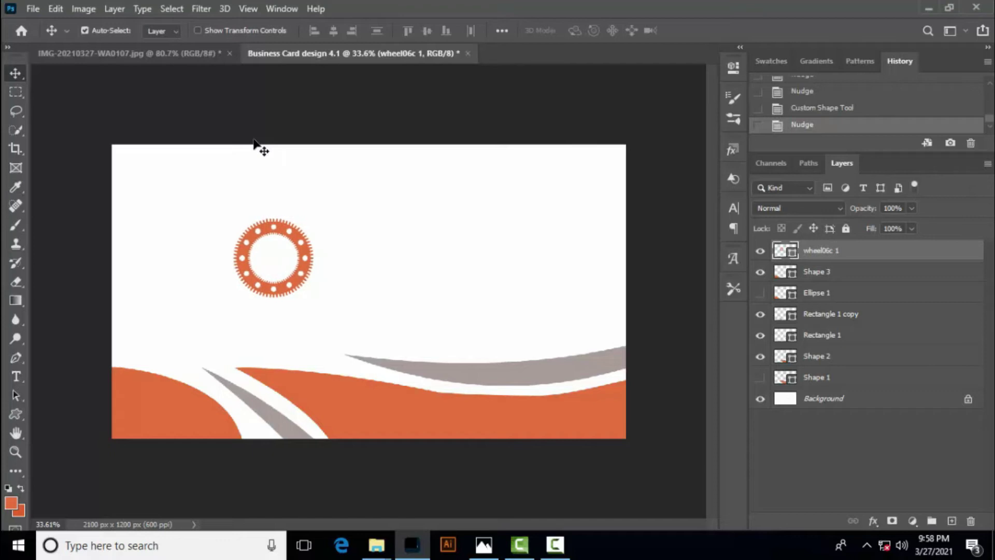
# Step: Scale the wheel ring down slightly and apply the transformation
pyautogui.hotkey('ctrl', 't')
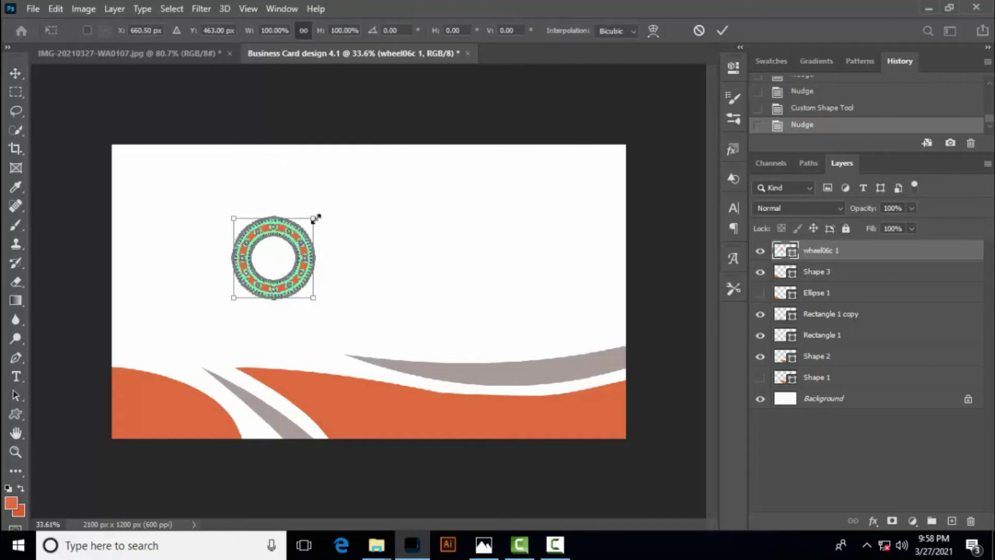
pyautogui.moveTo(315, 218)
pyautogui.mouseDown()
pyautogui.moveTo(336, 197)
pyautogui.moveTo(305, 226)
pyautogui.mouseUp()
pyautogui.press('Return')
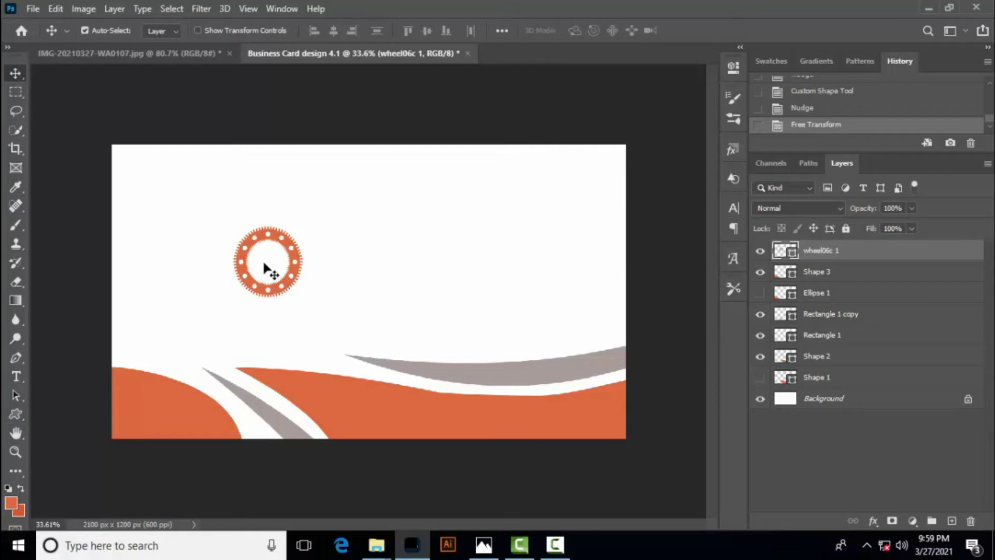
# Step: Draw a tiny second toothed ring beside the wheel and move it into the wheel's empty center
pyautogui.click(17, 414)
pyautogui.moveTo(353, 248); pyautogui.dragTo(362, 252)
pyautogui.click(15, 73)
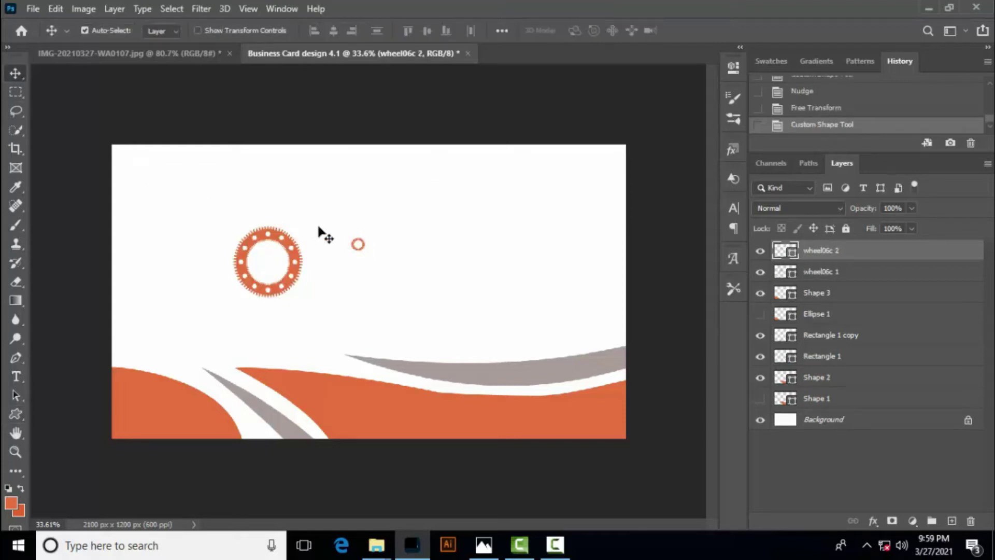
pyautogui.moveTo(361, 251); pyautogui.dragTo(270, 268)
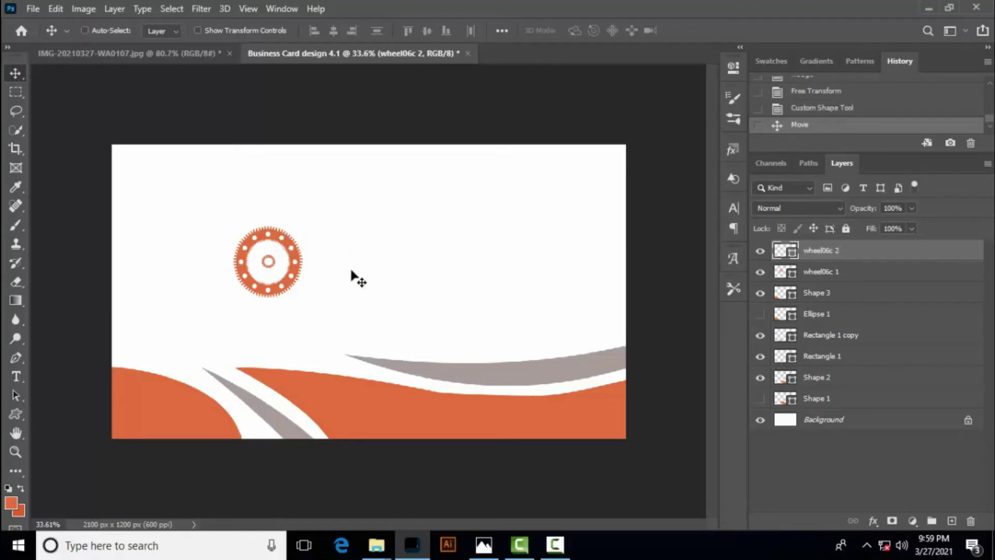
# Step: Enlarge the small inner ring to about 165%, apply, and nudge it down and left until it is centered in the large wheel
pyautogui.hotkey('ctrl', 't')
pyautogui.moveTo(279, 252); pyautogui.dragTo(285, 246)
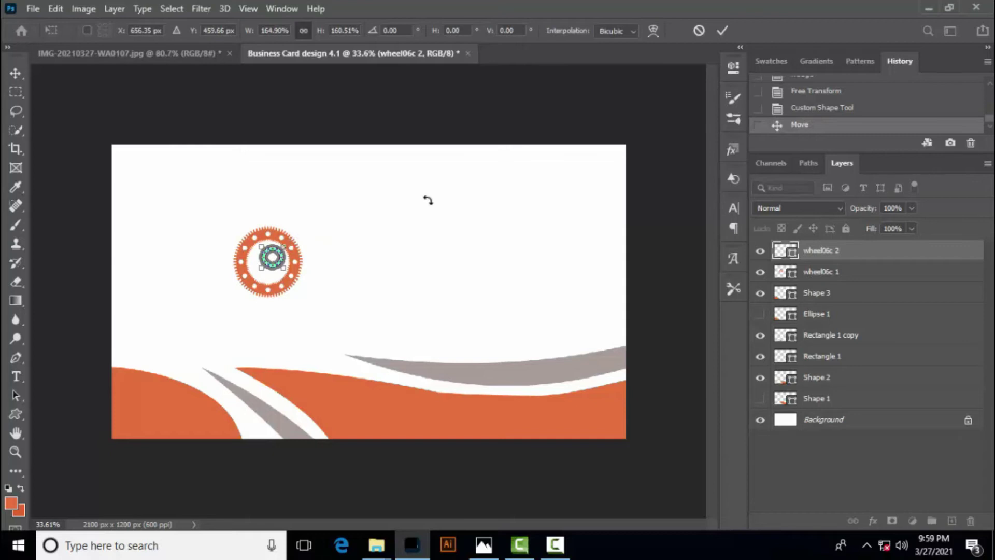
pyautogui.click(722, 32)
pyautogui.press('Down')
pyautogui.press('Down')
pyautogui.press('Down')
pyautogui.press('Down')
pyautogui.press('Down')
pyautogui.press('Down')
pyautogui.press('Down')
pyautogui.press('Down')
pyautogui.press('Down')
pyautogui.press('Down')
pyautogui.press('Down')
pyautogui.press('Down')
pyautogui.press('Down')
pyautogui.press('Down')
pyautogui.press('Down')
pyautogui.press('Down')
pyautogui.press('Down')
pyautogui.press('Down')
pyautogui.press('Down')
pyautogui.press('Down')
pyautogui.press('Left')
pyautogui.press('Left')
pyautogui.press('Left')
pyautogui.press('Left')
pyautogui.press('Left')
pyautogui.press('Left')
pyautogui.press('Left')
pyautogui.press('Left')
pyautogui.press('Left')
pyautogui.press('Left')
pyautogui.press('Left')
pyautogui.press('Left')
pyautogui.press('Left')
pyautogui.press('Left')
pyautogui.press('Left')
pyautogui.press('Left')
pyautogui.press('Left')
pyautogui.press('Left')
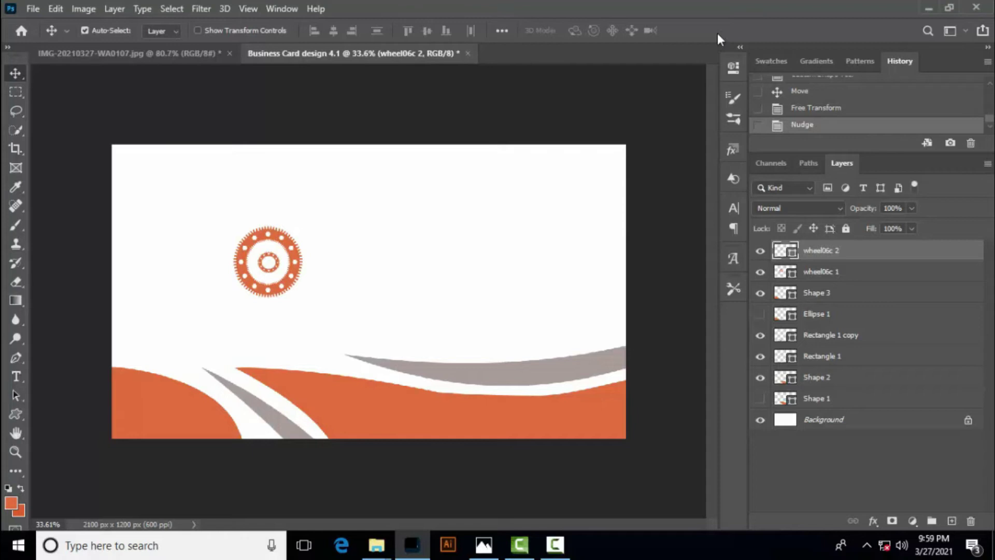
# Step: Draw an orange ellipse about 21 x 22 px and move it into the center of the small inner ring
pyautogui.rightClick(19, 415)
pyautogui.click(61, 445)
pyautogui.moveTo(363, 275); pyautogui.dragTo(368, 274)
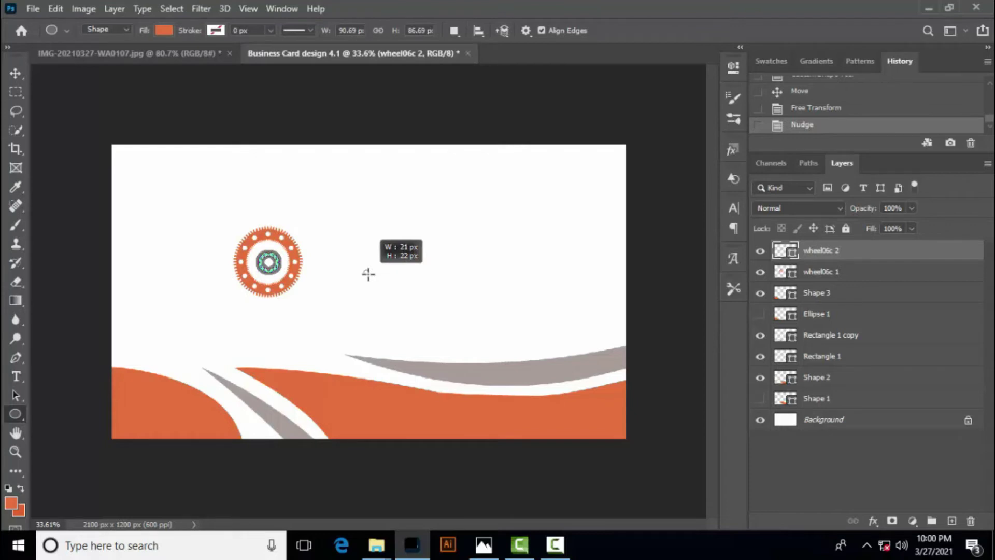
pyautogui.moveTo(369, 275); pyautogui.dragTo(368, 274)
pyautogui.click(675, 74)
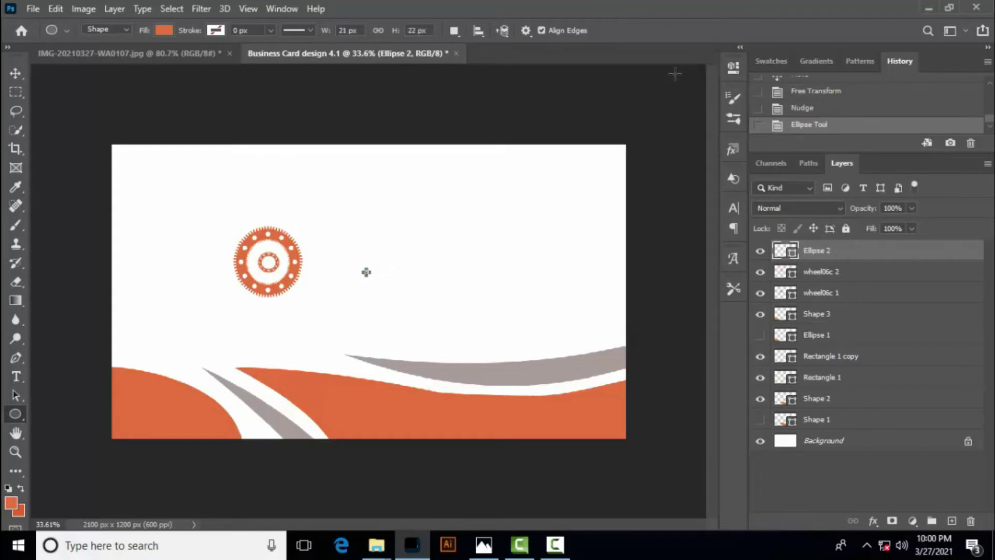
pyautogui.click(22, 76)
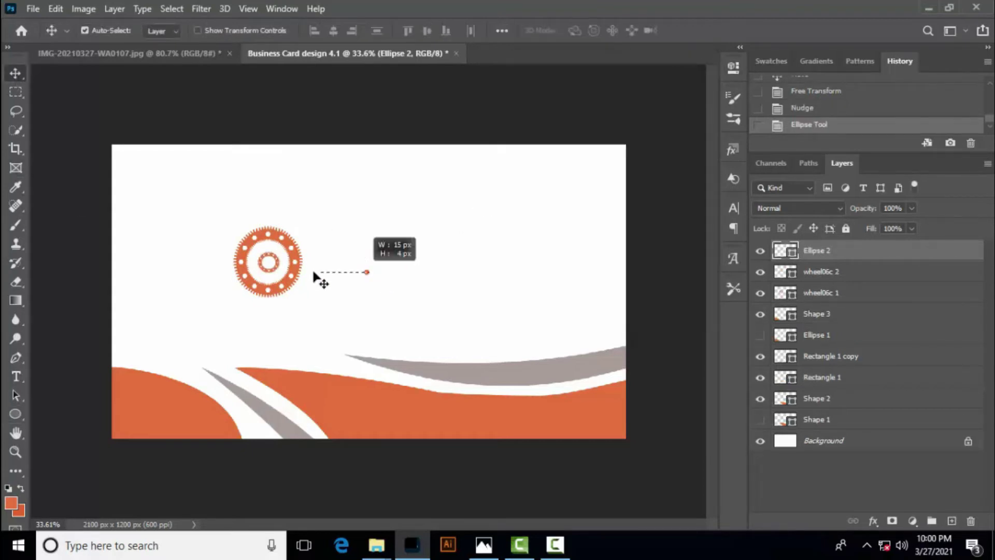
pyautogui.moveTo(366, 275); pyautogui.dragTo(268, 264)
pyautogui.click(451, 284)
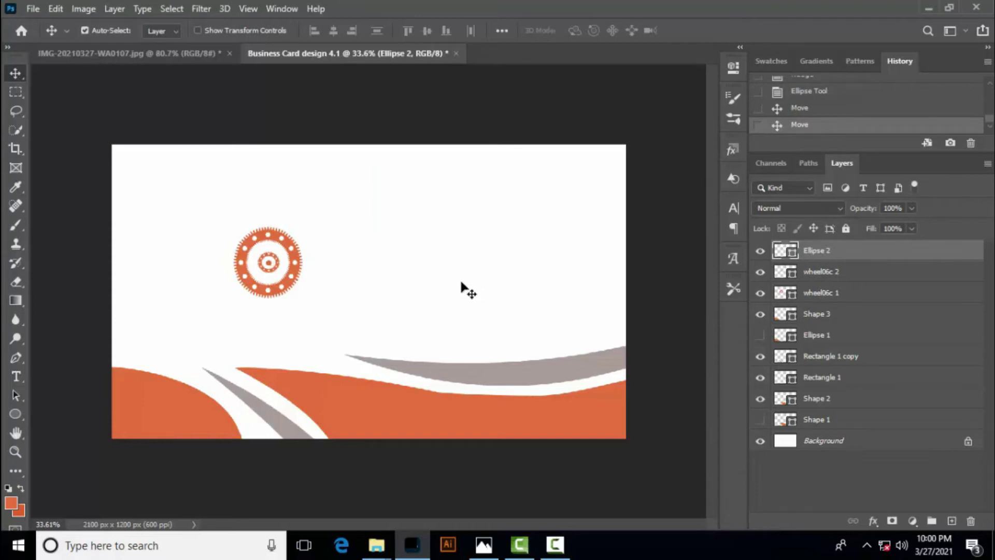
# Step: Select the ellipse and both wheel rings together, scale them down slightly, apply, and move them up a little
pyautogui.moveTo(214, 220); pyautogui.dragTo(322, 305)
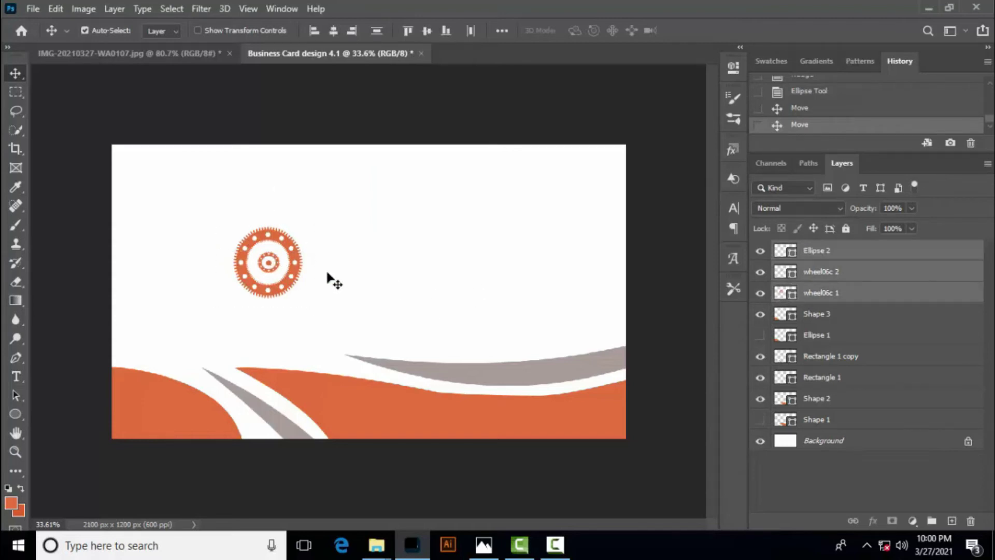
pyautogui.hotkey('ctrl', 't')
pyautogui.moveTo(302, 224)
pyautogui.mouseDown()
pyautogui.moveTo(283, 244)
pyautogui.moveTo(297, 228)
pyautogui.mouseUp()
pyautogui.click(722, 30)
pyautogui.moveTo(264, 267); pyautogui.dragTo(269, 250)
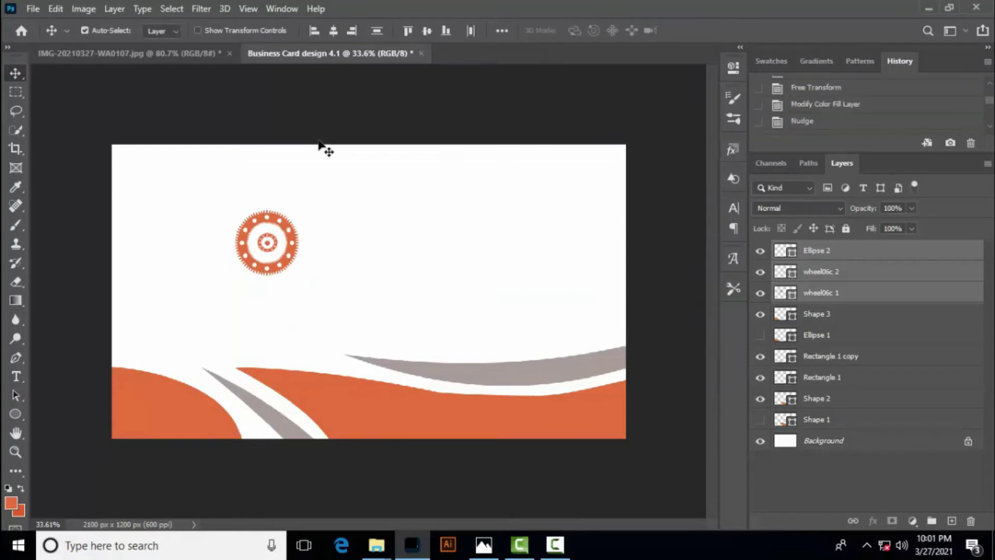
# Step: Add a horizontal text line reading GRAPHIC at 7 pt to the right of the wheel logo
pyautogui.press('t')
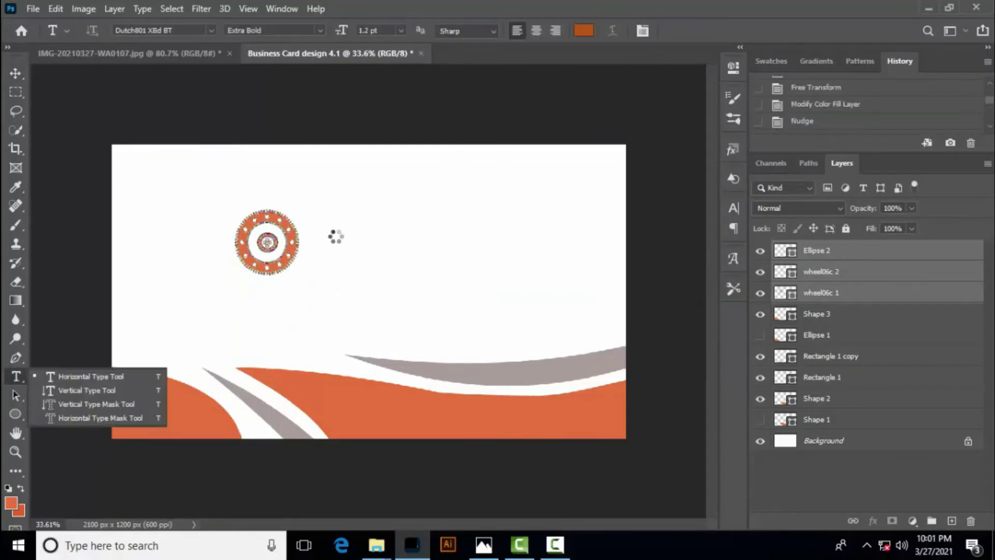
pyautogui.click(94, 377)
pyautogui.click(344, 231)
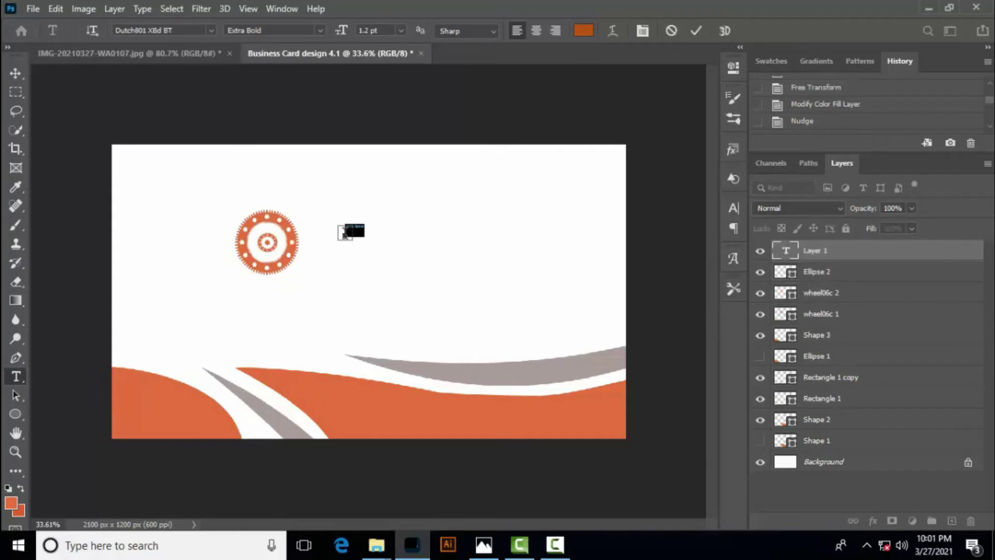
pyautogui.moveTo(339, 32); pyautogui.dragTo(348, 34)
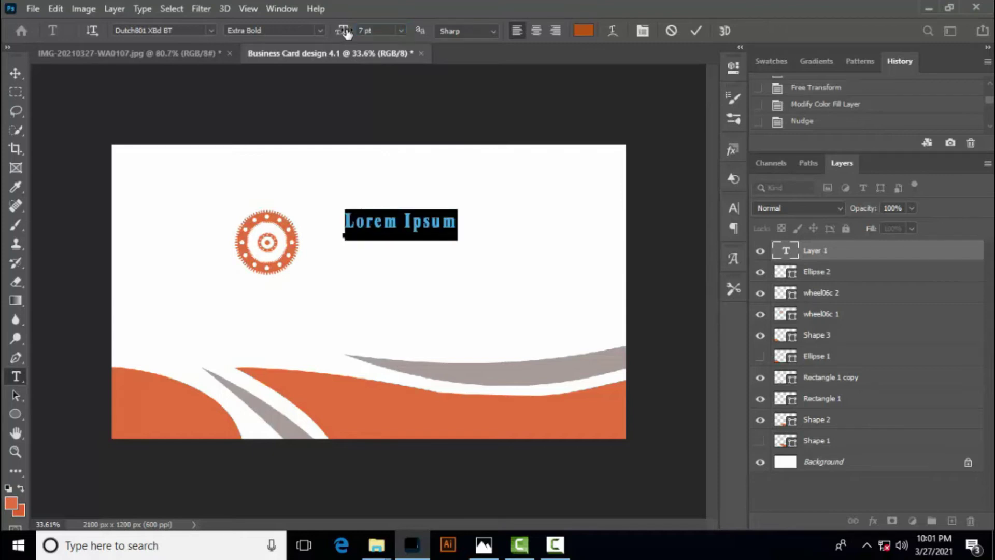
pyautogui.write('GRAPHIC')
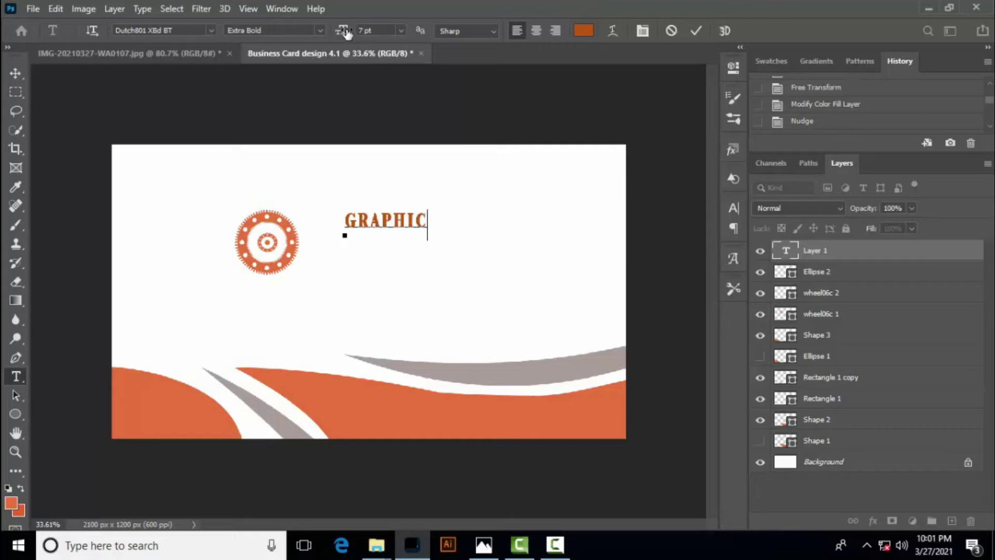
# Step: Set the GRAPHIC text's font size to 16 pt
pyautogui.hotkey('shift', 'Left')
pyautogui.hotkey('shift', 'Left')
pyautogui.hotkey('shift', 'Left')
pyautogui.hotkey('shift', 'Left')
pyautogui.hotkey('shift', 'Left')
pyautogui.hotkey('shift', 'Left')
pyautogui.hotkey('shift', 'Left')
pyautogui.moveTo(342, 31); pyautogui.dragTo(347, 33)
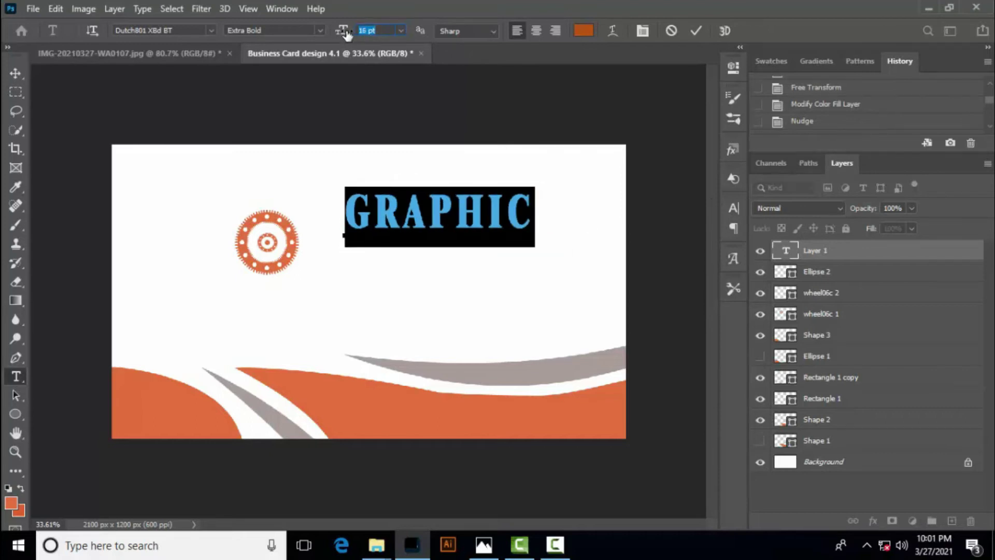
# Step: Widen the letter tracking of the GRAPHIC text and commit the text edit
pyautogui.click(734, 209)
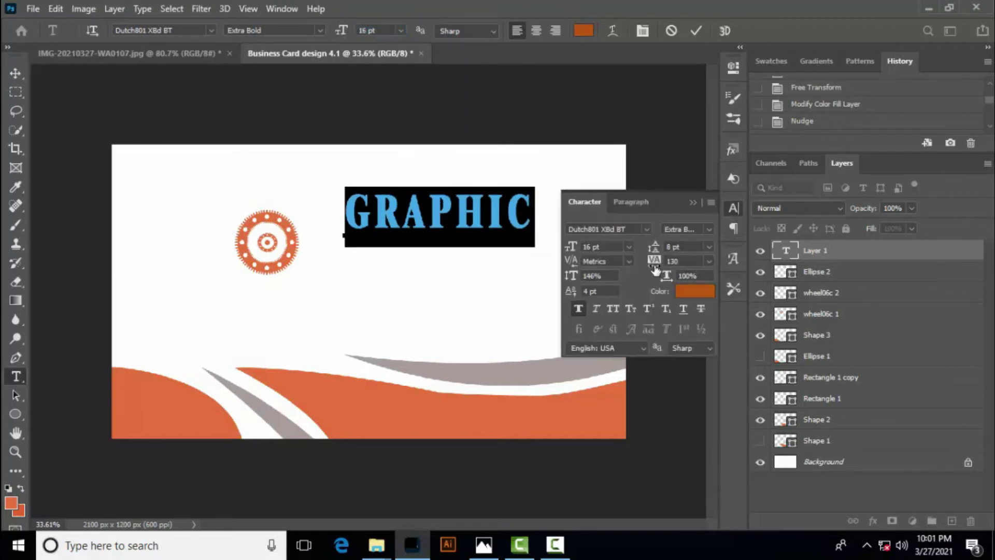
pyautogui.moveTo(655, 269); pyautogui.dragTo(657, 265)
pyautogui.click(693, 202)
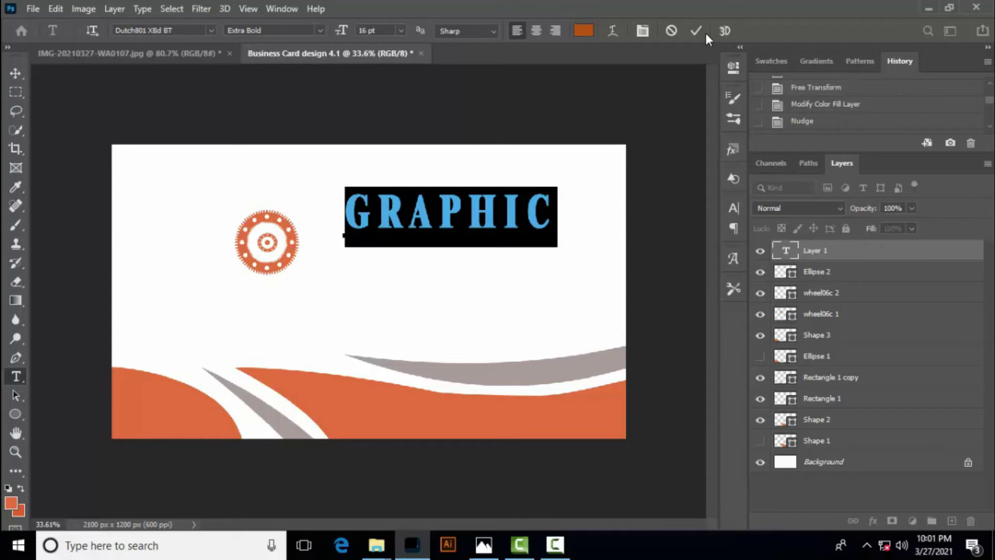
pyautogui.click(696, 31)
# Step: Move the GRAPHIC text next to the wheel logo and set its font size to 12 pt
pyautogui.click(20, 78)
pyautogui.moveTo(492, 222); pyautogui.dragTo(460, 238)
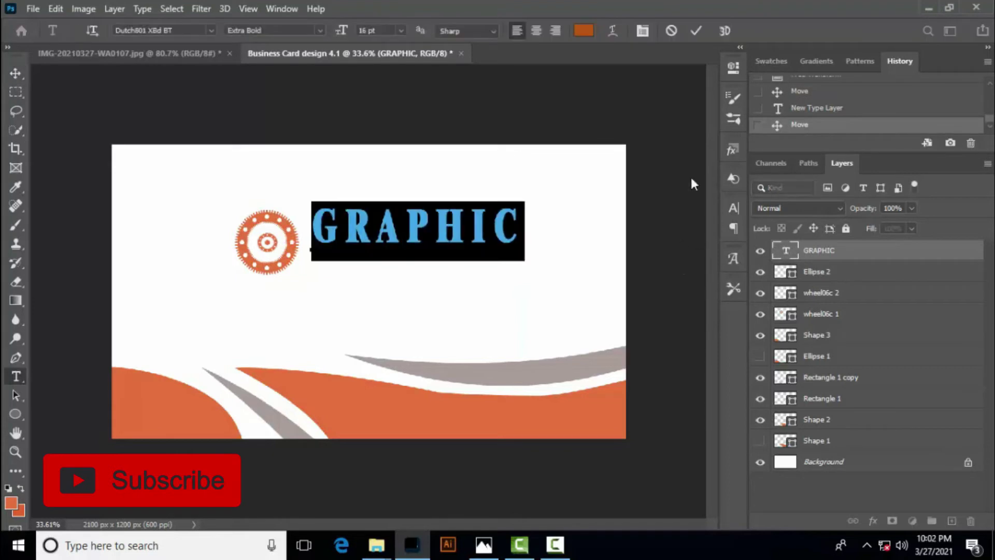
pyautogui.moveTo(341, 32); pyautogui.dragTo(340, 34)
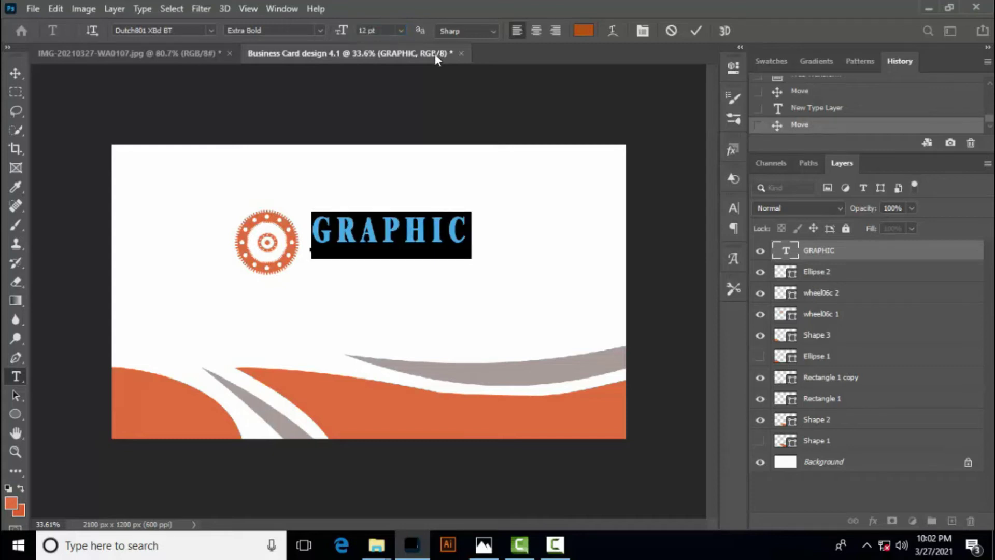
pyautogui.click(697, 31)
# Step: Recolor the GRAPHIC text to near-black, hex 020202
pyautogui.doubleClick(786, 251)
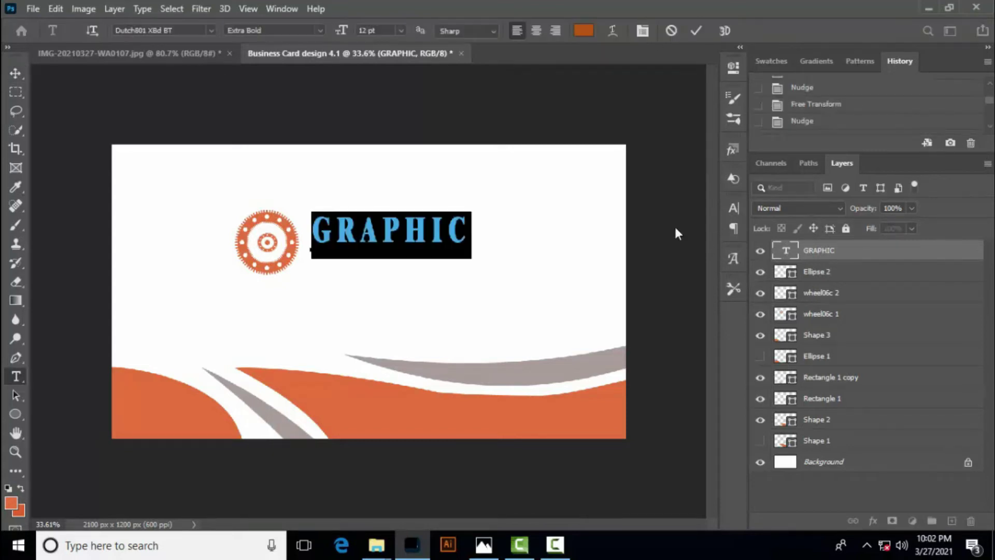
pyautogui.click(584, 30)
pyautogui.click(499, 280)
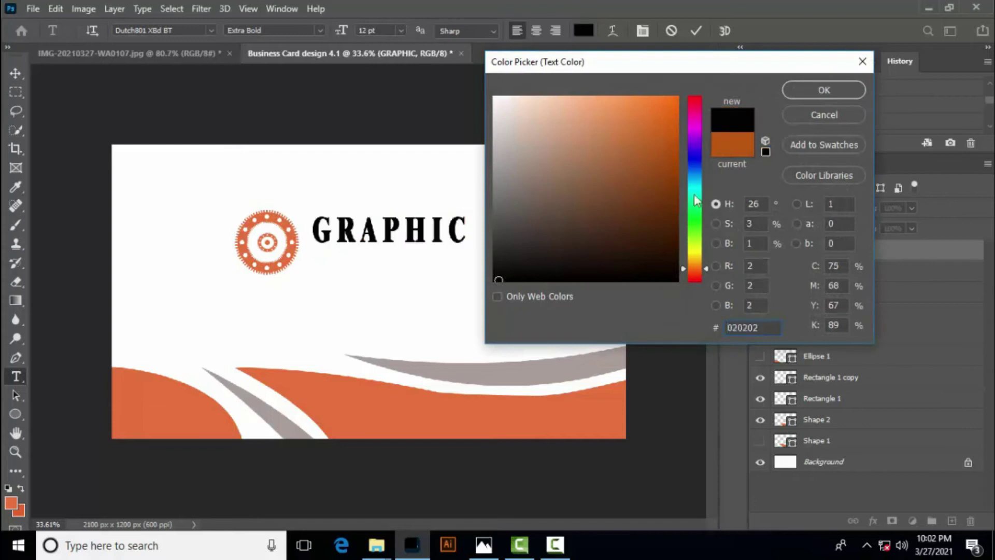
pyautogui.click(788, 90)
# Step: Try several fonts on the GRAPHIC text, set it to Elephant and commit the text edit
pyautogui.click(732, 209)
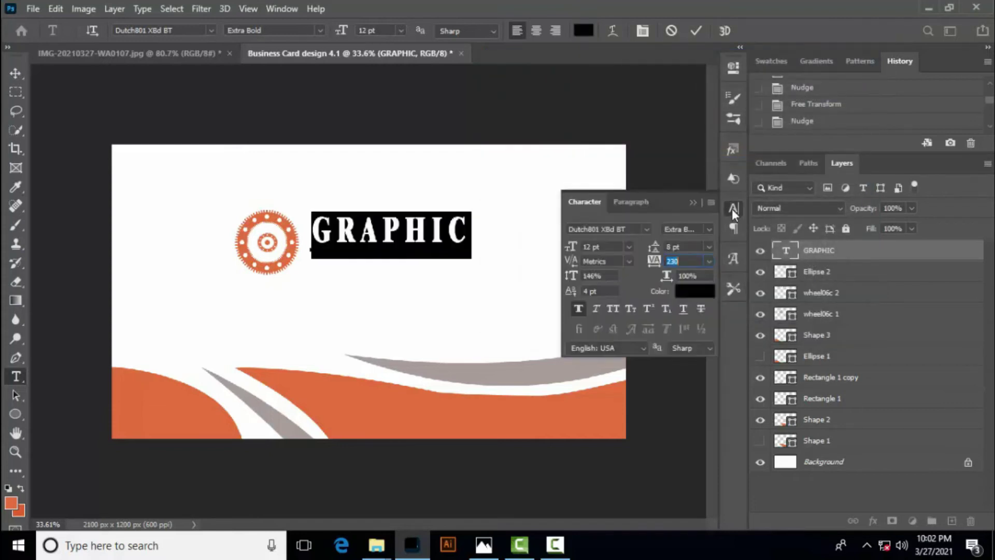
pyautogui.click(647, 229)
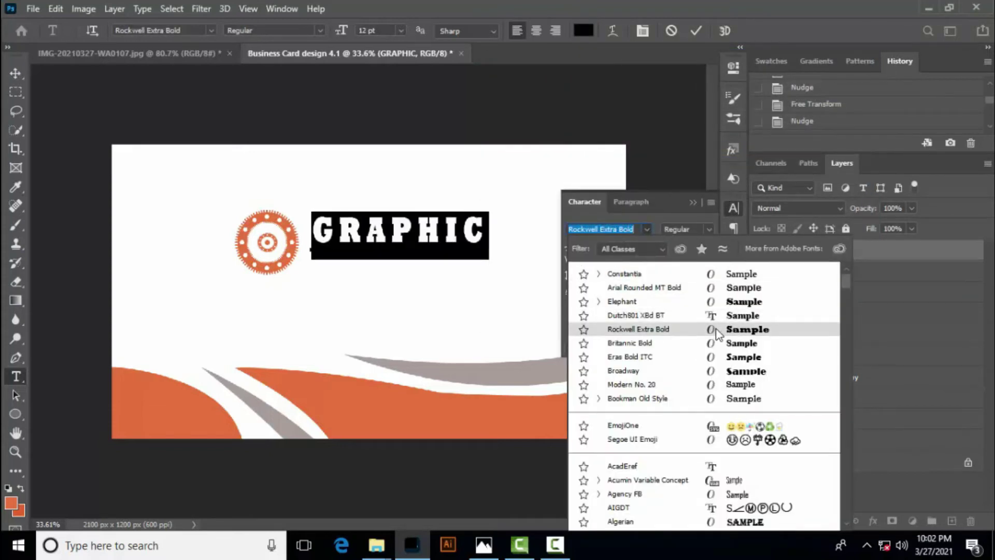
pyautogui.press('Down')
pyautogui.press('Down')
pyautogui.press('Down')
pyautogui.press('Up')
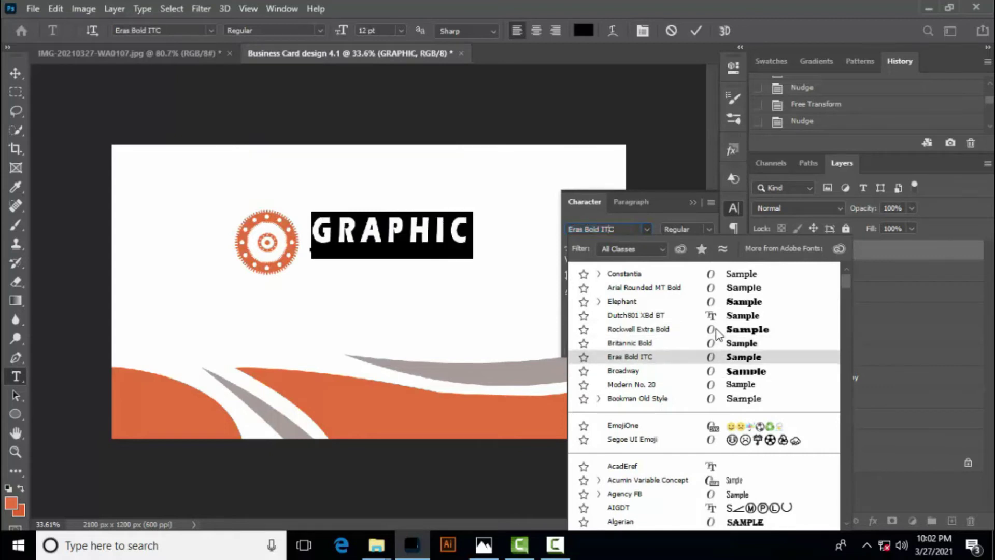
pyautogui.press('Up')
pyautogui.press('Up')
pyautogui.press('Up')
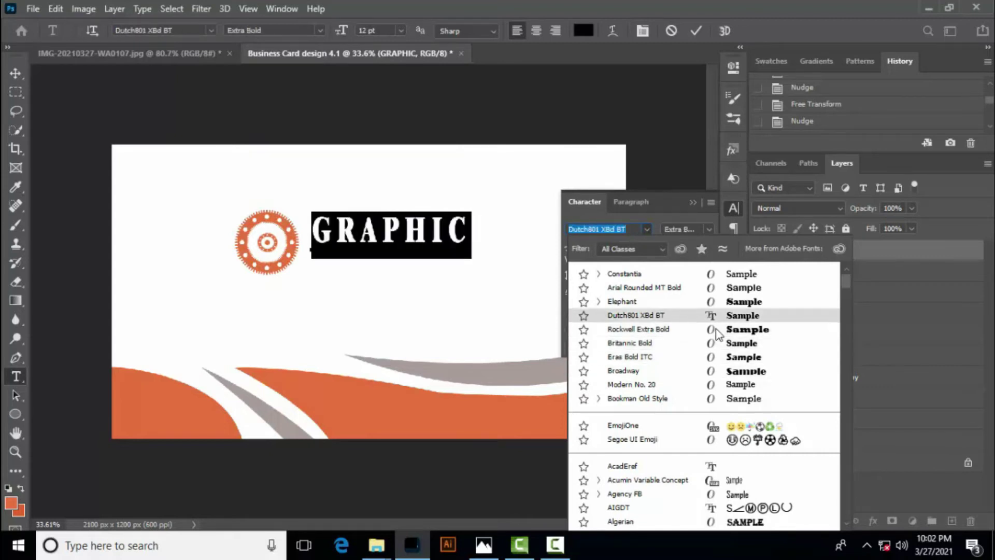
pyautogui.press('Up')
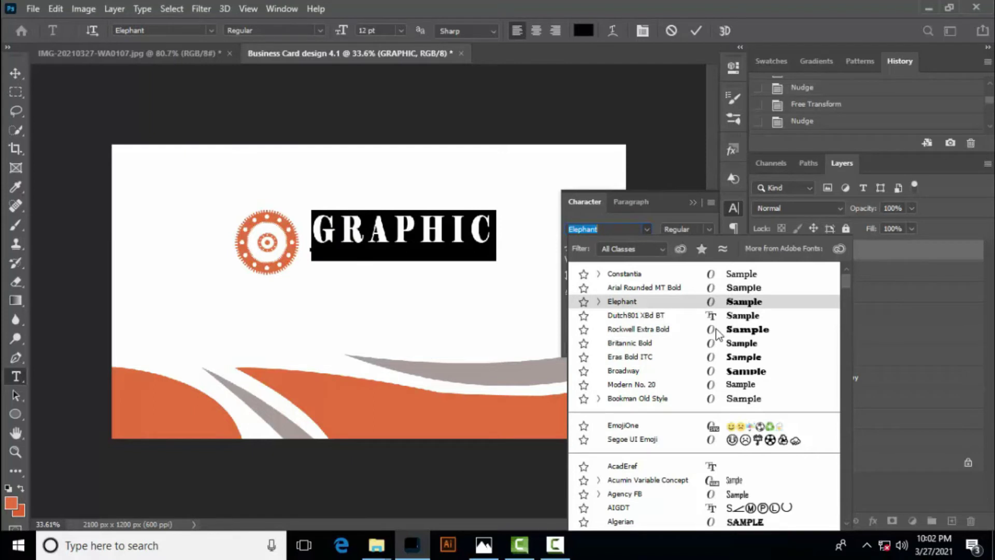
pyautogui.press('Up')
pyautogui.press('Down')
pyautogui.press('Down')
pyautogui.press('Up')
pyautogui.press('Return')
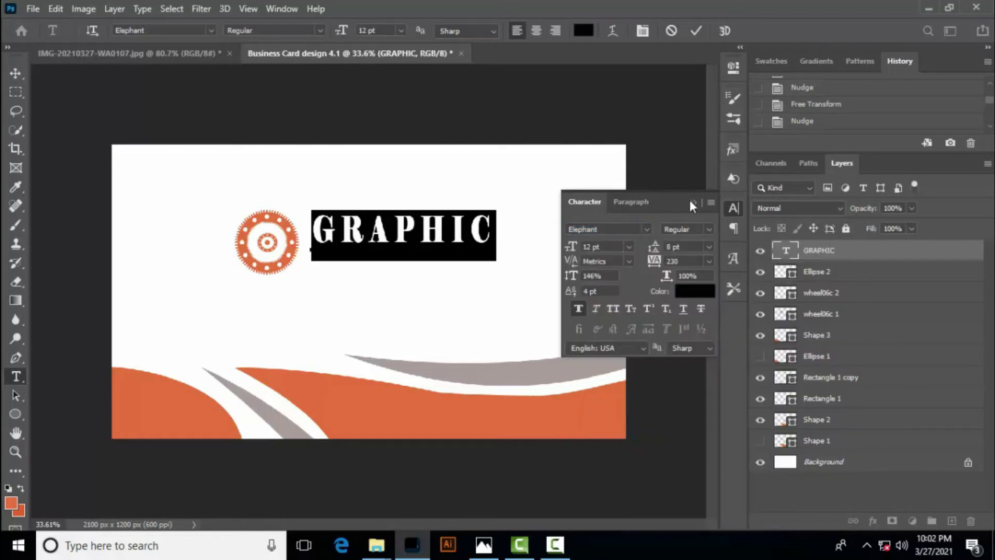
pyautogui.click(692, 202)
pyautogui.click(695, 33)
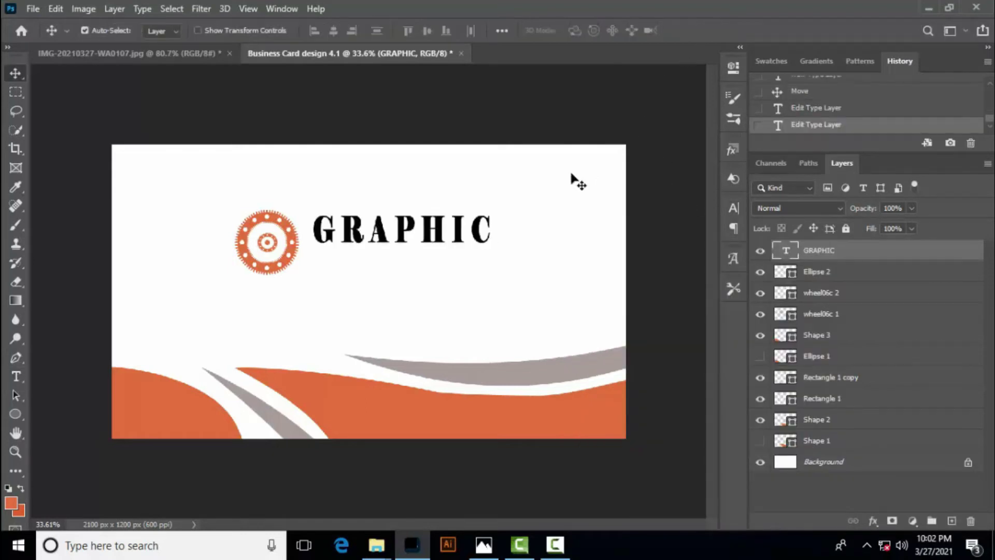
# Step: Add a text line reading DESIGNER STUDIO in Constantia Regular directly below the GRAPHIC title
pyautogui.click(299, 292)
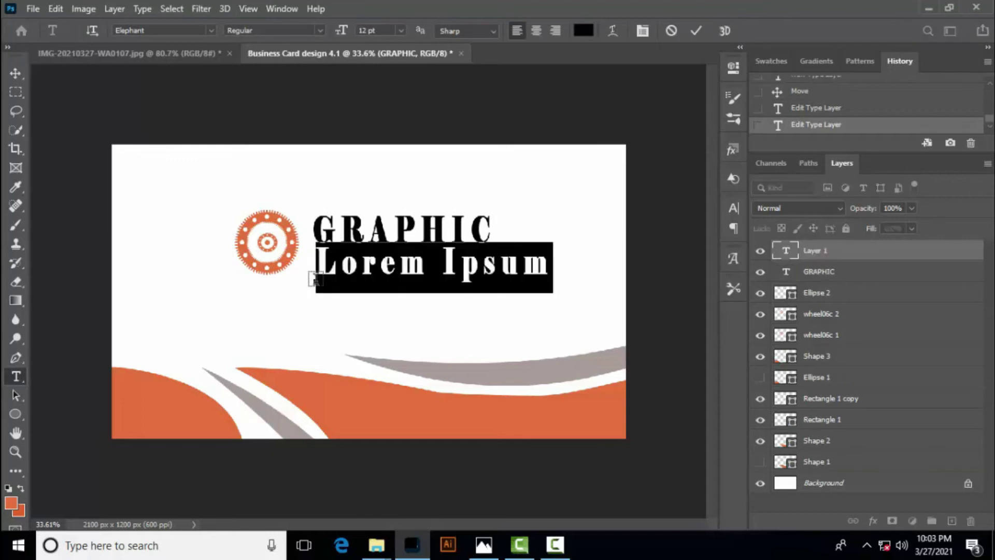
pyautogui.click(210, 30)
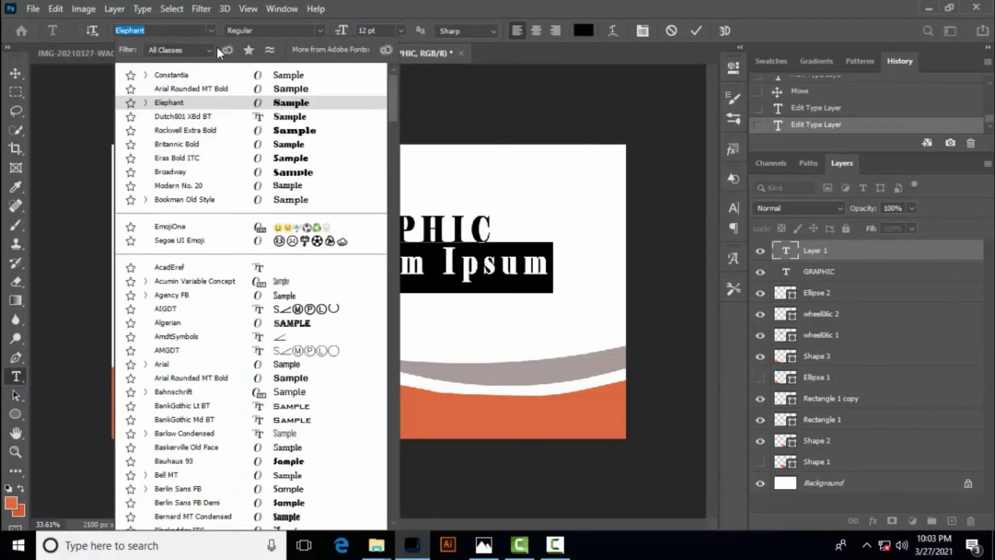
pyautogui.click(245, 73)
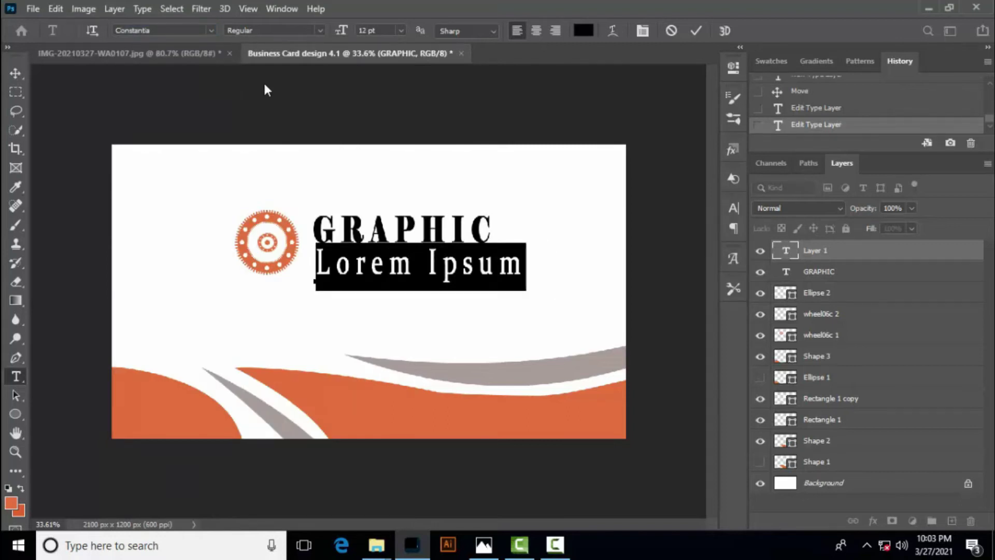
pyautogui.write('DESIGNER')
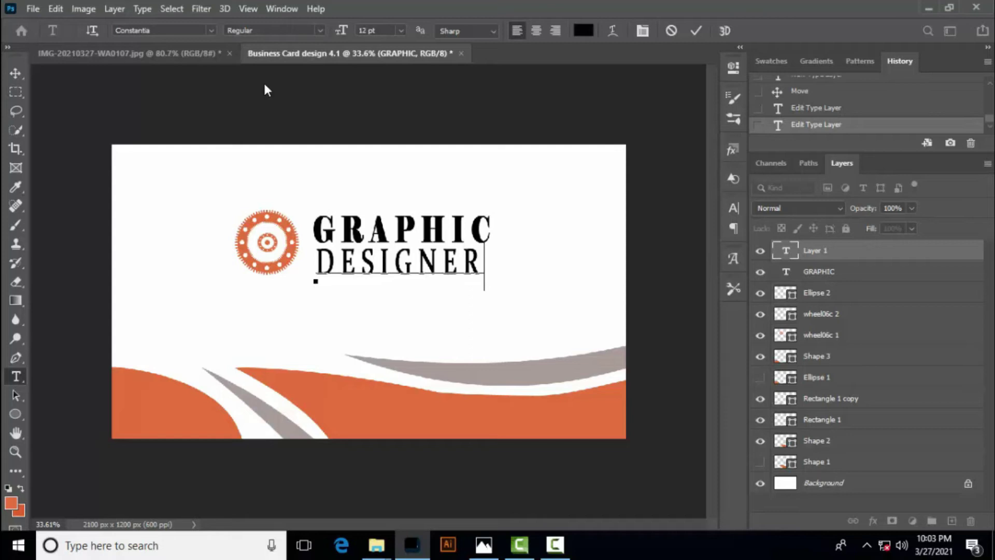
pyautogui.hotkey('ctrl', 'Return')
pyautogui.write('ST')
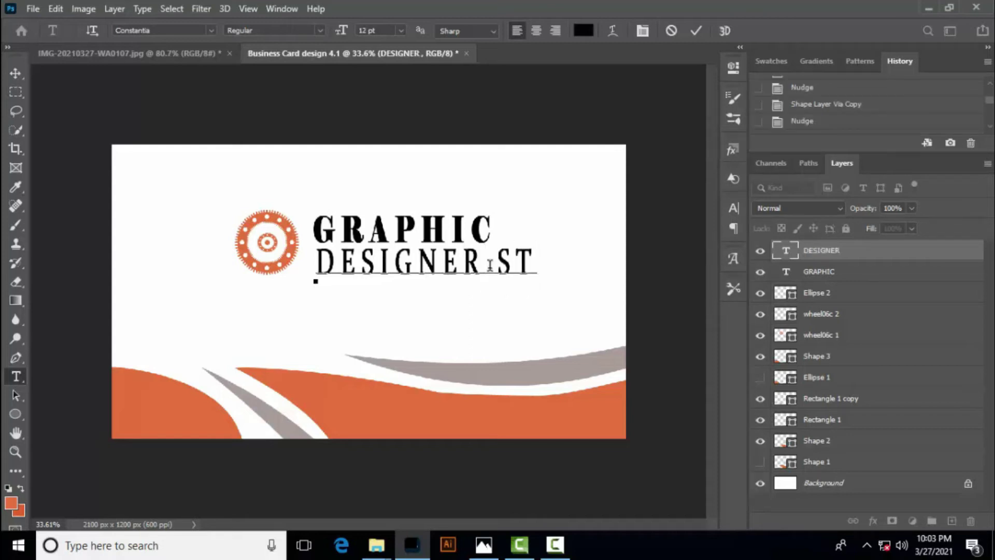
pyautogui.write('UDIO')
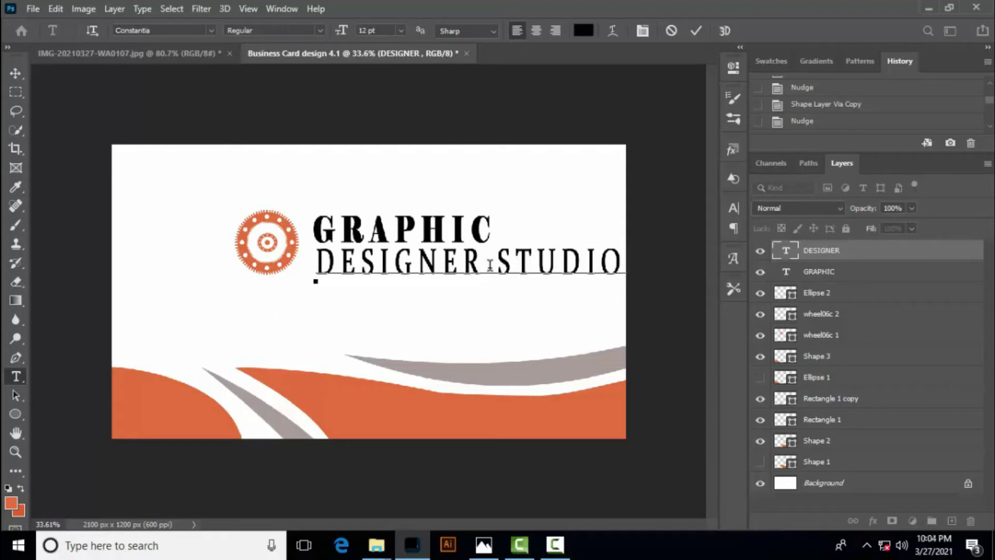
# Step: Set the DESIGNER STUDIO text to 7 pt, commit it and nudge it into alignment beneath the GRAPHIC title
pyautogui.moveTo(642, 254); pyautogui.dragTo(311, 266)
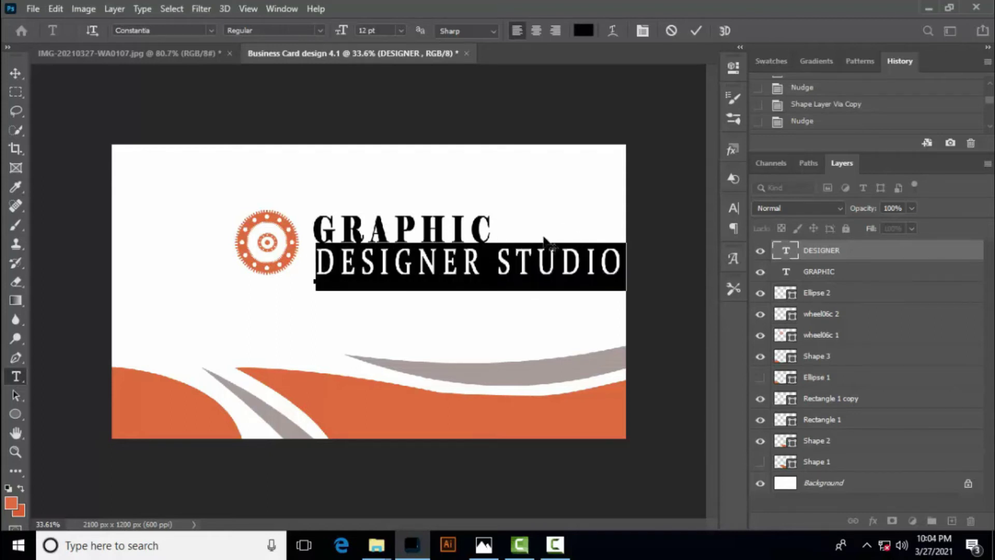
pyautogui.moveTo(344, 34); pyautogui.dragTo(341, 34)
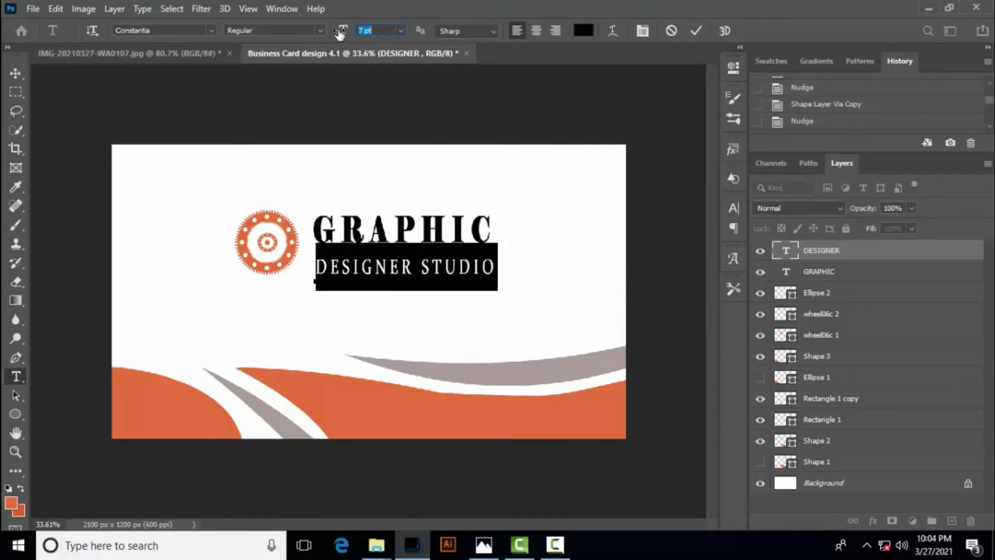
pyautogui.click(696, 32)
pyautogui.press('v')
pyautogui.hotkey('shift', 'Left')
pyautogui.hotkey('shift', 'Up')
pyautogui.click(319, 236)
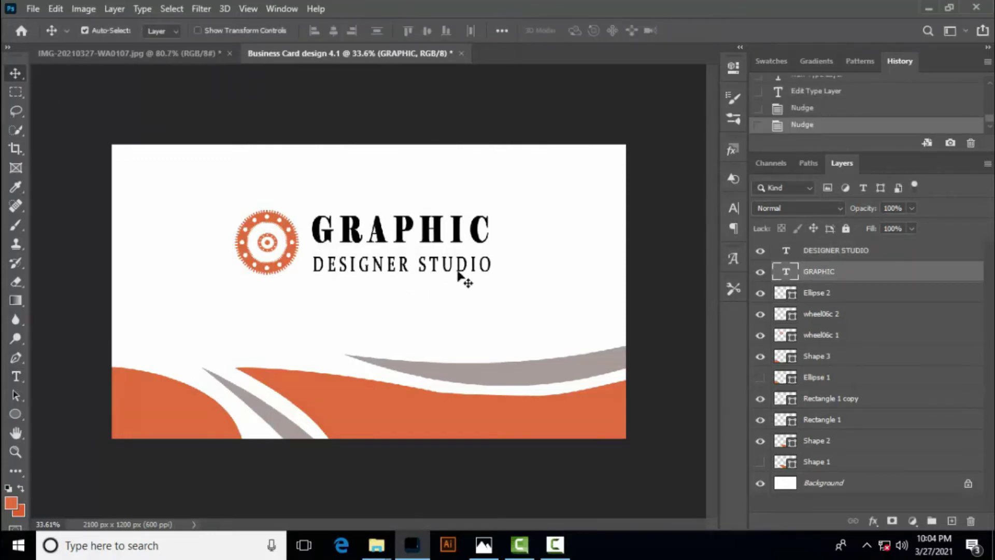
# Step: Draw a Square Thin Frame custom shape of about 215 x 215 px near the card's upper-right corner
pyautogui.click(15, 413)
pyautogui.click(87, 483)
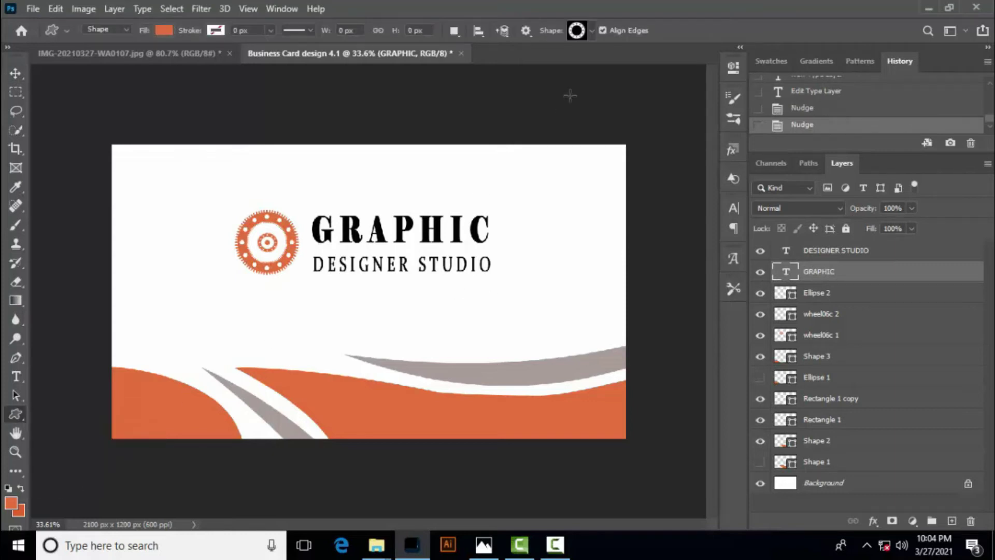
pyautogui.click(591, 31)
pyautogui.scroll(-2, 596, 259)
pyautogui.scroll(-10, 596, 260)
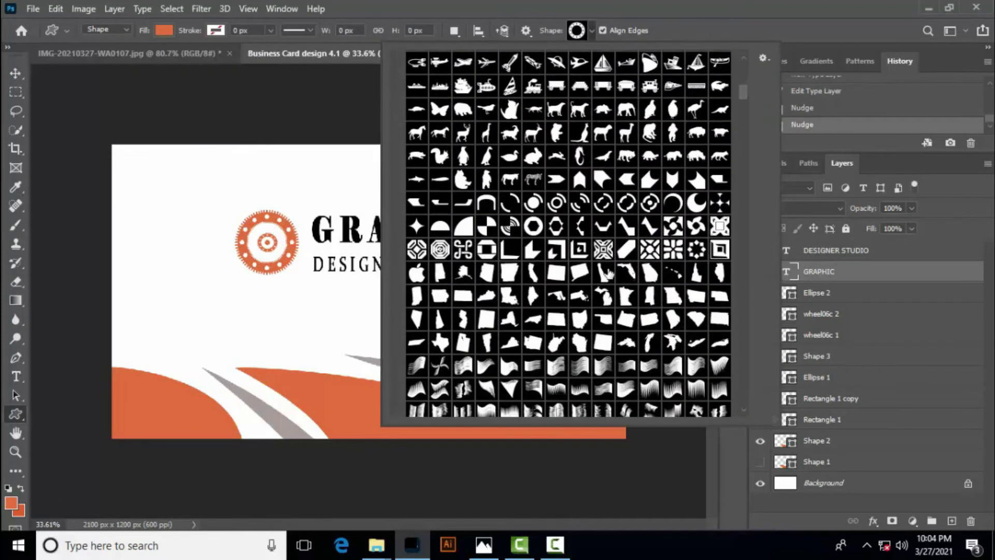
pyautogui.scroll(-10, 613, 277)
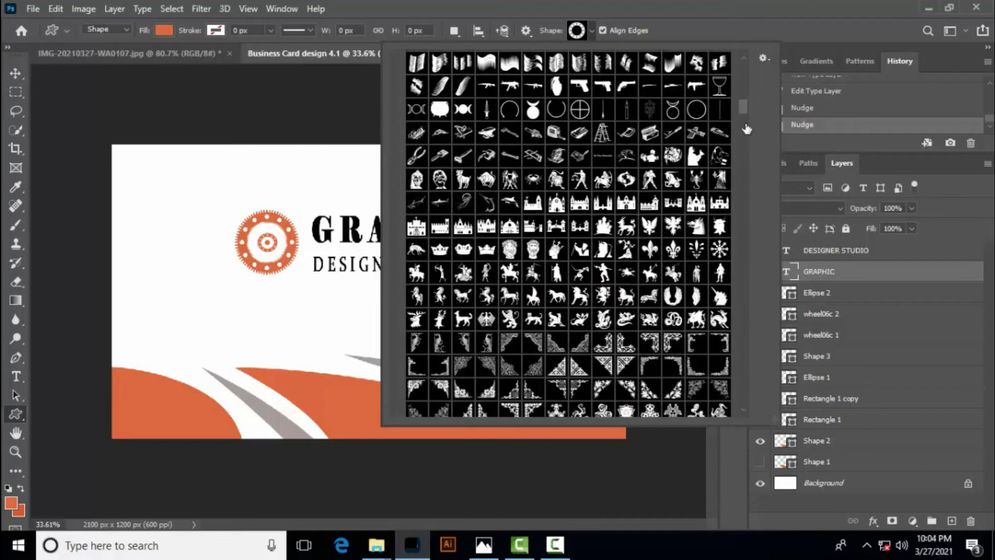
pyautogui.scroll(-3, 749, 165)
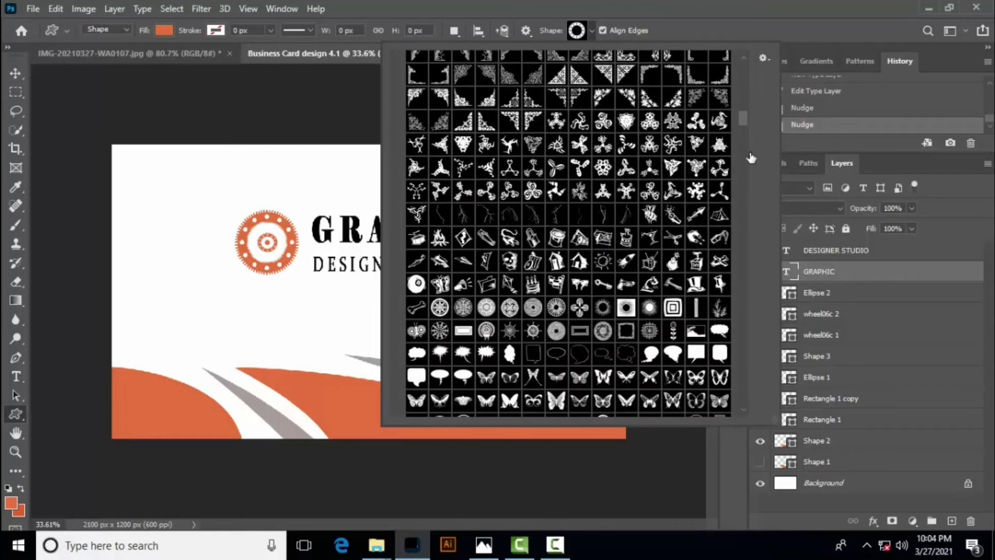
pyautogui.scroll(8, 750, 159)
pyautogui.moveTo(746, 104); pyautogui.dragTo(755, 167)
pyautogui.click(696, 269)
pyautogui.press('Return')
pyautogui.moveTo(534, 157); pyautogui.dragTo(586, 209)
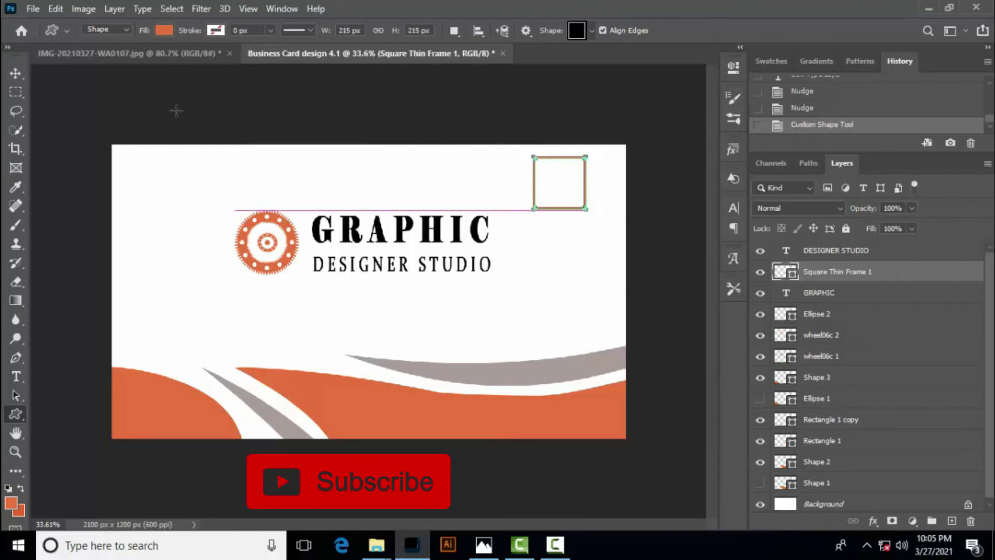
# Step: Nudge the square frame to the right, closer to the card's right edge
pyautogui.press('v')
pyautogui.hotkey('shift', 'Right')
pyautogui.hotkey('shift', 'Right')
pyautogui.hotkey('shift', 'Right')
pyautogui.hotkey('shift', 'Right')
pyautogui.hotkey('shift', 'Right')
pyautogui.hotkey('shift', 'Right')
pyautogui.hotkey('shift', 'Right')
pyautogui.hotkey('shift', 'Right')
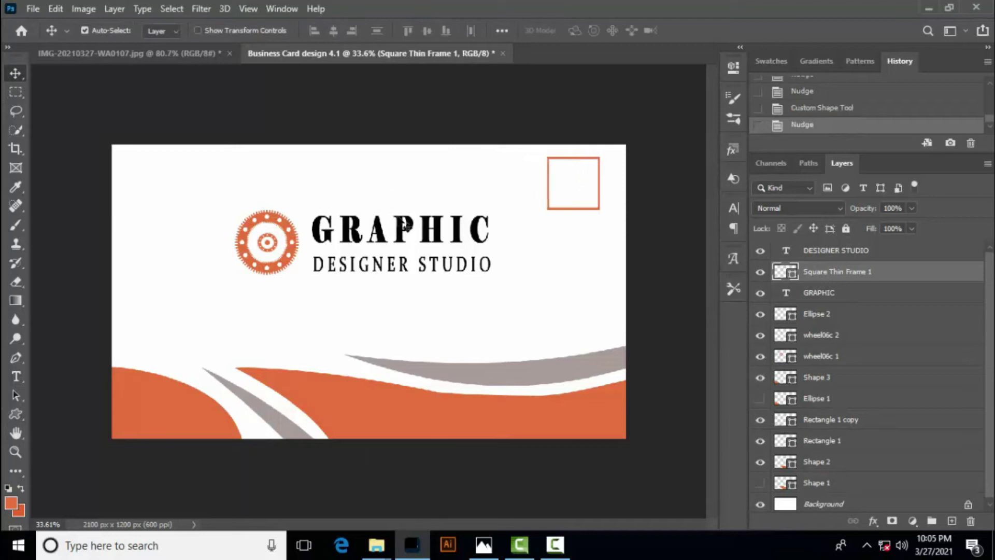
# Step: Place the QR code image from File Explorer into the card and scale it down to fit inside the square frame
pyautogui.moveTo(377, 545)
pyautogui.click(335, 499)
pyautogui.moveTo(240, 441); pyautogui.dragTo(477, 353)
pyautogui.moveTo(536, 149); pyautogui.dragTo(562, 176)
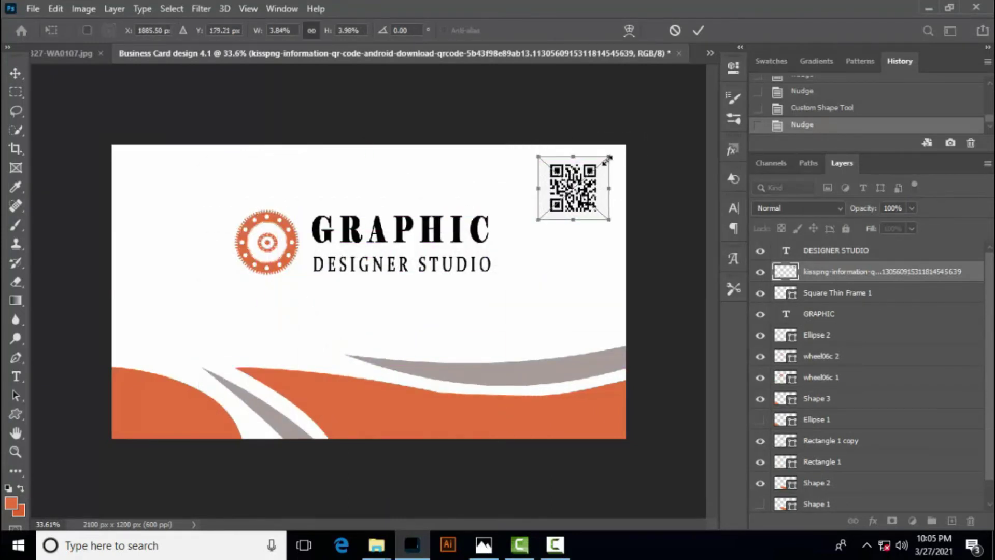
pyautogui.moveTo(611, 156); pyautogui.dragTo(572, 177)
pyautogui.click(698, 30)
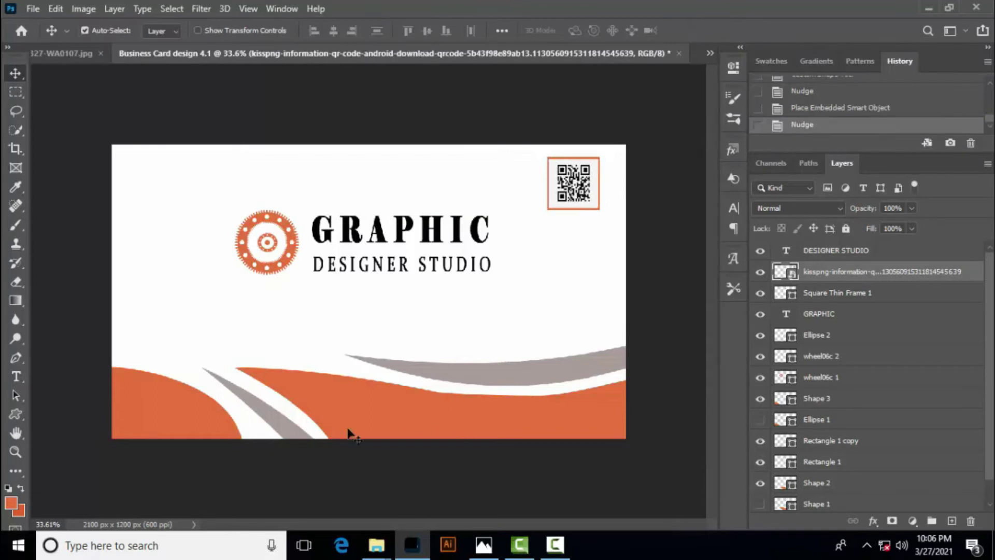
pyautogui.press('t')
pyautogui.click(364, 418)
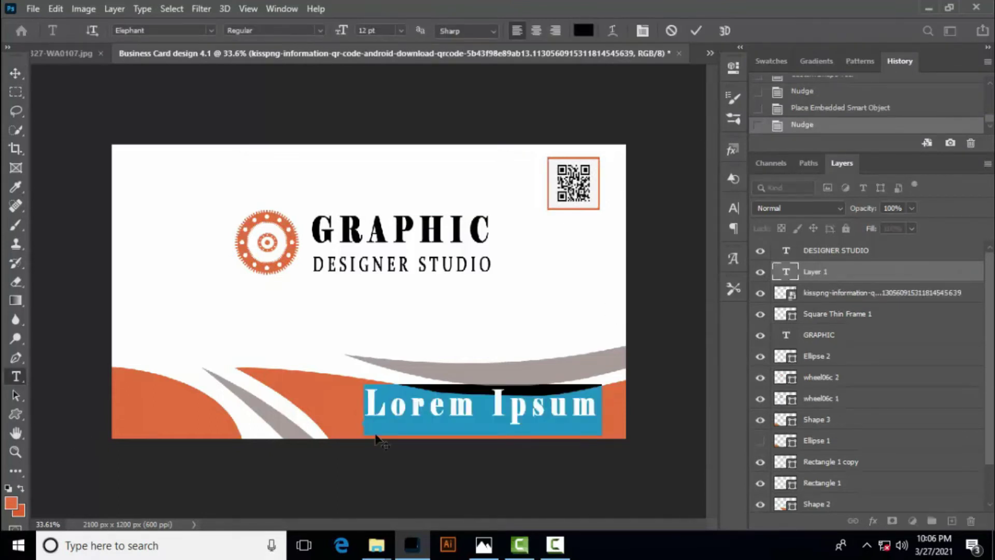
pyautogui.moveTo(347, 32); pyautogui.dragTo(340, 34)
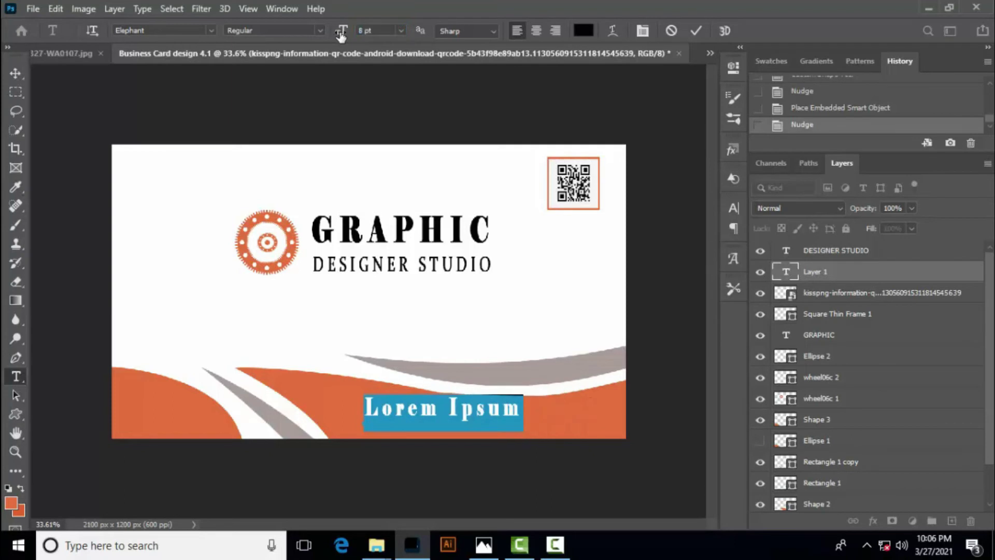
pyautogui.write('www.g')
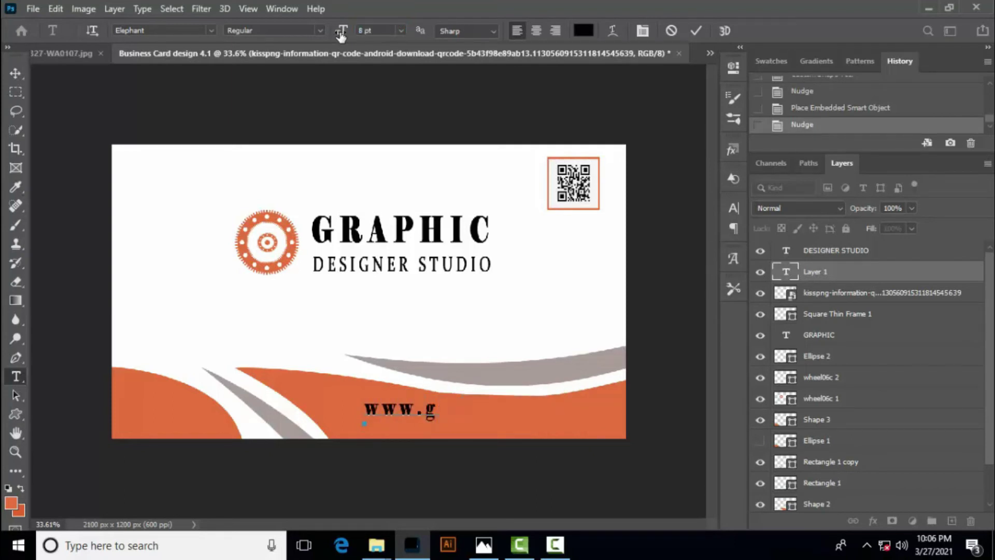
pyautogui.write('taphic')
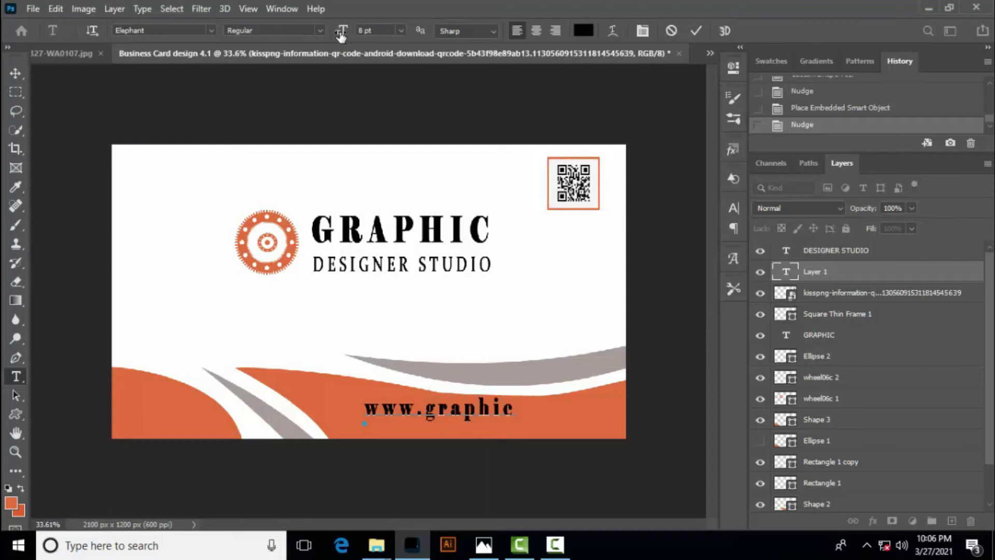
pyautogui.write('designer.com')
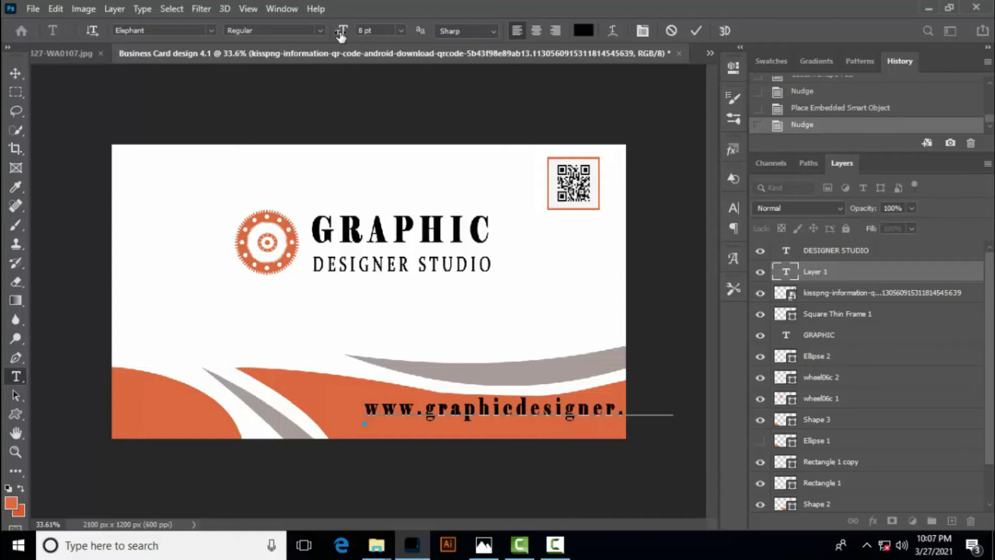
# Step: Set the website address text to 6 pt in the Arial Rounded MT Bold font
pyautogui.moveTo(359, 416); pyautogui.dragTo(739, 415)
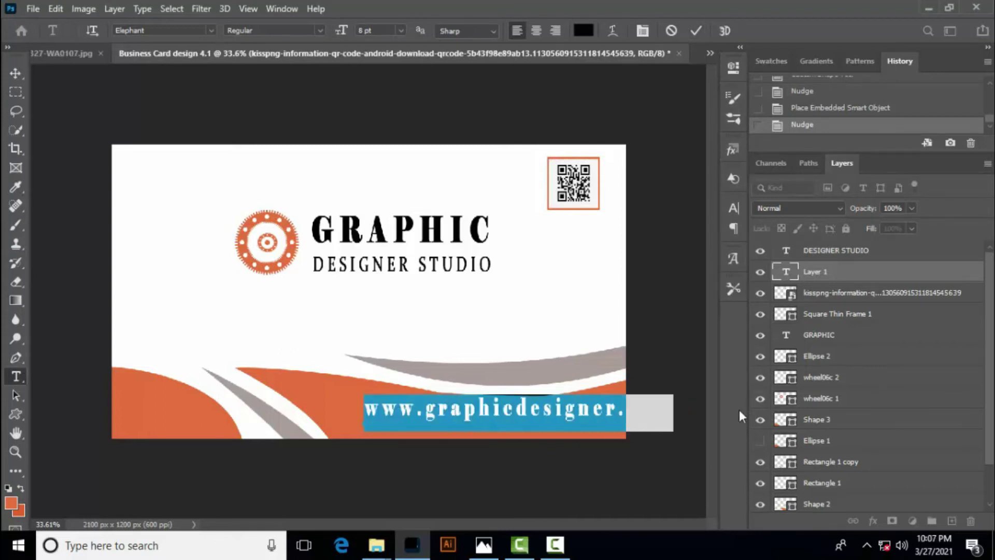
pyautogui.moveTo(345, 35); pyautogui.dragTo(342, 35)
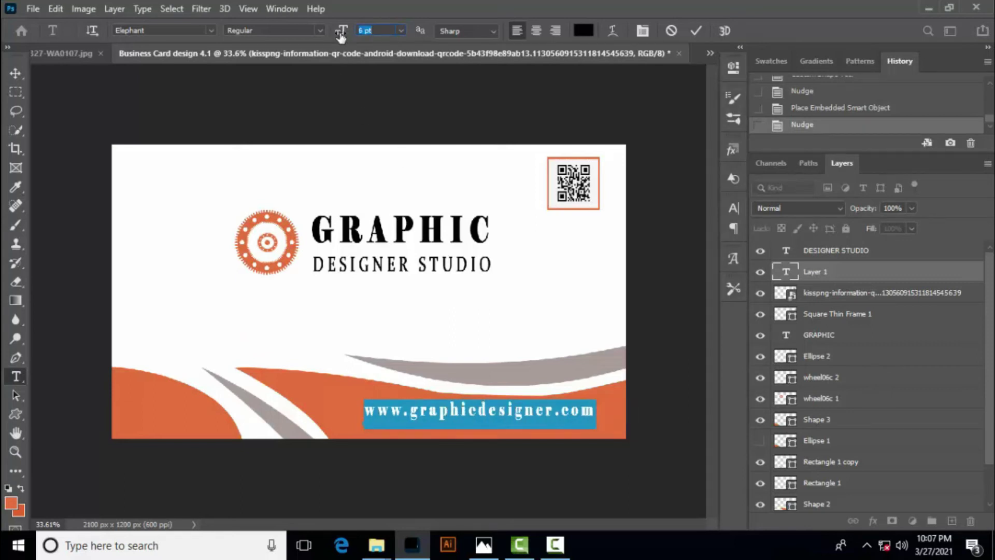
pyautogui.click(734, 208)
pyautogui.click(648, 229)
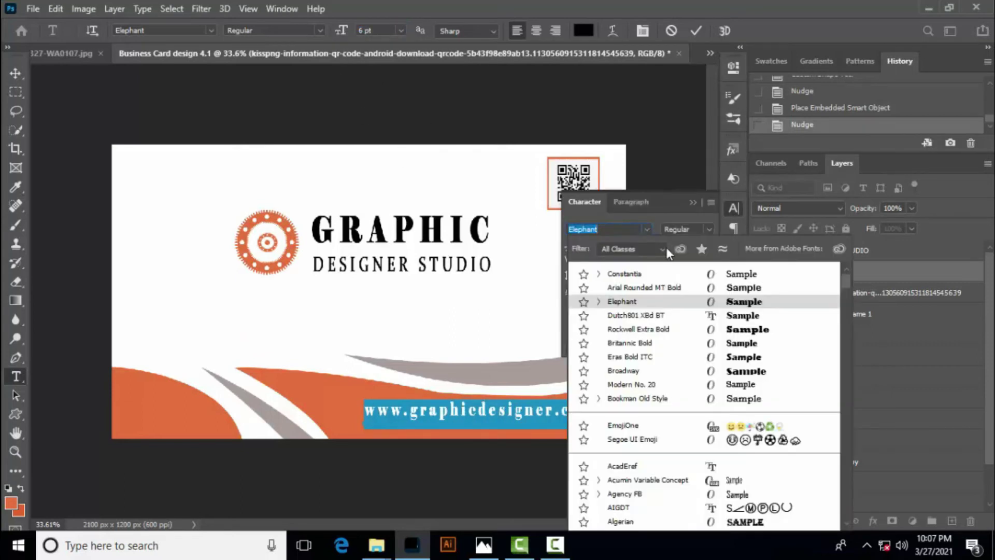
pyautogui.click(742, 288)
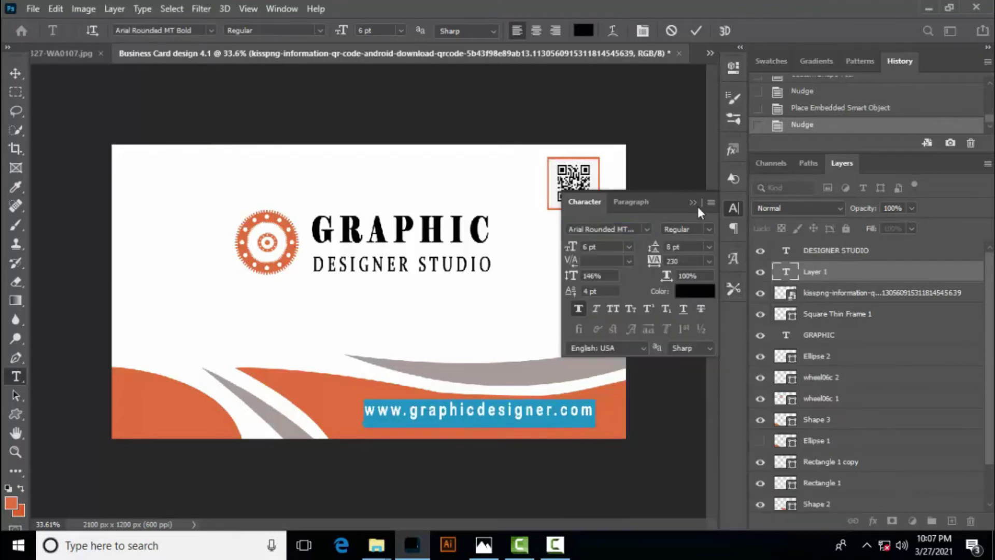
pyautogui.click(734, 208)
pyautogui.press('BackSpace')
pyautogui.write('G')
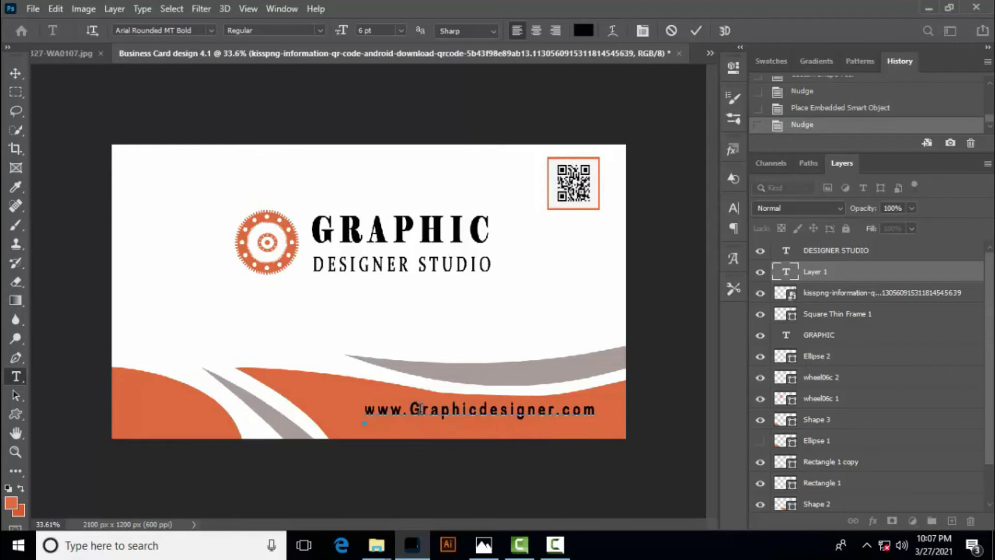
pyautogui.click(697, 31)
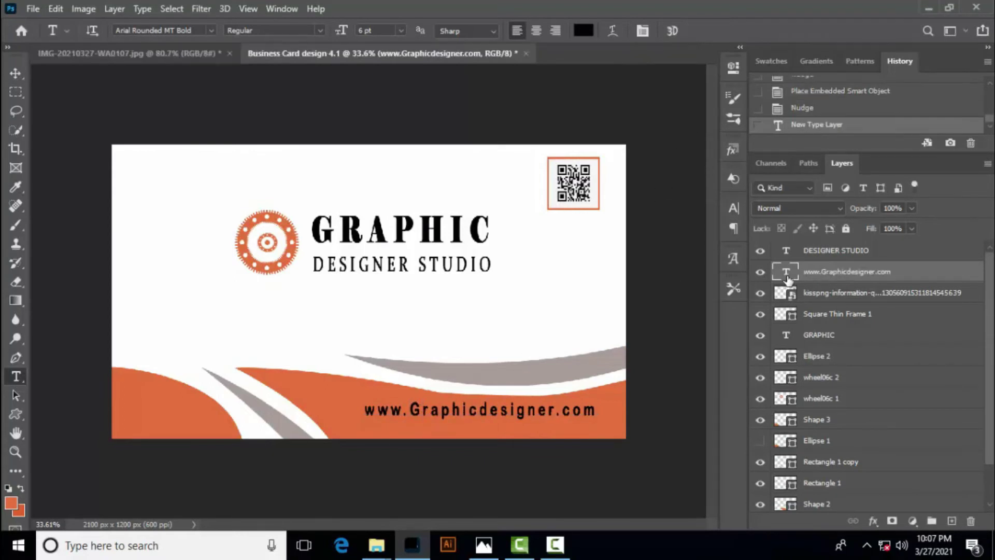
# Step: Set the website address text color to off-white #fbf9f7
pyautogui.click(584, 30)
pyautogui.click(495, 98)
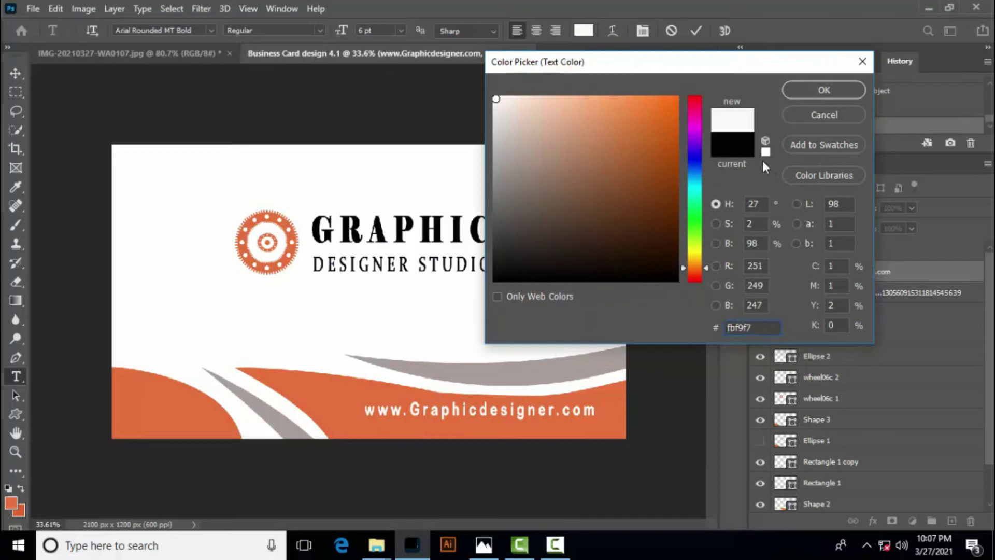
pyautogui.click(825, 91)
pyautogui.hotkey('ctrl', 'Return')
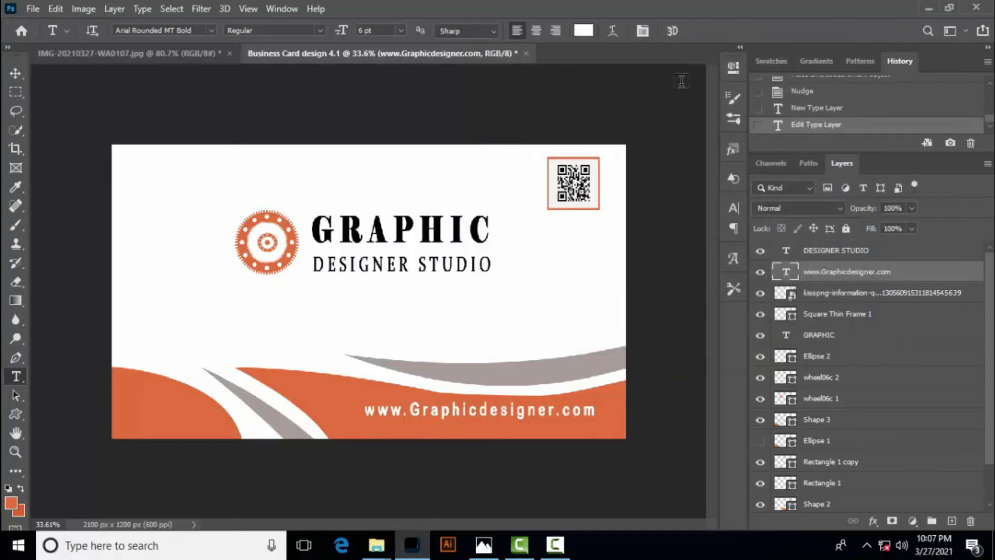
# Step: Nudge the website address down and to the right, toward the card's lower-right corner
pyautogui.press('v')
pyautogui.hotkey('shift', 'Down')
pyautogui.hotkey('shift', 'Down')
pyautogui.hotkey('shift', 'Down')
pyautogui.hotkey('shift', 'Down')
pyautogui.hotkey('shift', 'Down')
pyautogui.hotkey('shift', 'Right')
pyautogui.hotkey('shift', 'Right')
pyautogui.hotkey('shift', 'Right')
pyautogui.hotkey('shift', 'Right')
pyautogui.hotkey('shift', 'Right')
pyautogui.hotkey('shift', 'Right')
pyautogui.hotkey('shift', 'Right')
pyautogui.hotkey('shift', 'Right')
pyautogui.hotkey('shift', 'Right')
pyautogui.hotkey('shift', 'Right')
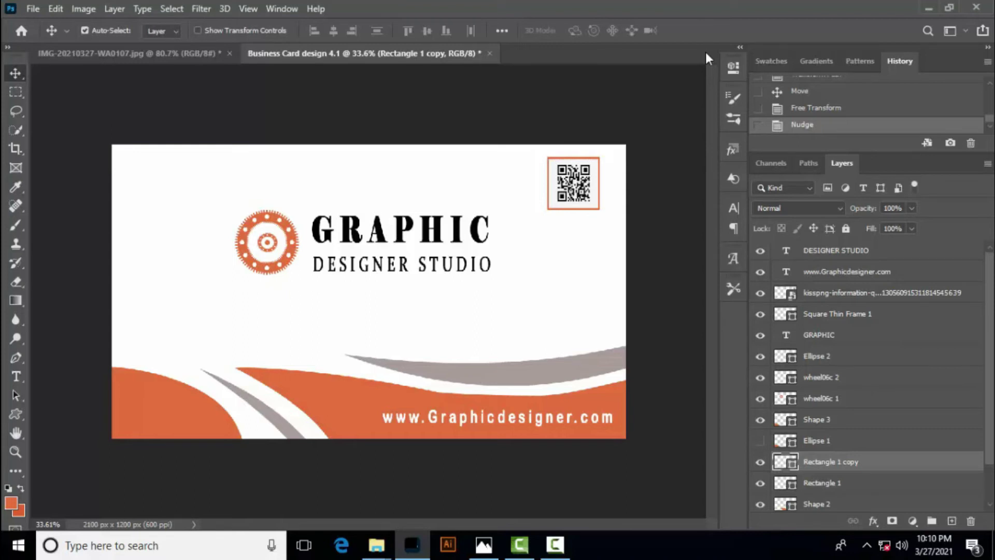
# Step: Add a 10 px inside stroke in #ca611c to the large orange shape behind the website address
pyautogui.click(369, 406)
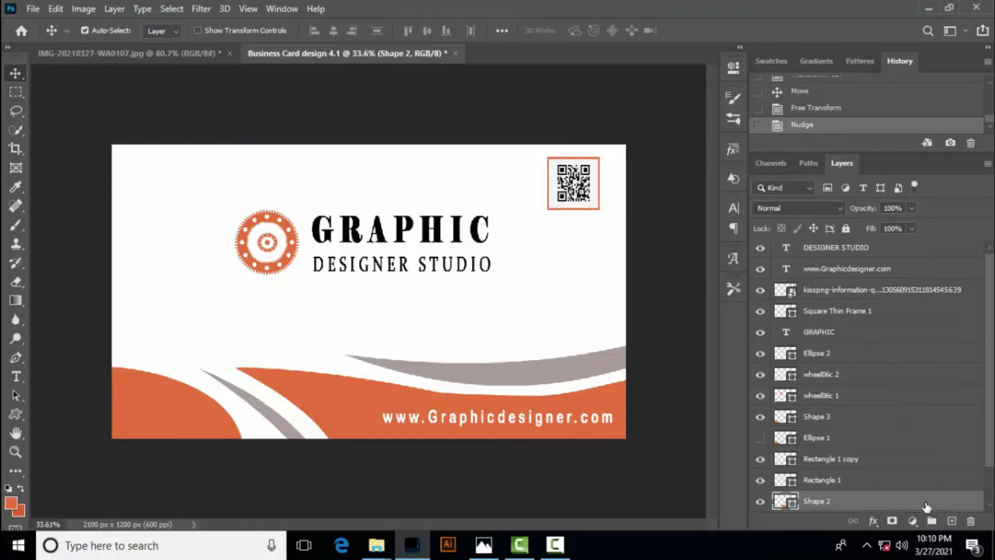
pyautogui.doubleClick(924, 502)
pyautogui.moveTo(563, 58); pyautogui.dragTo(716, 61)
pyautogui.click(589, 181)
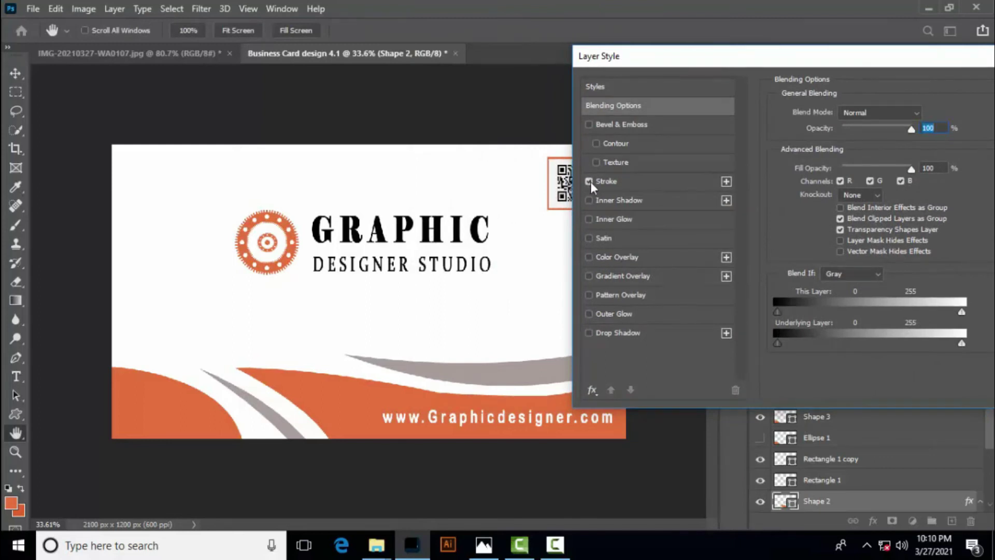
pyautogui.click(676, 181)
pyautogui.click(810, 217)
pyautogui.click(670, 150)
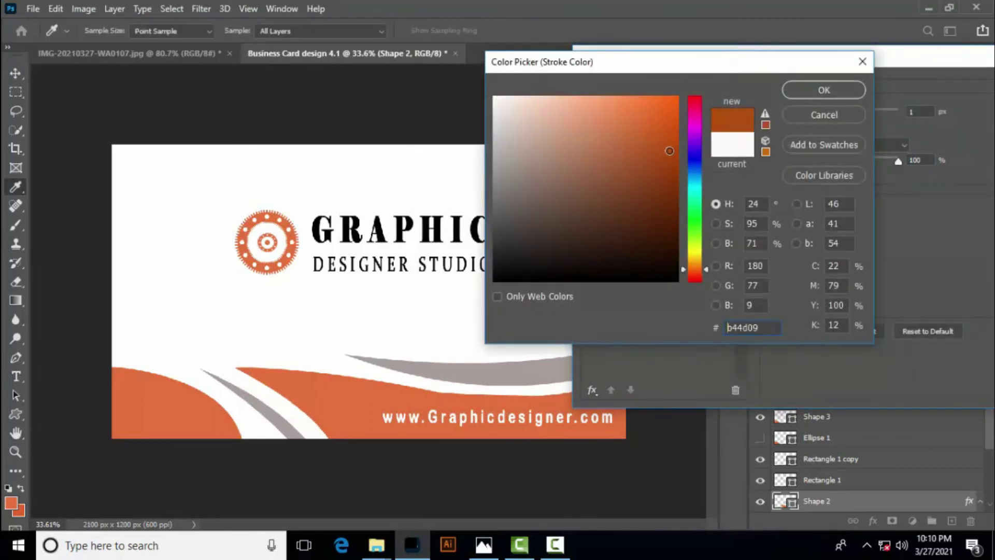
pyautogui.moveTo(671, 140); pyautogui.dragTo(654, 135)
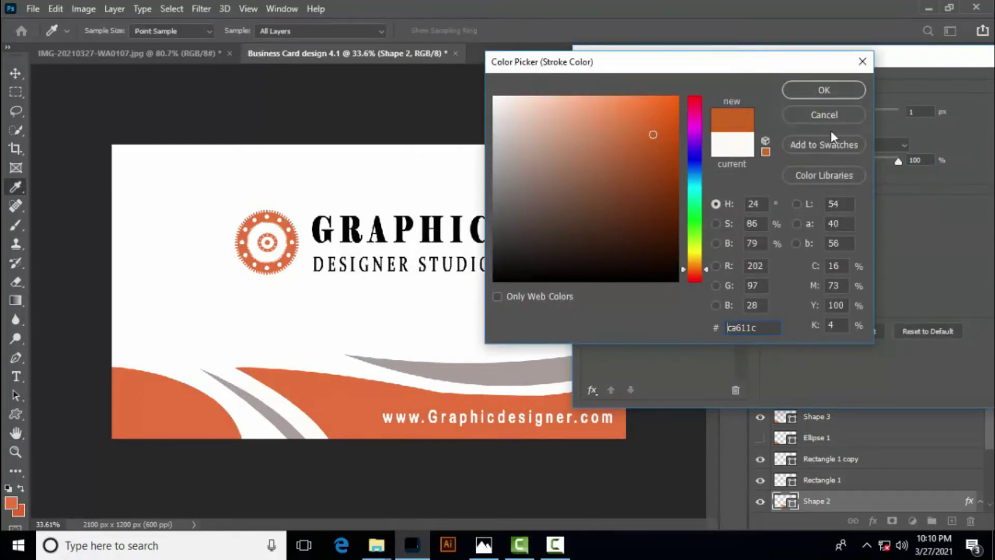
pyautogui.press('Return')
pyautogui.moveTo(829, 114); pyautogui.dragTo(836, 113)
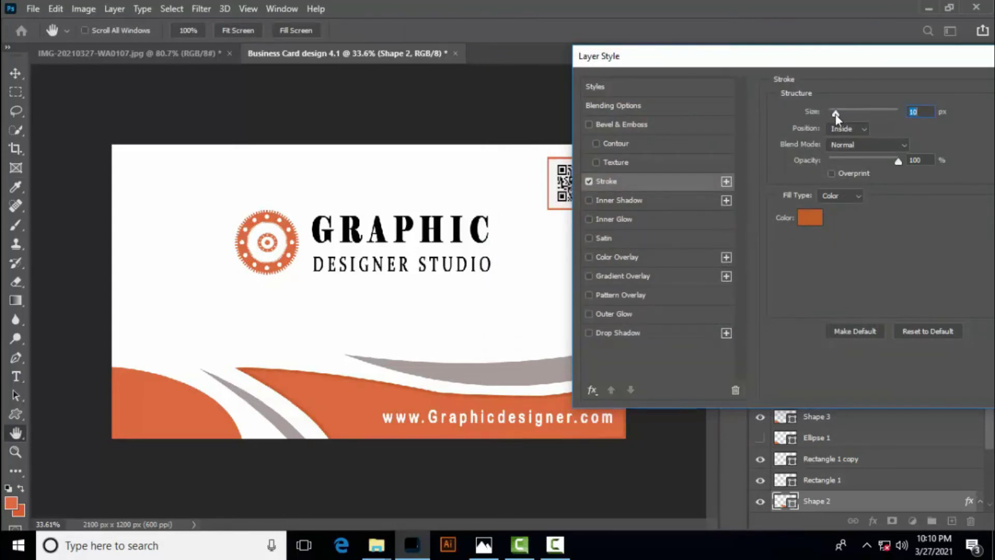
pyautogui.moveTo(937, 63); pyautogui.dragTo(803, 58)
pyautogui.click(931, 88)
# Step: Apply the same orange stroke to the orange shape in the card's lower-left corner
pyautogui.click(205, 428)
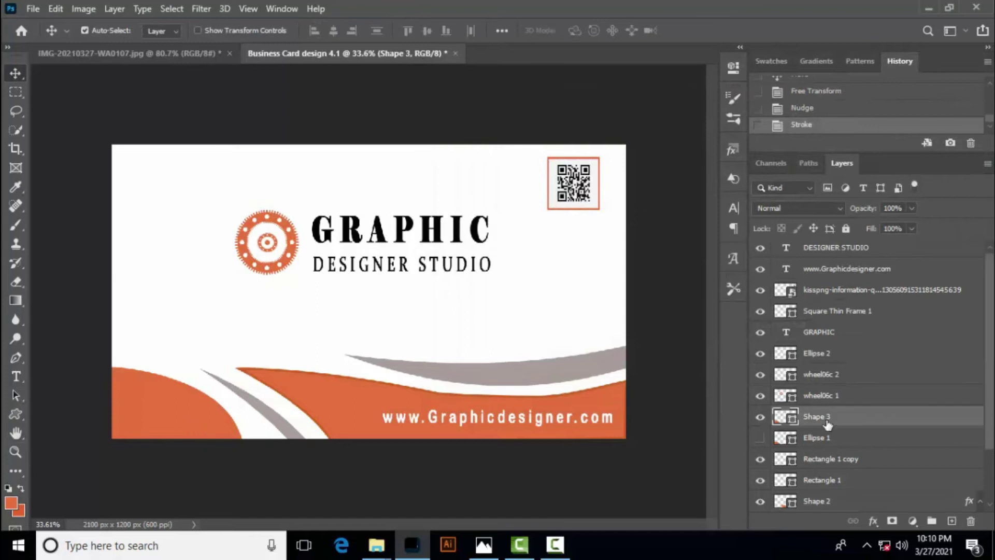
pyautogui.doubleClick(931, 416)
pyautogui.click(435, 179)
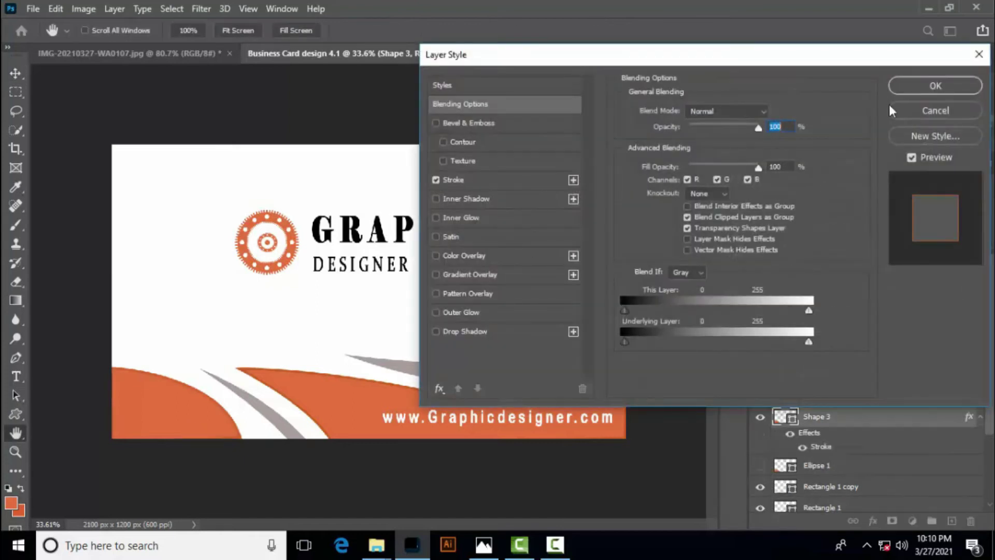
pyautogui.click(928, 86)
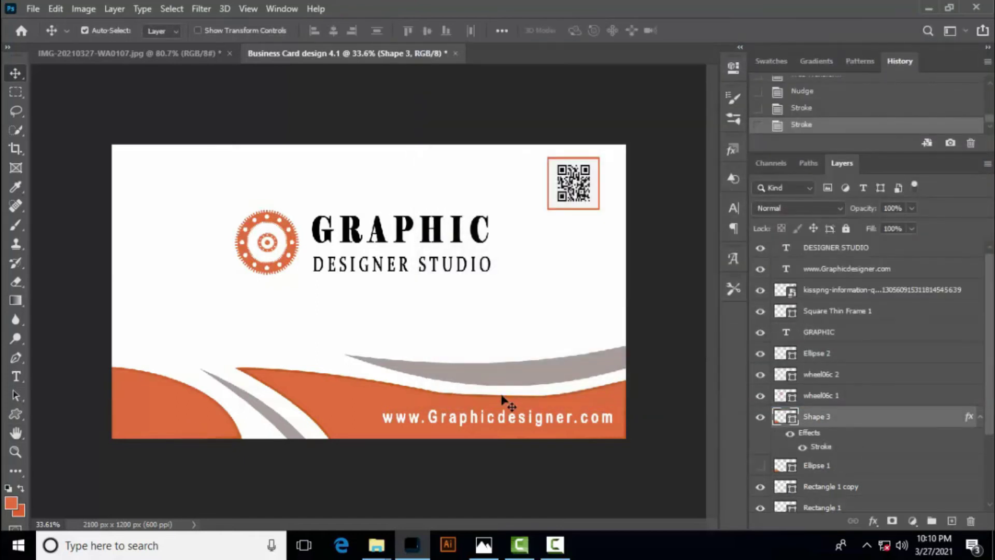
# Step: Add a gray stroke to the large gray curve above the website address
pyautogui.click(502, 384)
pyautogui.doubleClick(902, 507)
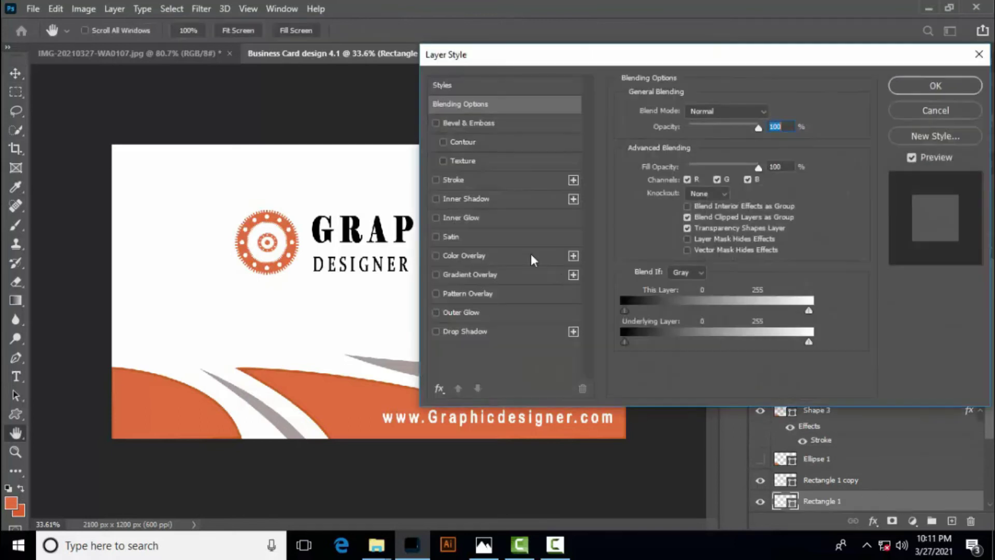
pyautogui.click(437, 181)
pyautogui.click(669, 220)
pyautogui.click(520, 169)
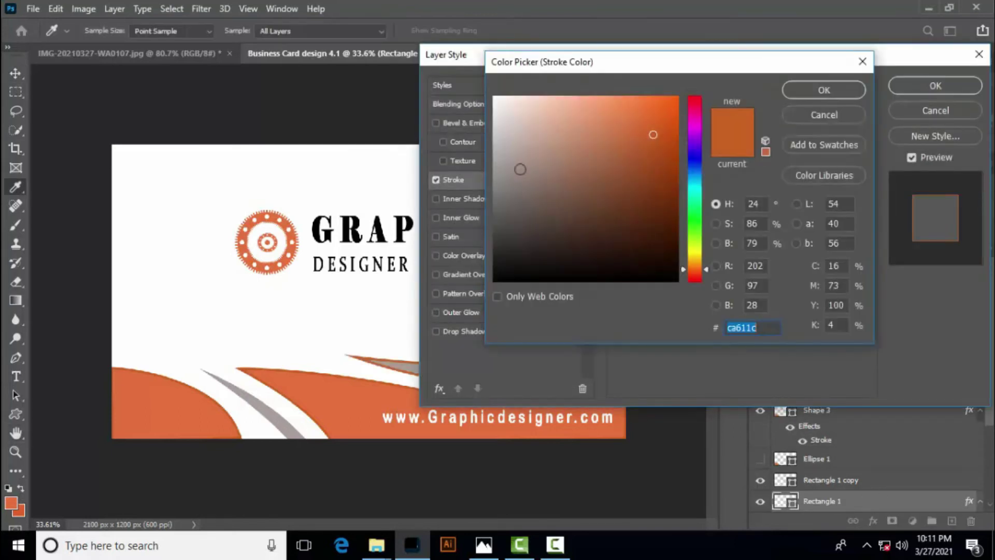
pyautogui.click(825, 92)
pyautogui.click(934, 86)
# Step: Apply the same gray stroke to the narrow gray curve between the two orange shapes
pyautogui.click(290, 433)
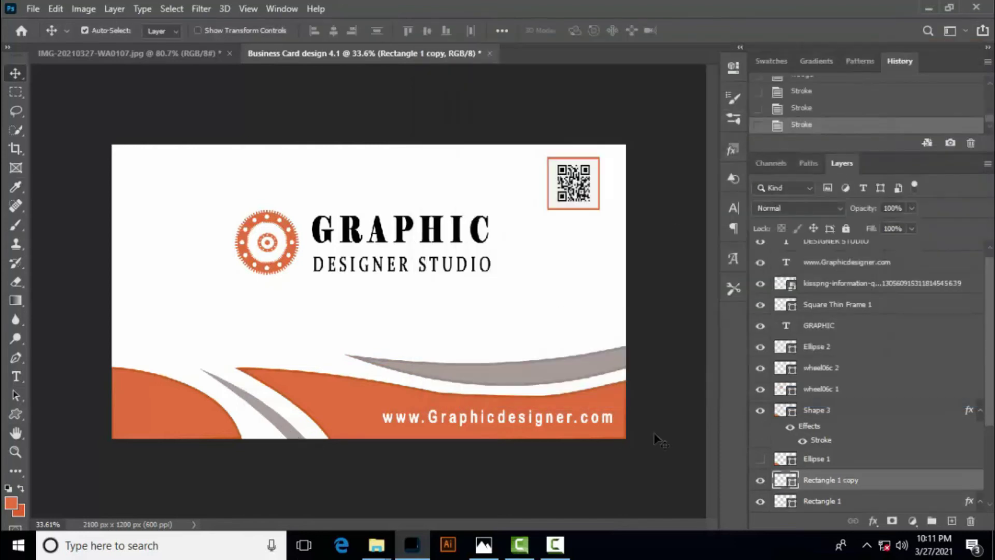
pyautogui.doubleClick(914, 483)
pyautogui.click(436, 180)
pyautogui.click(926, 89)
# Step: Create a new 3.5 x 2 inch, 600 ppi RGB document with a white background, named Business card design 4.2 sade
pyautogui.click(32, 9)
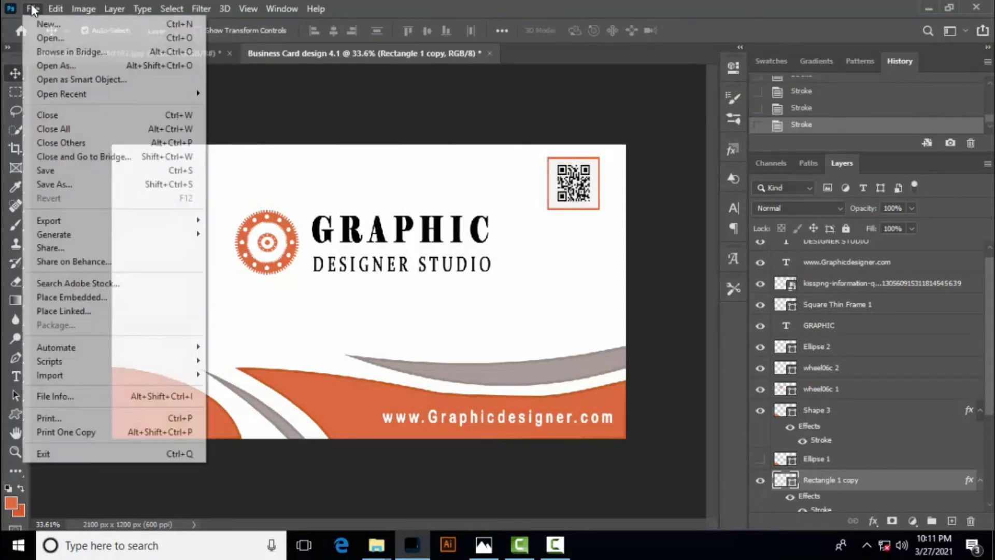
pyautogui.click(144, 26)
pyautogui.click(694, 105)
pyautogui.press('BackSpace')
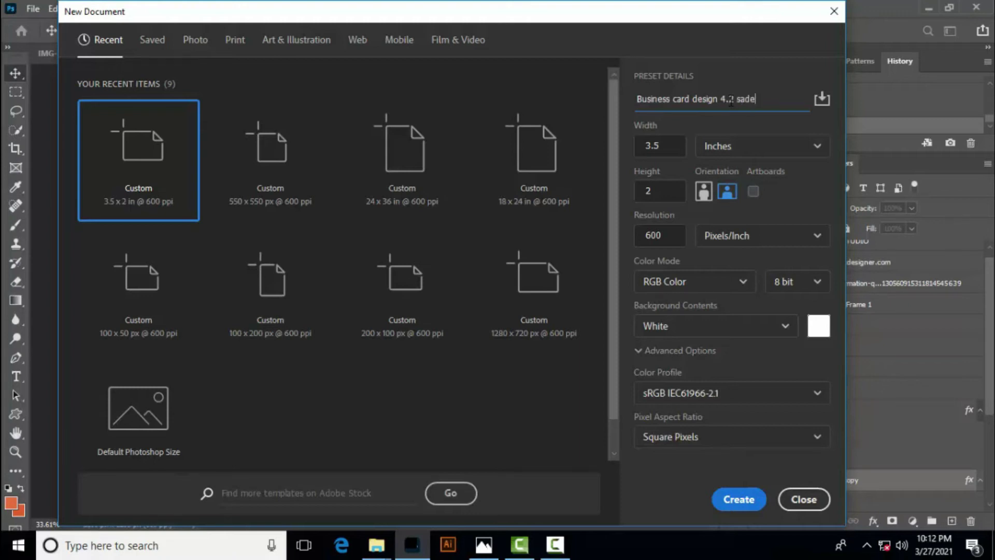
pyautogui.moveTo(756, 98); pyautogui.dragTo(642, 99)
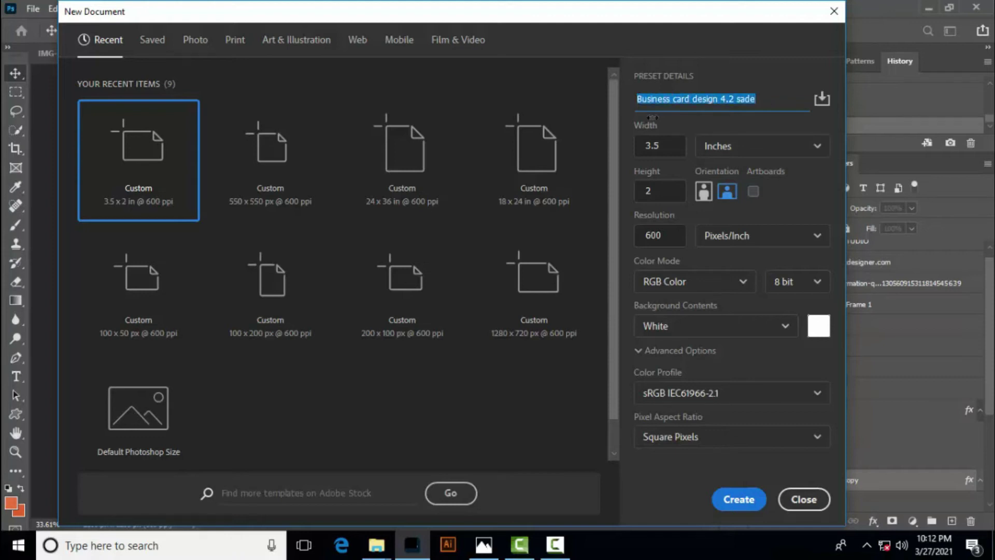
pyautogui.click(768, 106)
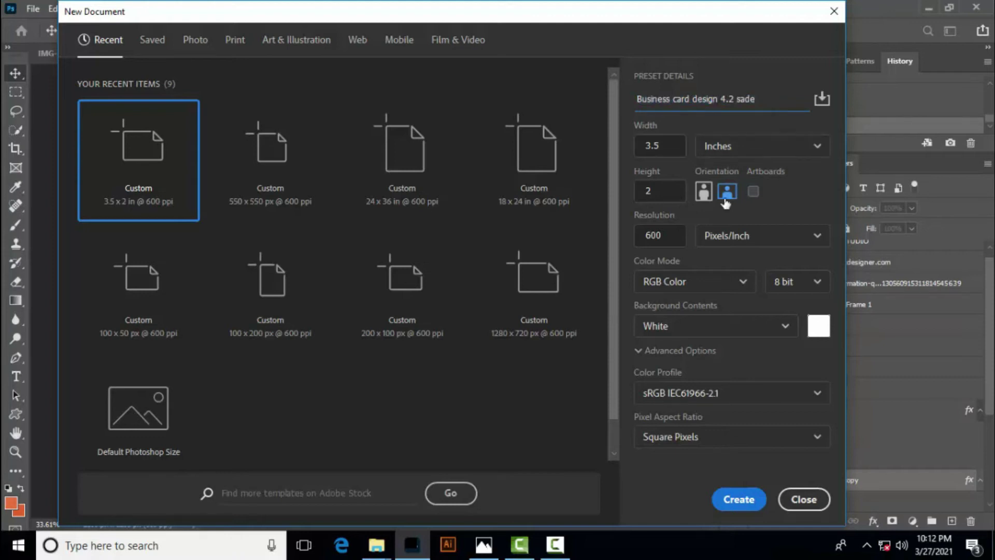
pyautogui.click(739, 499)
# Step: Draw an orange rectangle over roughly the right two thirds of the card and fit it to the card's full height
pyautogui.click(16, 414)
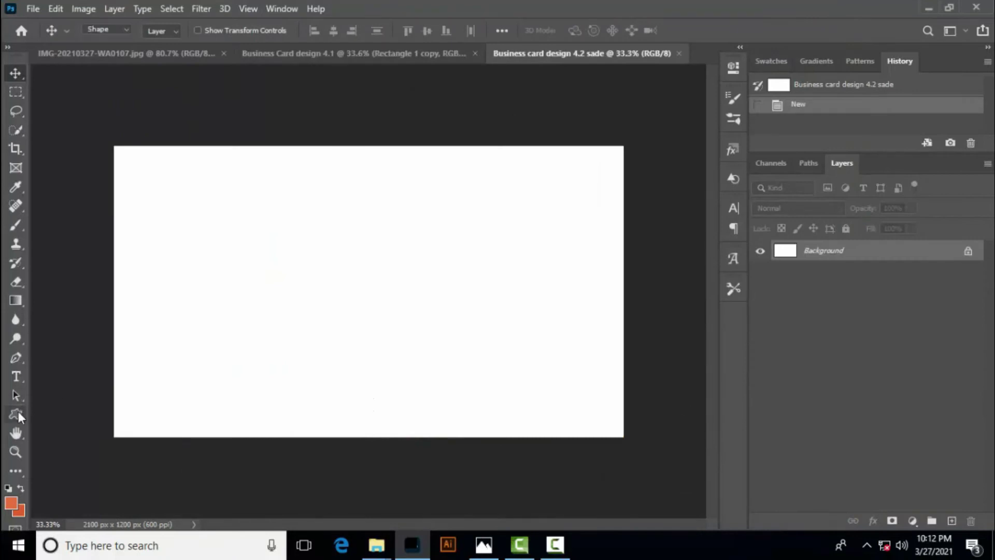
pyautogui.moveTo(296, 147); pyautogui.dragTo(625, 437)
pyautogui.click(25, 79)
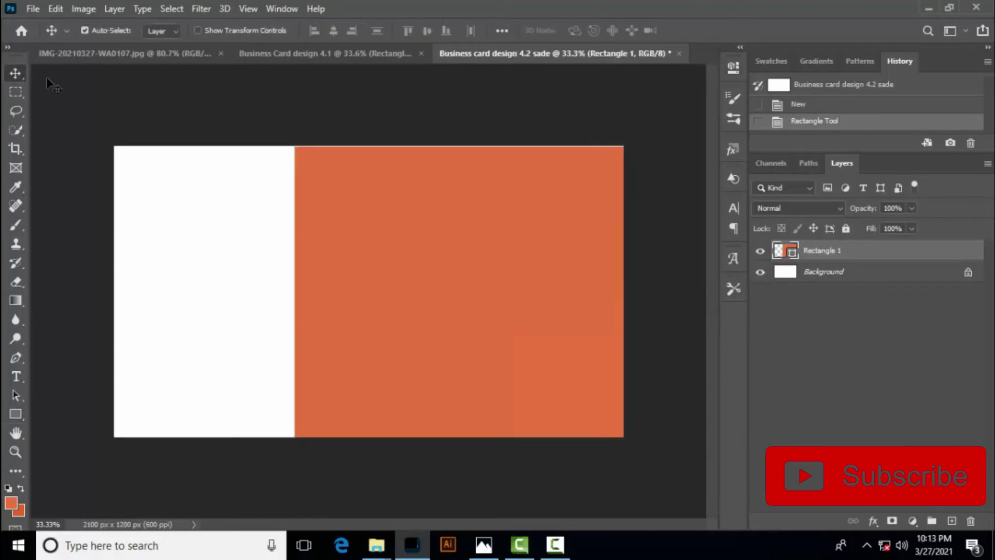
pyautogui.press('Down')
pyautogui.hotkey('ctrl', 't')
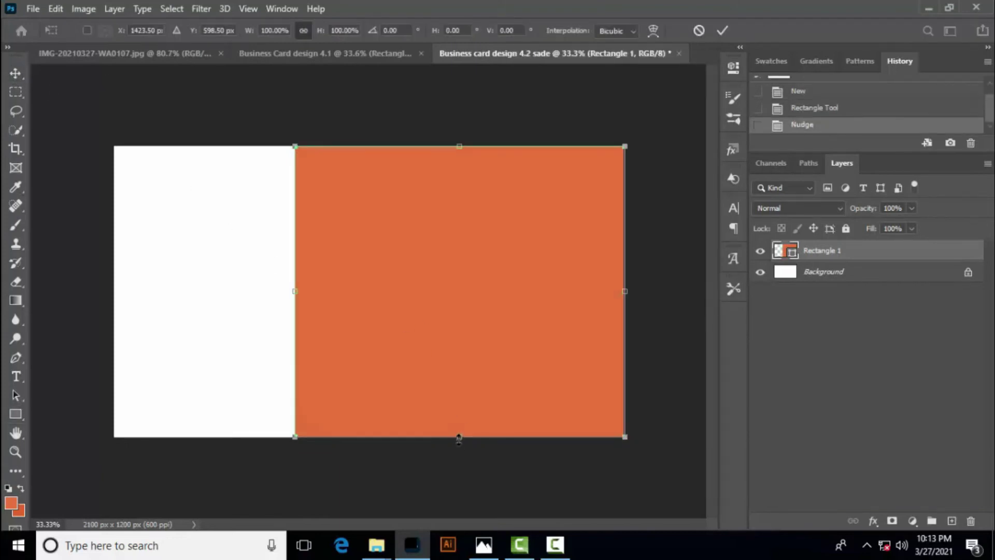
pyautogui.moveTo(459, 438); pyautogui.dragTo(459, 440)
# Step: Warp the orange rectangle so its left edge curves inward toward the card's center
pyautogui.rightClick(454, 235)
pyautogui.click(482, 334)
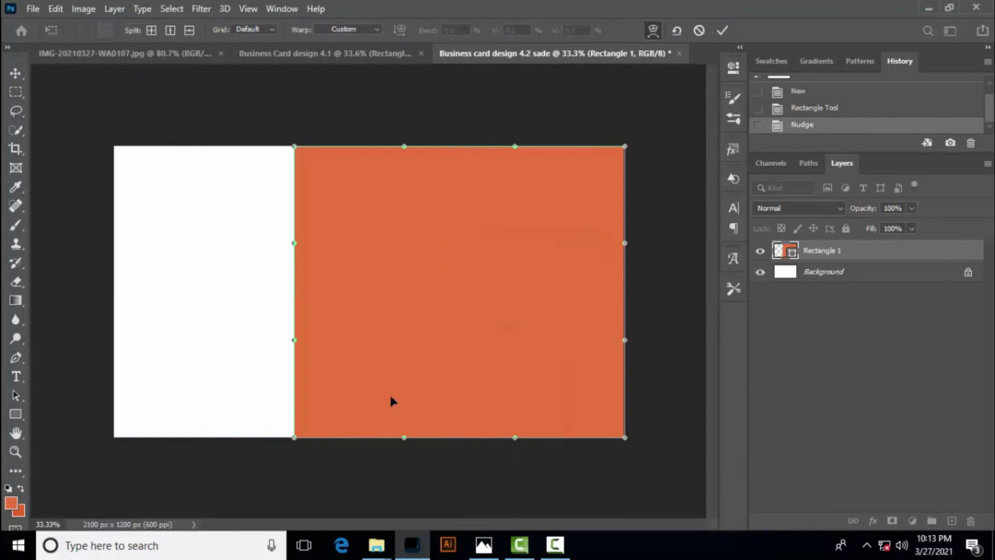
pyautogui.moveTo(298, 149); pyautogui.dragTo(418, 238)
pyautogui.moveTo(283, 342); pyautogui.dragTo(357, 357)
pyautogui.moveTo(414, 244); pyautogui.dragTo(407, 247)
pyautogui.click(723, 31)
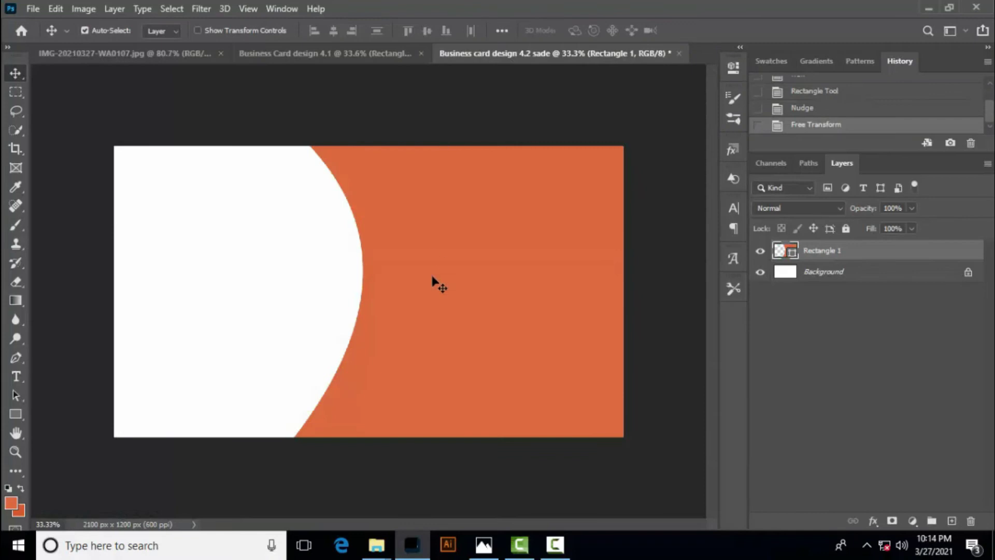
# Step: Duplicate the curved orange shape and recolor the lower original a darker orange
pyautogui.hotkey('ctrl', 'j')
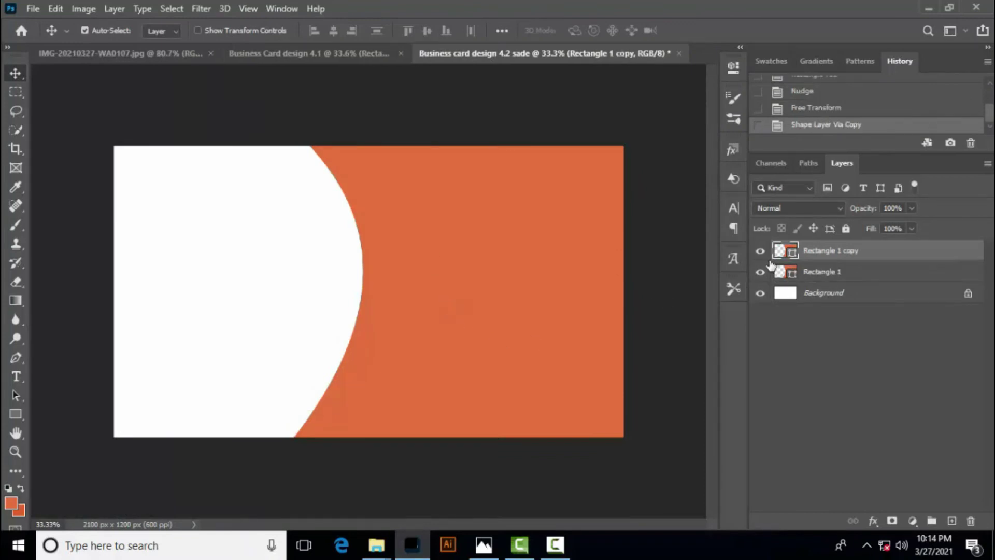
pyautogui.doubleClick(791, 254)
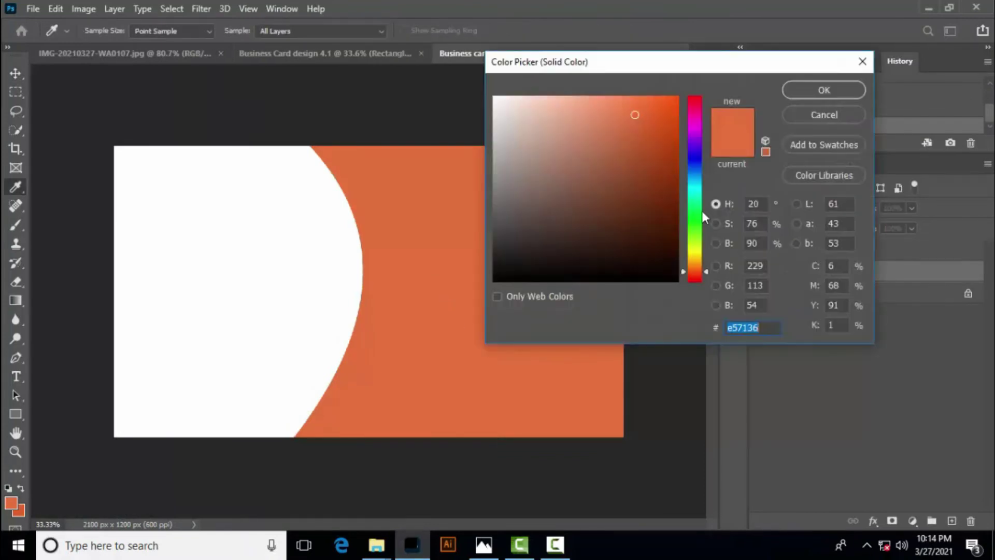
pyautogui.press('Return')
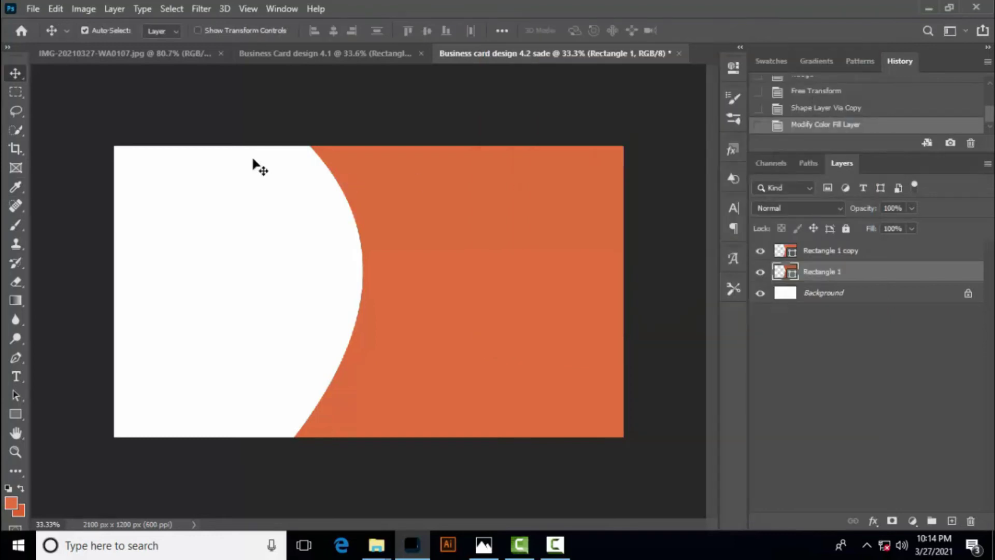
# Step: Nudge the darker shape left so it forms a thin band along the orange curve
pyautogui.hotkey('shift', 'Left')
pyautogui.hotkey('shift', 'Left')
pyautogui.hotkey('shift', 'Left')
pyautogui.hotkey('shift', 'Left')
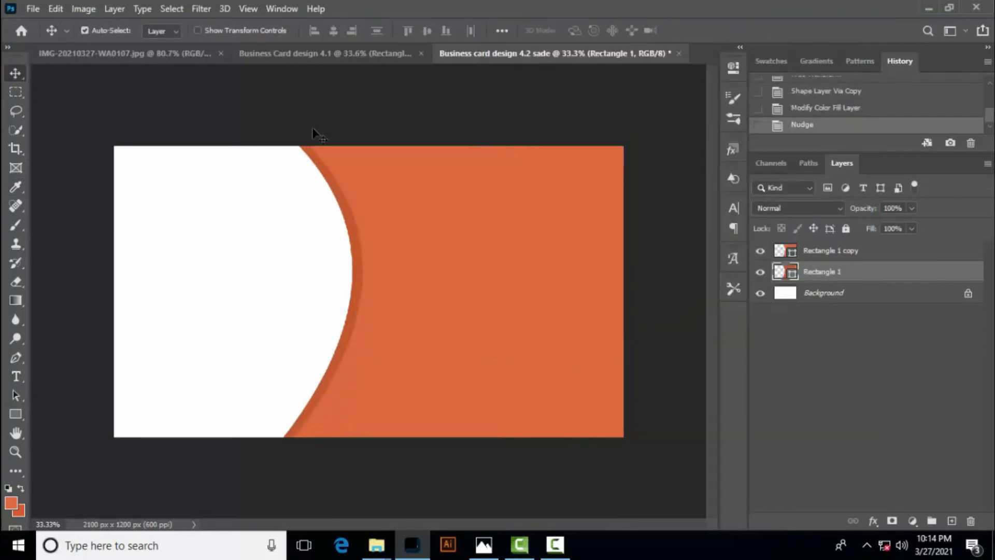
# Step: Nudge the lighter orange copy to the right to widen the dark band
pyautogui.click(417, 283)
pyautogui.hotkey('shift', 'Right')
pyautogui.hotkey('shift', 'Right')
pyautogui.hotkey('shift', 'Right')
pyautogui.hotkey('shift', 'Right')
pyautogui.hotkey('shift', 'Right')
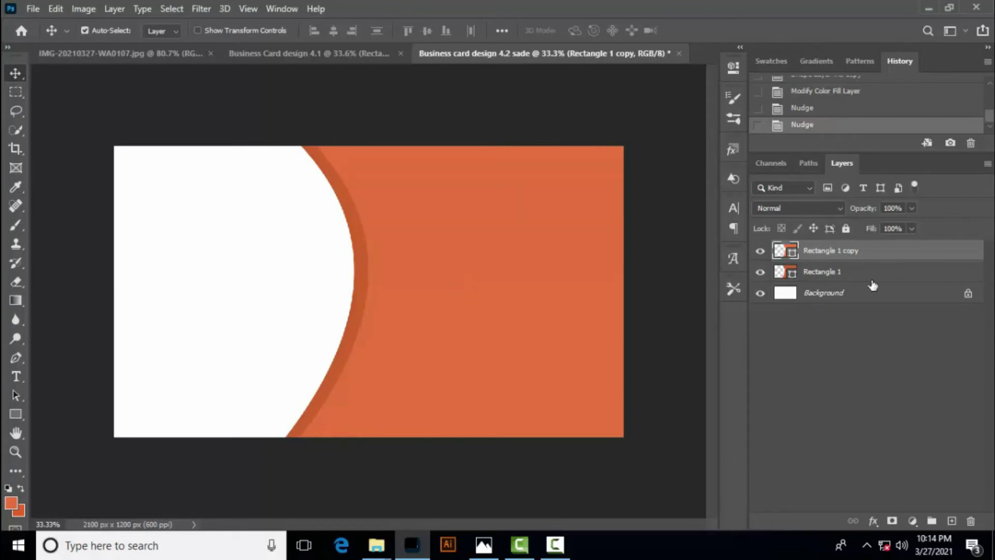
# Step: Nudge the darker shape slightly to the right to narrow the band along the curve
pyautogui.click(606, 303)
pyautogui.hotkey('shift', 'Right')
pyautogui.hotkey('shift', 'Right')
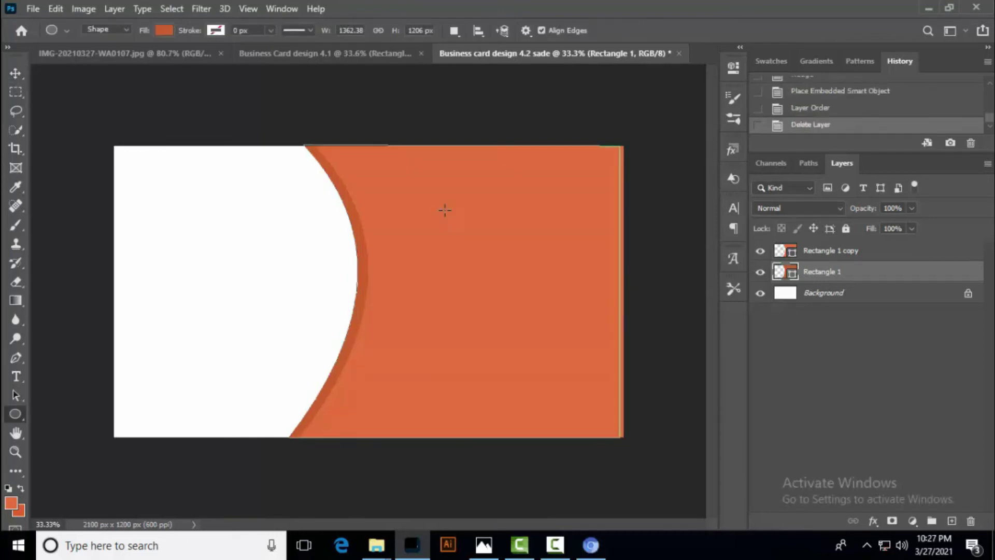
# Step: Draw a 297 px white-filled circle on the orange area and place its layer above the orange shapes
pyautogui.moveTo(449, 201); pyautogui.dragTo(520, 273)
pyautogui.click(527, 177)
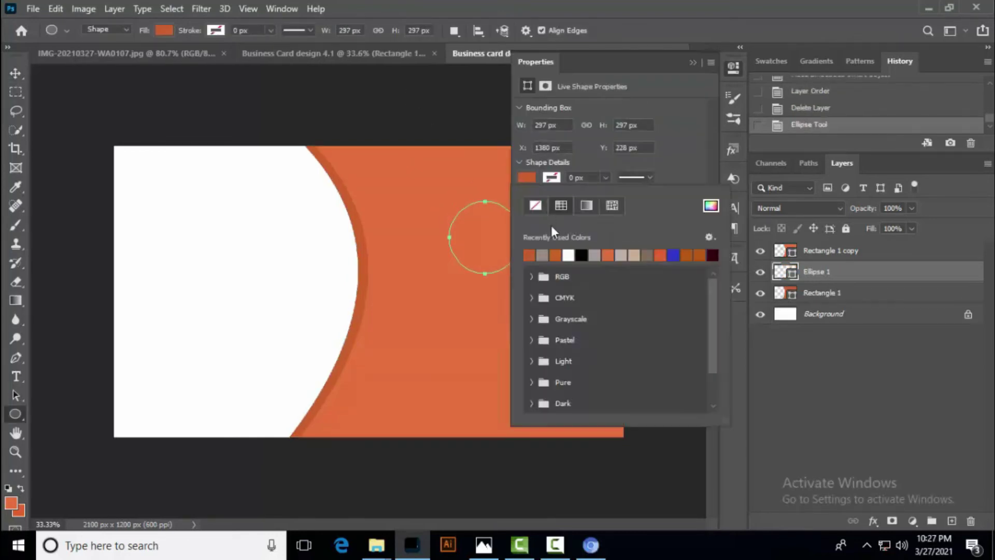
pyautogui.click(568, 254)
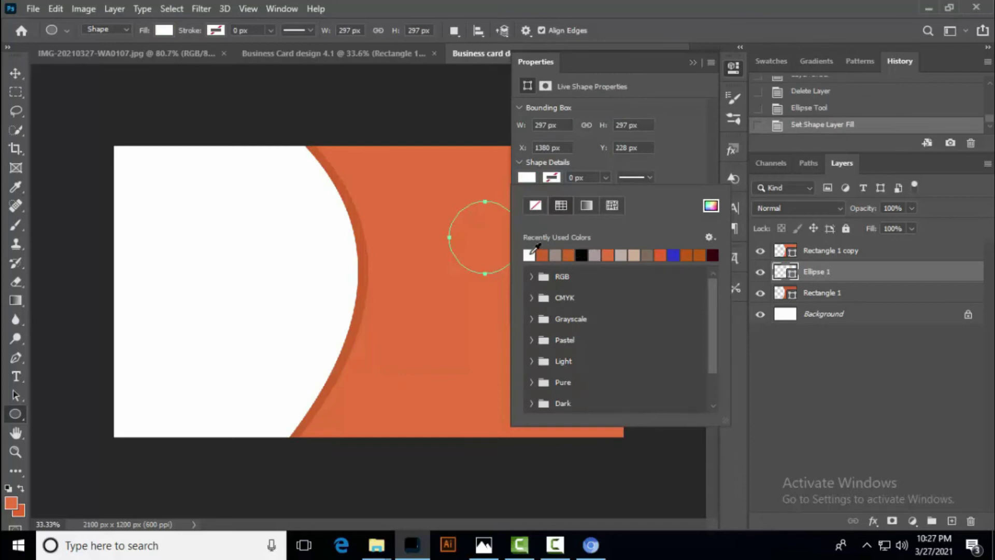
pyautogui.click(582, 254)
pyautogui.click(542, 254)
pyautogui.click(551, 106)
pyautogui.click(16, 73)
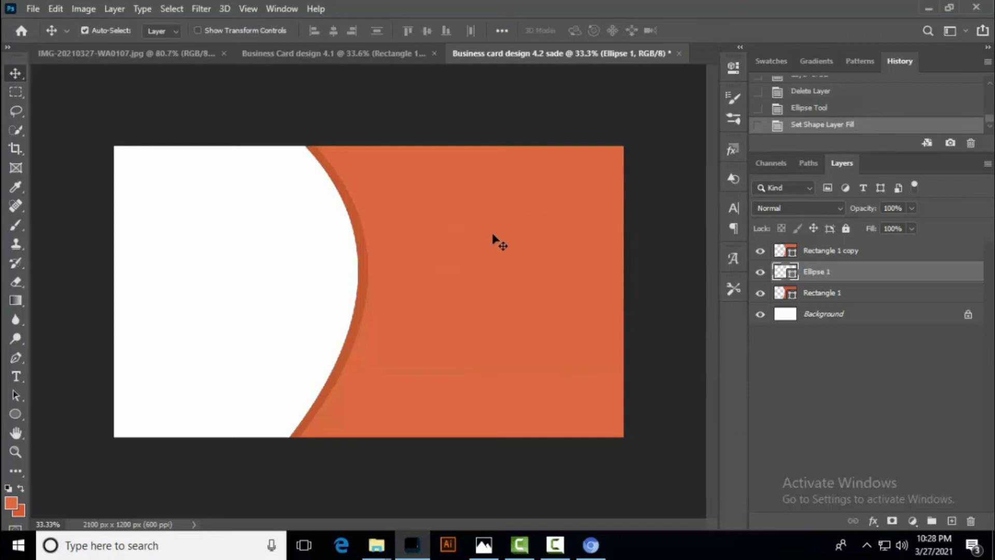
pyautogui.moveTo(854, 275); pyautogui.dragTo(856, 248)
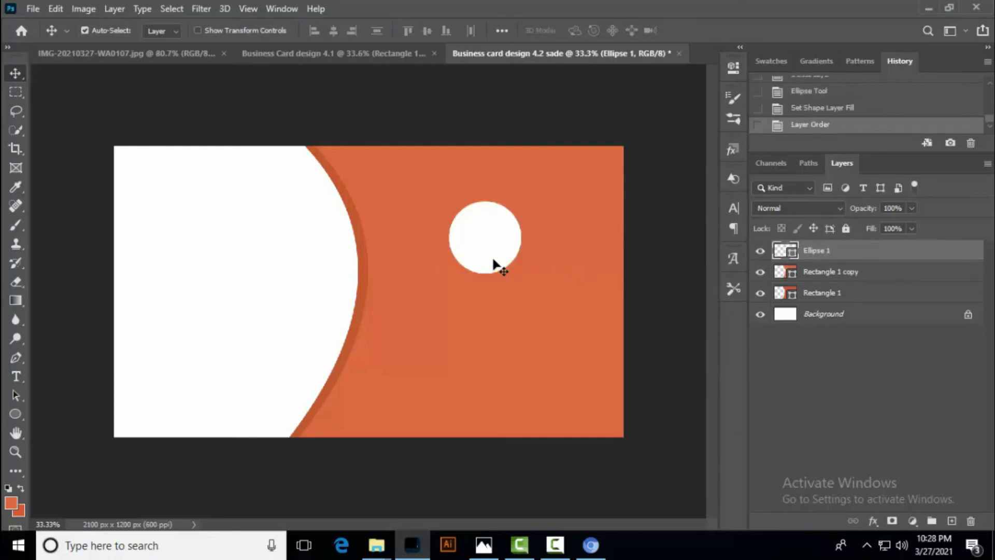
# Step: Enlarge the white circle on the orange area slightly with Free Transform
pyautogui.hotkey('ctrl', 't')
pyautogui.moveTo(522, 203); pyautogui.dragTo(529, 195)
pyautogui.click(723, 30)
# Step: Place the beautiful portrait image into the card as an embedded object, scaled down and positioned over the white circle
pyautogui.moveTo(376, 544)
pyautogui.click(296, 469)
pyautogui.moveTo(237, 329); pyautogui.dragTo(443, 264)
pyautogui.moveTo(465, 148); pyautogui.dragTo(378, 288)
pyautogui.moveTo(324, 341); pyautogui.dragTo(481, 242)
pyautogui.moveTo(537, 195); pyautogui.dragTo(498, 220)
pyautogui.click(699, 30)
pyautogui.press('Down')
pyautogui.press('Right')
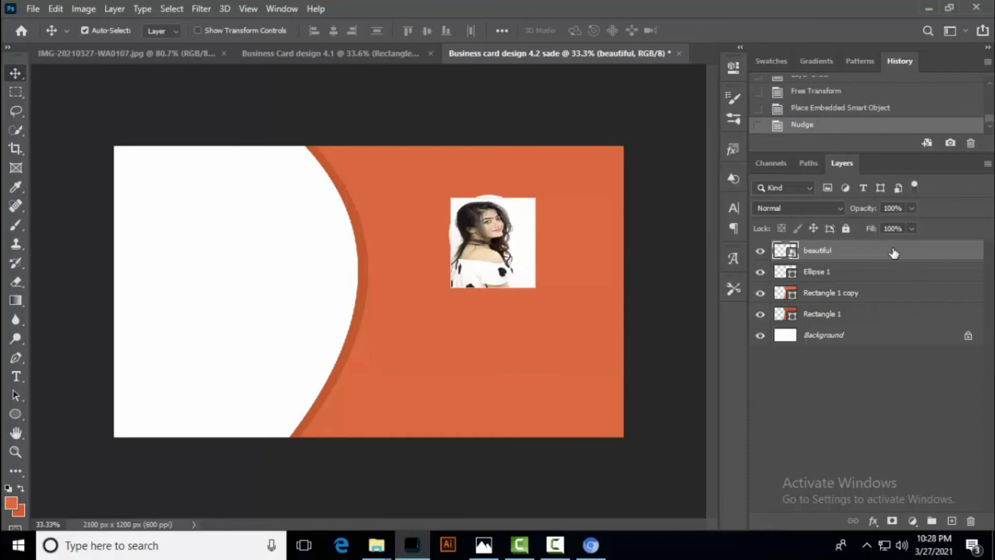
pyautogui.rightClick(875, 258)
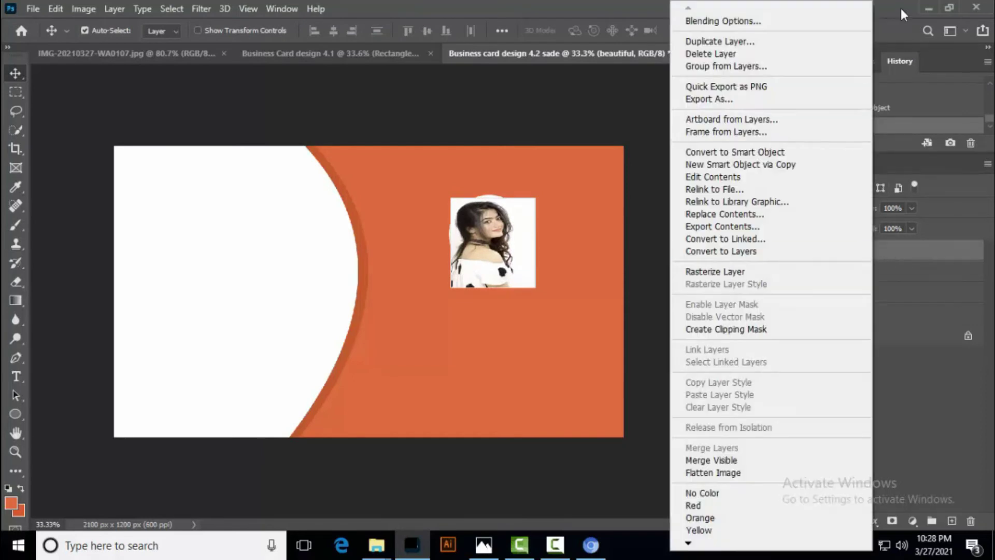
pyautogui.click(891, 294)
pyautogui.rightClick(864, 274)
pyautogui.click(802, 292)
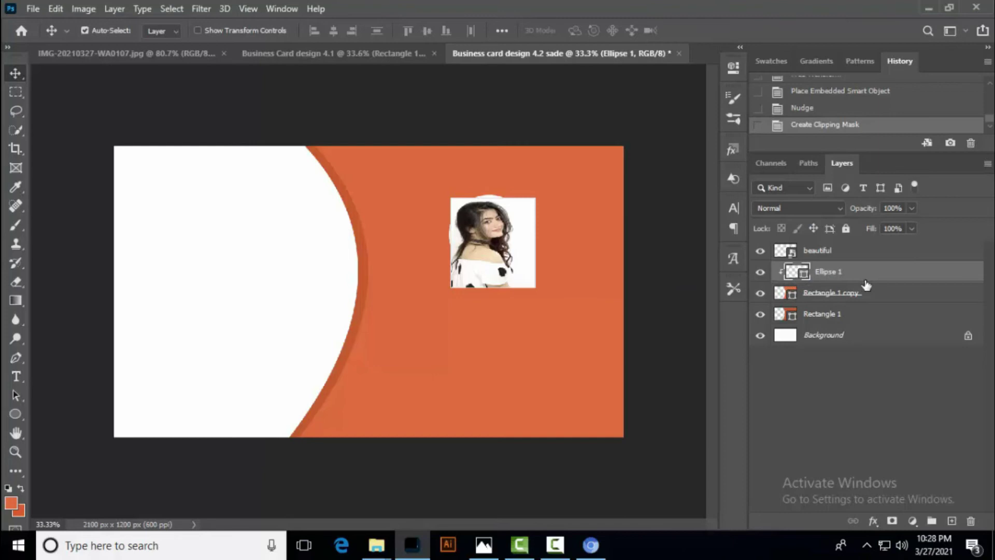
pyautogui.hotkey('ctrl', 'z')
# Step: Clip the portrait layer to the circle beneath it and nudge the photo right within the circle
pyautogui.rightClick(879, 253)
pyautogui.click(776, 328)
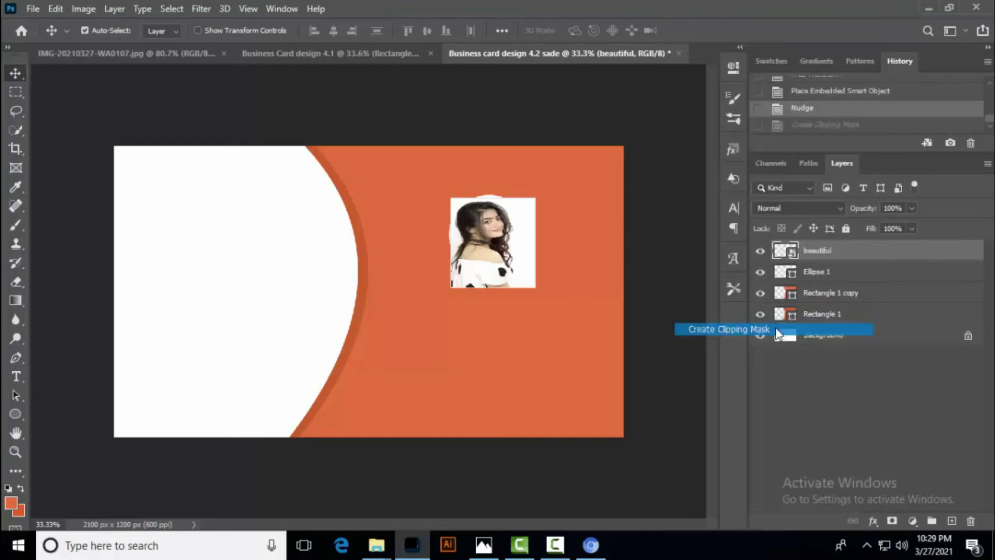
pyautogui.press('Right')
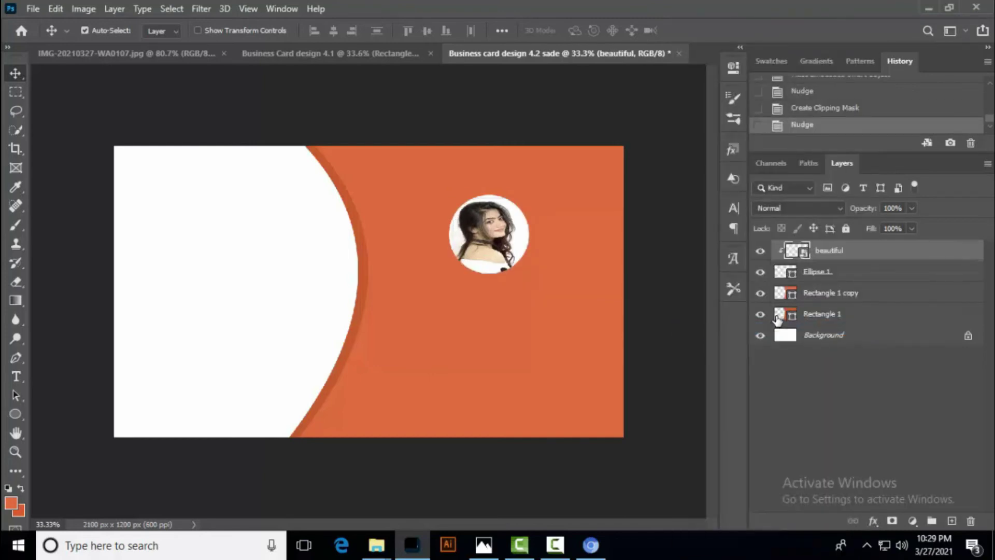
# Step: Add a 10 px inside stroke in black (000000) to the circle layer around the portrait
pyautogui.doubleClick(907, 273)
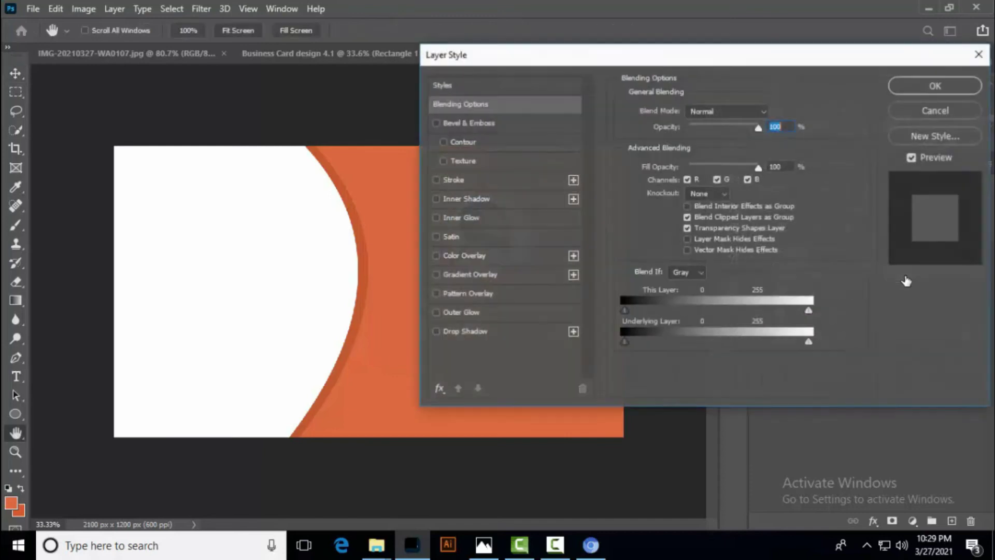
pyautogui.click(621, 173)
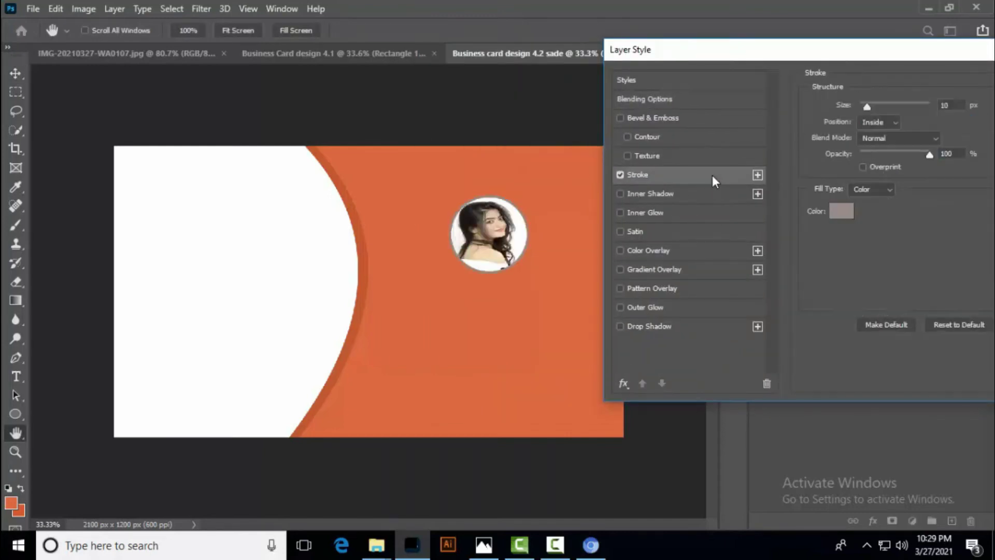
pyautogui.click(846, 215)
pyautogui.write('000000')
pyautogui.moveTo(690, 67); pyautogui.dragTo(805, 64)
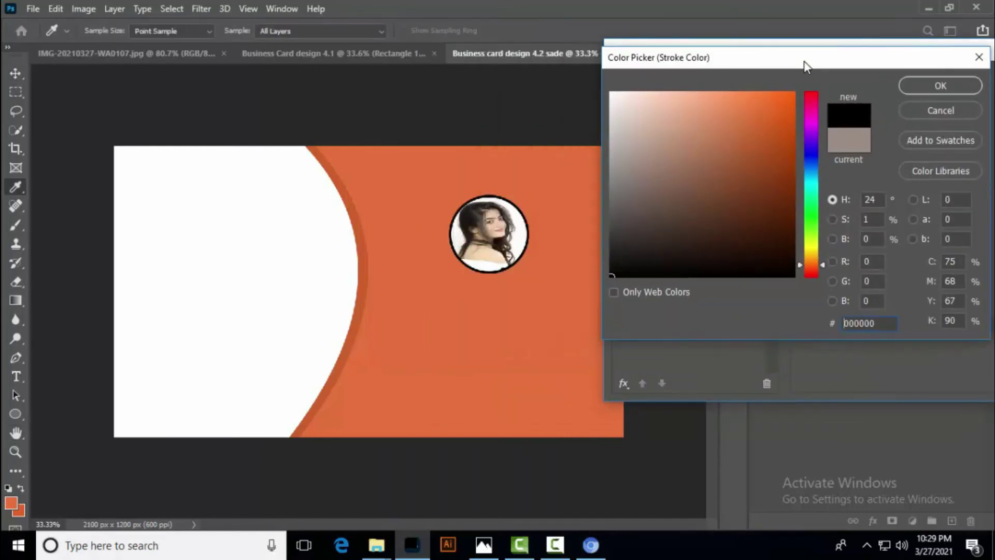
pyautogui.click(942, 87)
pyautogui.press('Return')
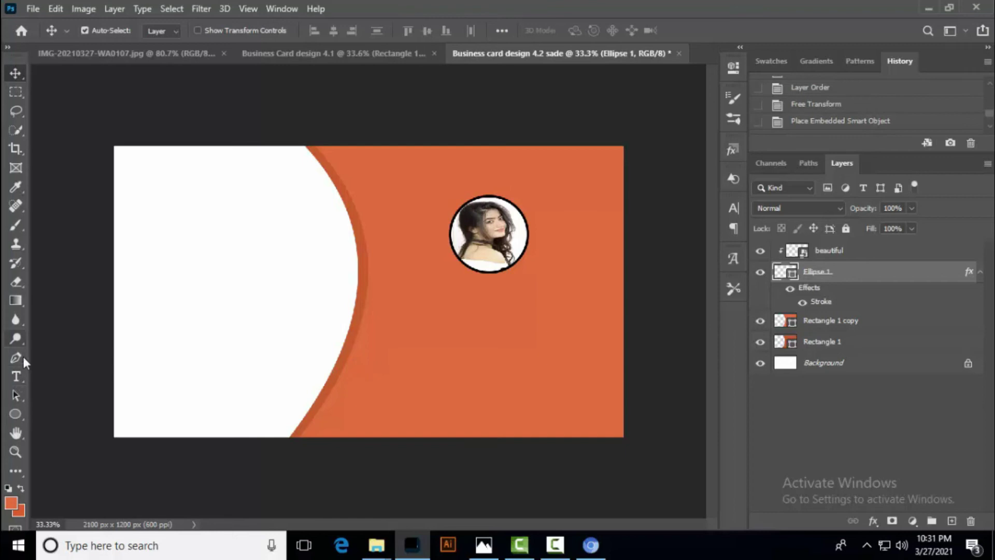
# Step: Draw an upright rectangle about 108 x 783 px on the white area and give it a grey-brown fill
pyautogui.rightClick(22, 410)
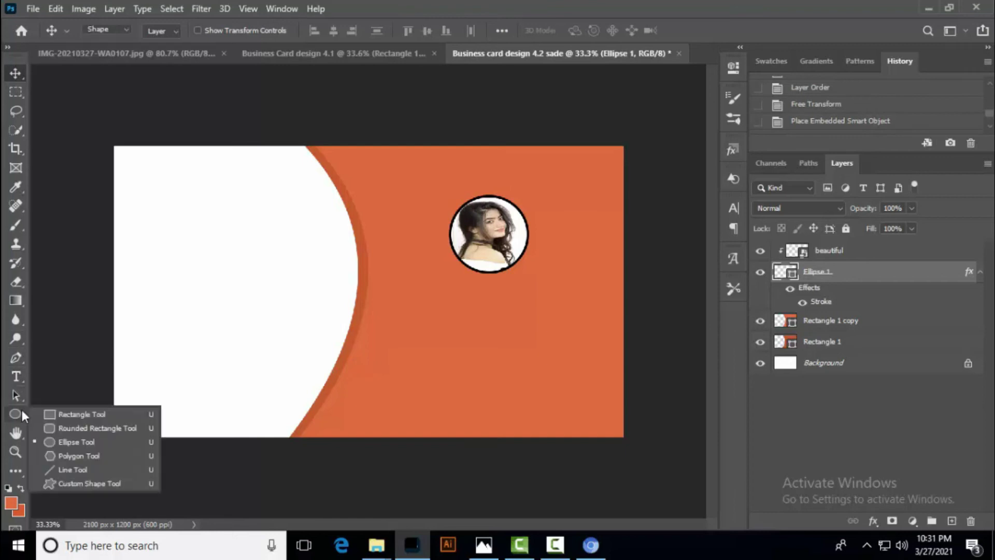
pyautogui.click(57, 413)
pyautogui.moveTo(247, 244); pyautogui.dragTo(274, 434)
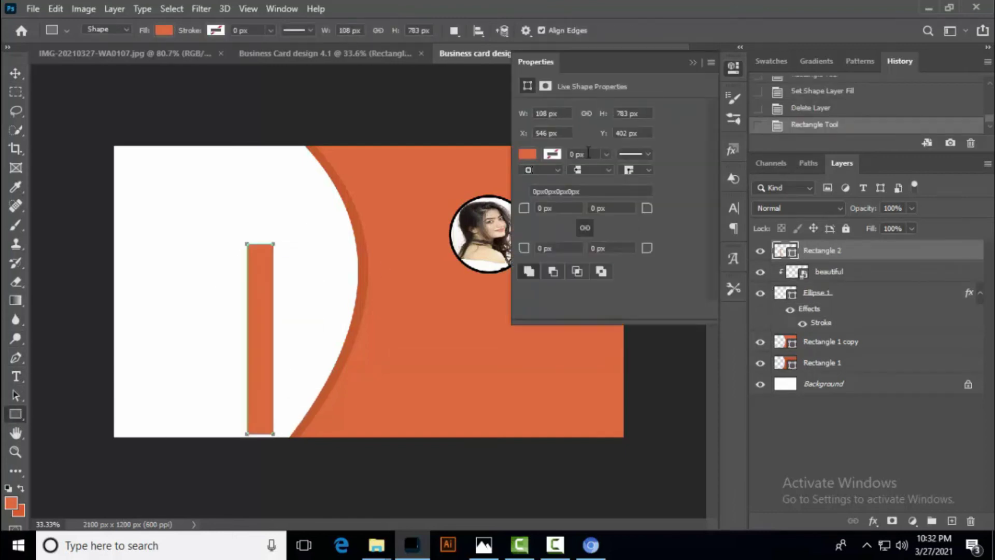
pyautogui.click(528, 155)
pyautogui.click(611, 228)
pyautogui.click(685, 64)
pyautogui.click(15, 72)
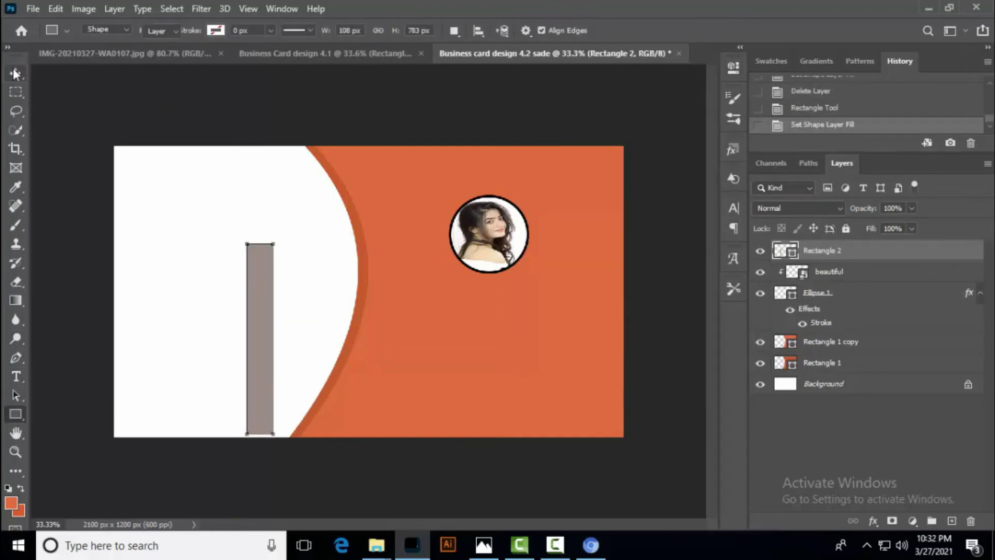
# Step: Warp the grey-brown rectangle into a curved blade with a pointed upper end and a narrow base
pyautogui.hotkey('ctrl', 't')
pyautogui.rightClick(266, 286)
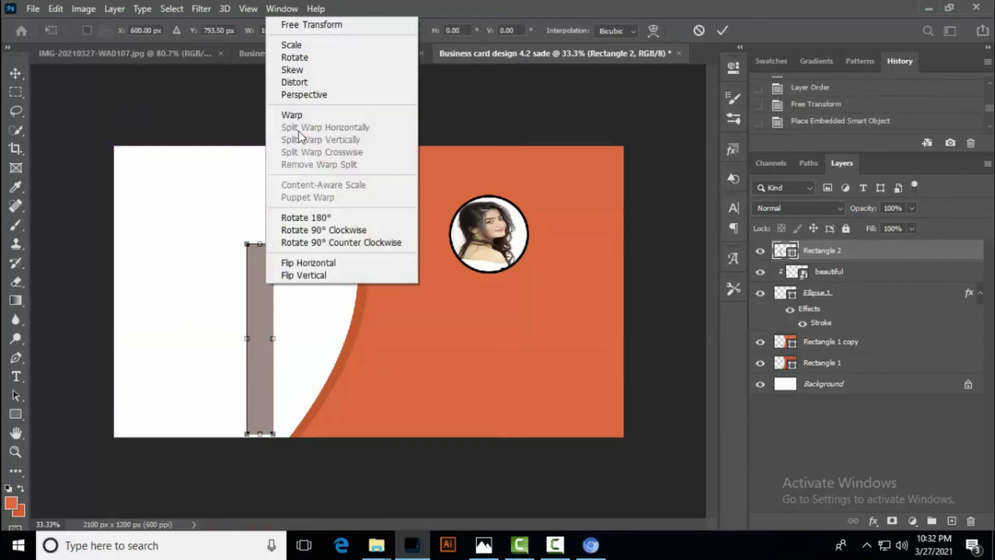
pyautogui.click(270, 115)
pyautogui.moveTo(247, 243); pyautogui.dragTo(227, 234)
pyautogui.moveTo(248, 437); pyautogui.dragTo(198, 436)
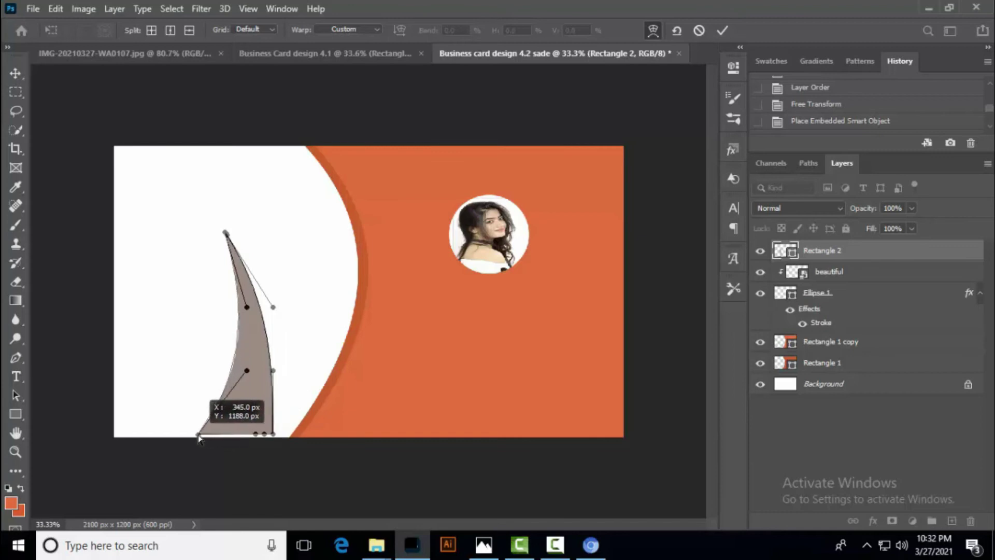
pyautogui.moveTo(260, 437); pyautogui.dragTo(221, 437)
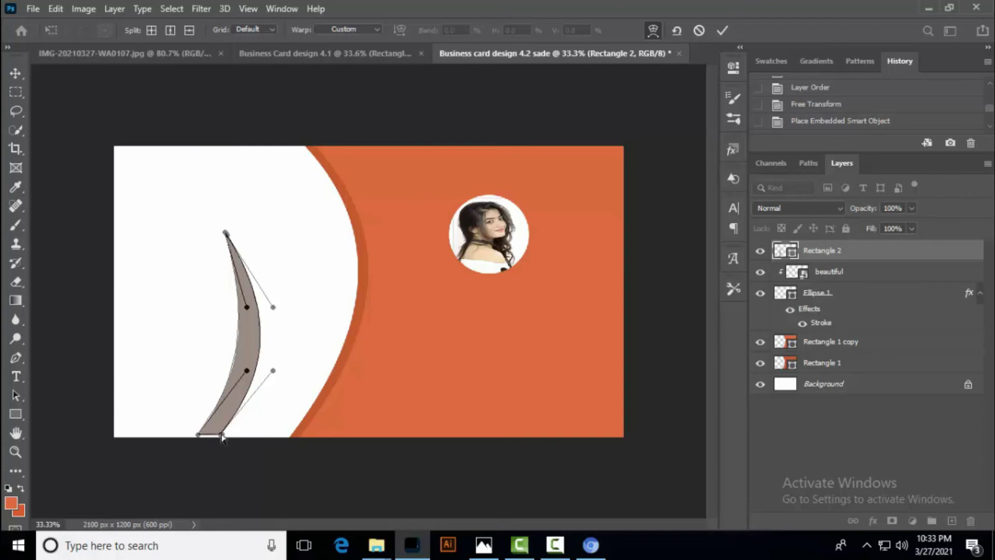
pyautogui.moveTo(251, 313); pyautogui.dragTo(260, 311)
pyautogui.moveTo(273, 371); pyautogui.dragTo(286, 397)
pyautogui.click(723, 31)
# Step: Rotate and move the grey-brown blade so it follows the lower part of the orange curve, overlapping the card's lower edge
pyautogui.hotkey('ctrl', 't')
pyautogui.moveTo(363, 342); pyautogui.dragTo(275, 399)
pyautogui.click(688, 30)
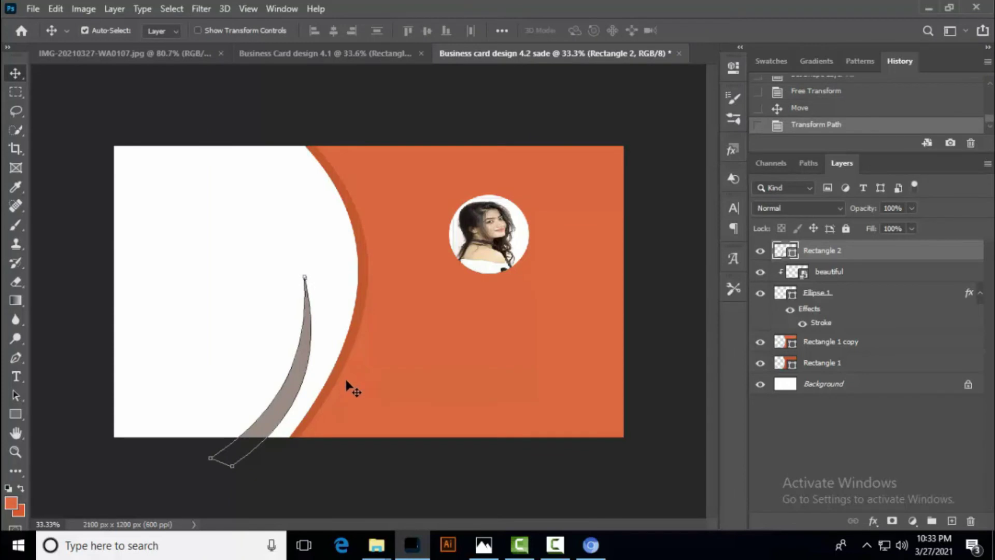
pyautogui.click(444, 345)
pyautogui.click(311, 360)
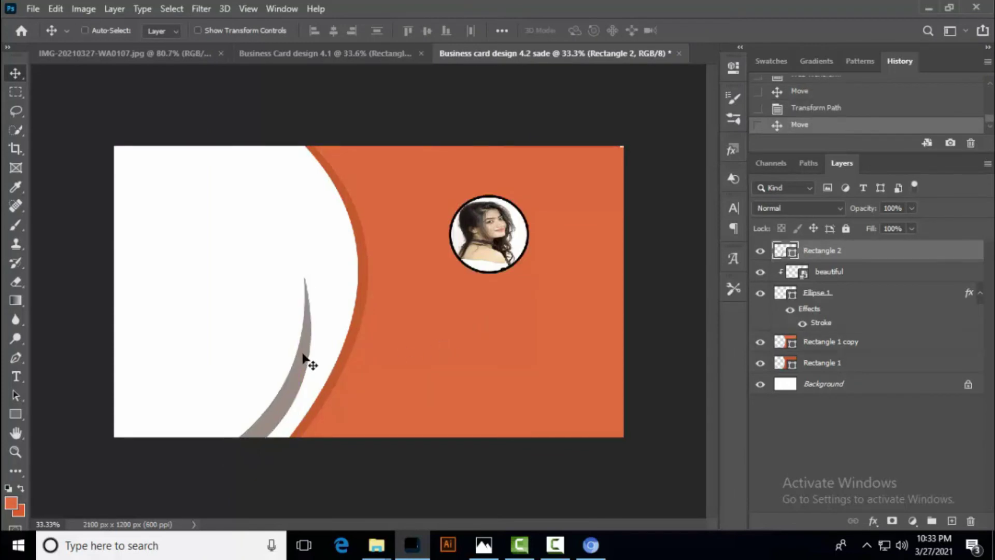
# Step: Warp the blade's upper tip toward the orange curve so its bend matches, and nudge the shape slightly left
pyautogui.hotkey('ctrl', 't')
pyautogui.rightClick(276, 360)
pyautogui.click(298, 191)
pyautogui.moveTo(312, 278); pyautogui.dragTo(350, 276)
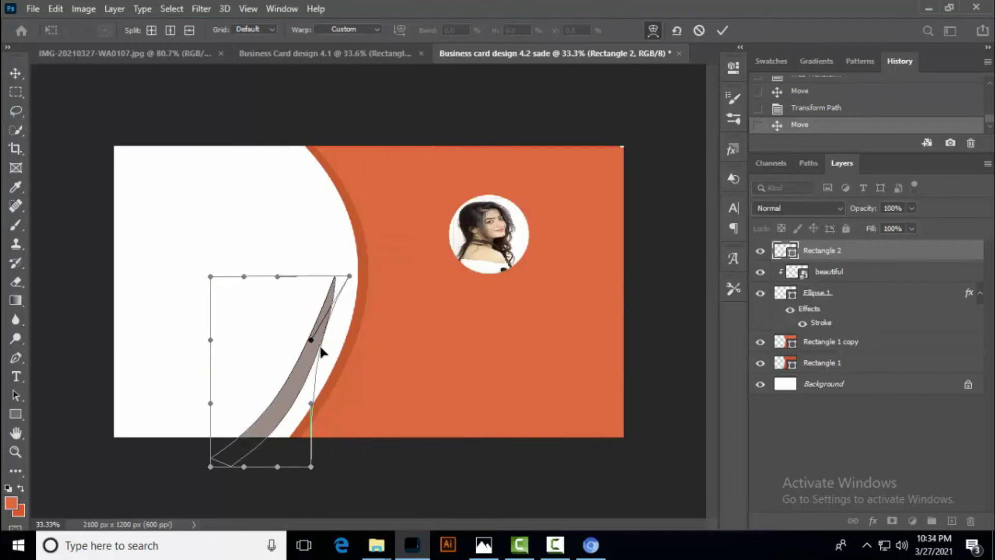
pyautogui.moveTo(321, 351); pyautogui.dragTo(330, 355)
pyautogui.moveTo(351, 280); pyautogui.dragTo(351, 277)
pyautogui.press('Return')
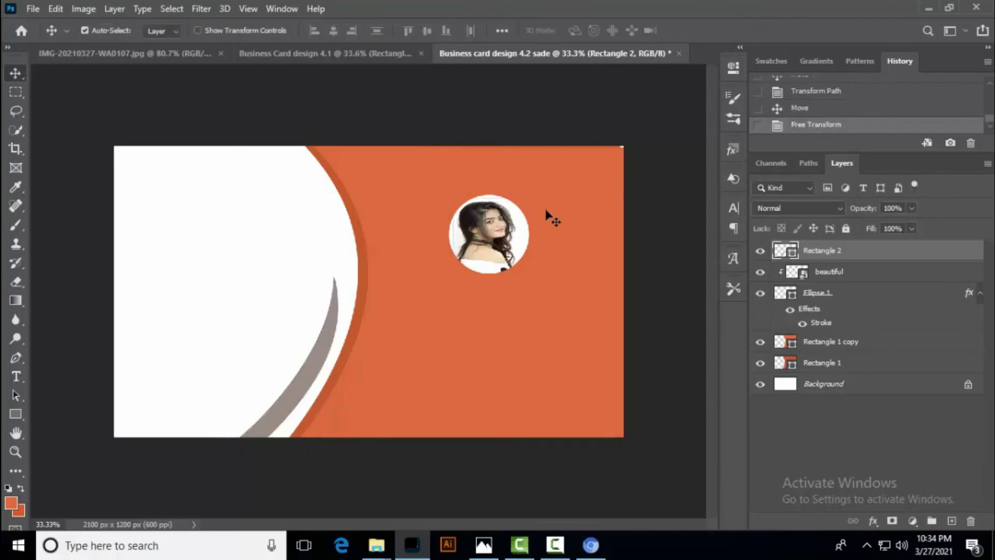
pyautogui.press('Left')
# Step: Duplicate the grey-brown blade and nudge the copy up and to the left
pyautogui.hotkey('ctrl', 'j')
pyautogui.hotkey('shift', 'Up')
pyautogui.hotkey('shift', 'Up')
pyautogui.hotkey('shift', 'Up')
pyautogui.hotkey('shift', 'Left')
pyautogui.hotkey('shift', 'Left')
pyautogui.hotkey('shift', 'Left')
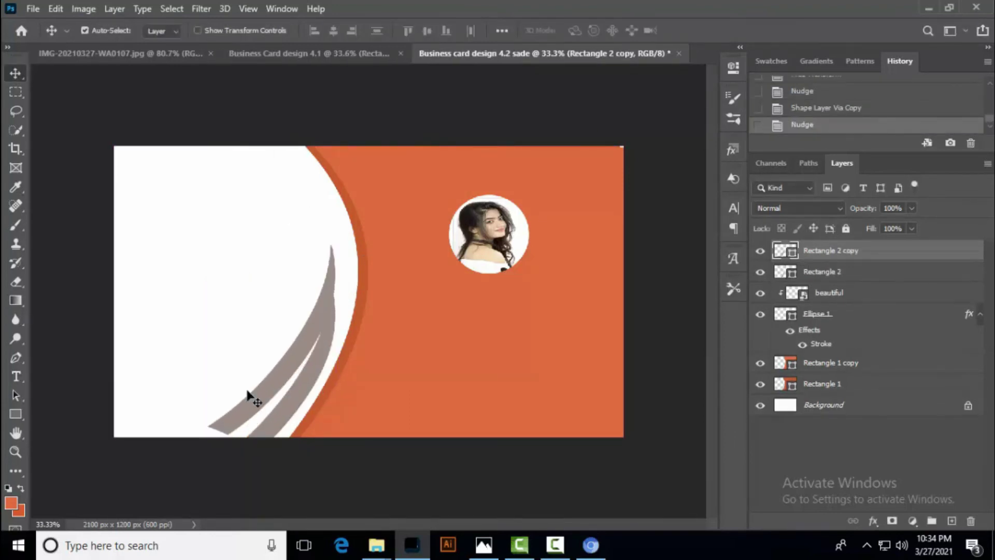
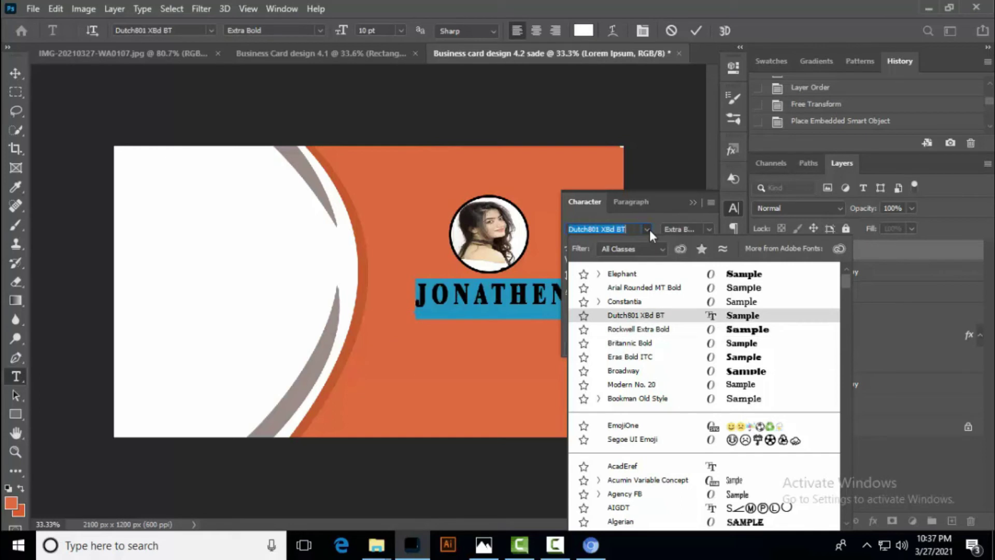
# Step: Use the Dutch801 XBd BT font for the first-name text below the portrait and commit the text
pyautogui.press('Up')
pyautogui.press('Up')
pyautogui.press('Up')
pyautogui.press('Up')
pyautogui.press('Return')
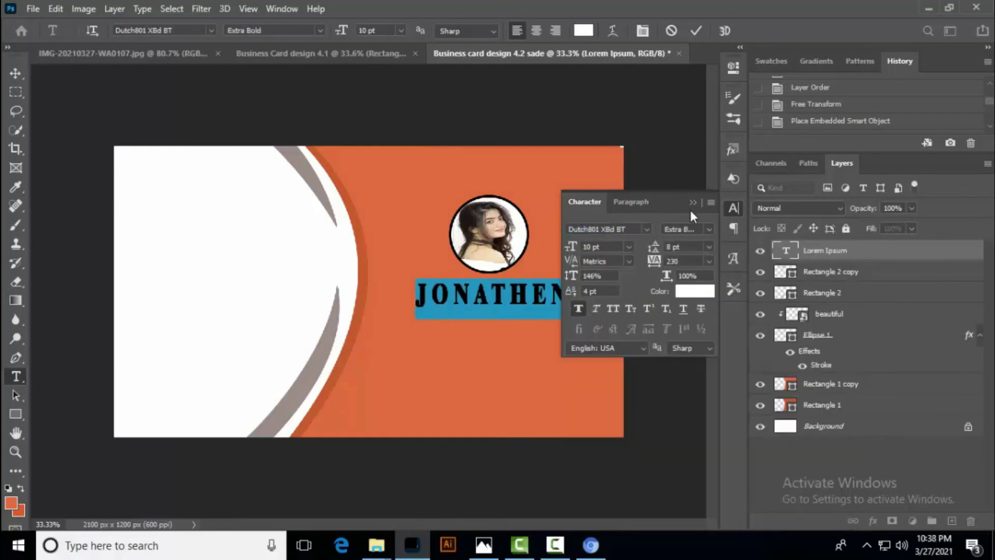
pyautogui.click(692, 202)
pyautogui.click(696, 31)
pyautogui.press('v')
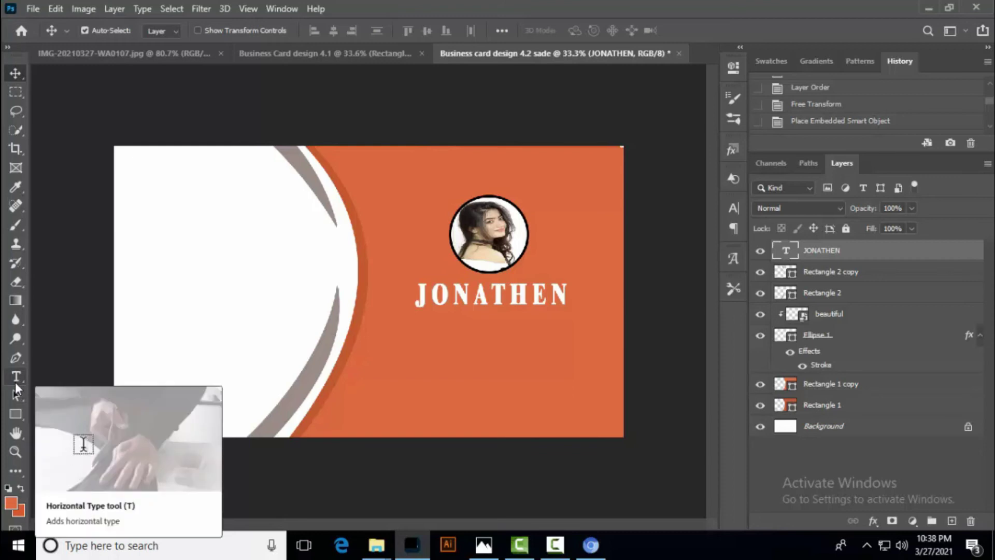
# Step: Add a text layer with the cardholder's last name directly beneath the first name
pyautogui.click(16, 379)
pyautogui.click(439, 338)
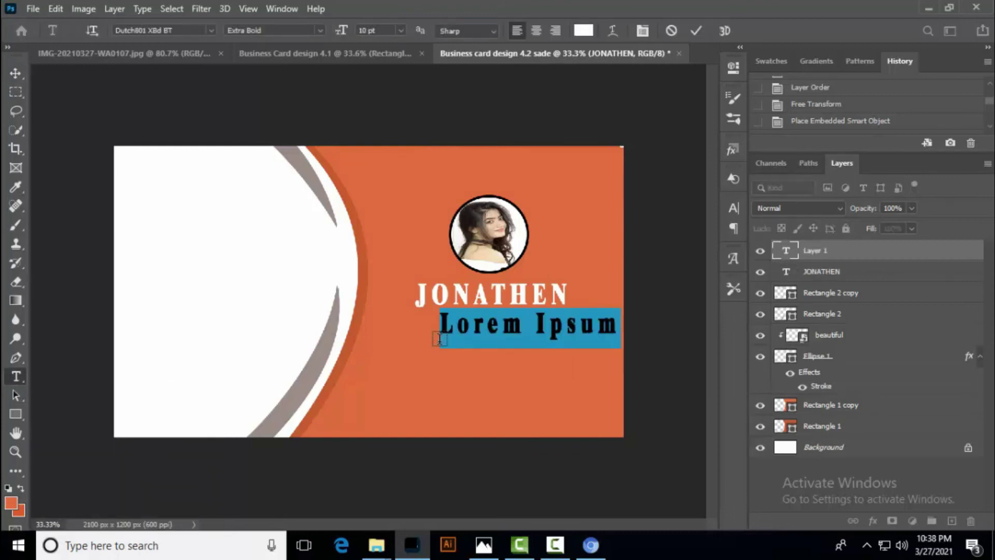
pyautogui.write('SM')
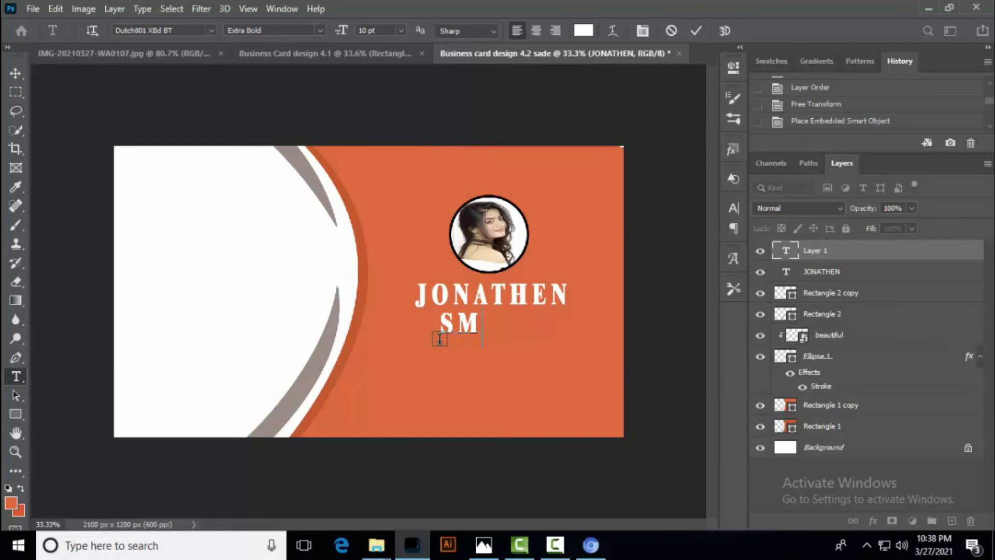
pyautogui.write('ITH')
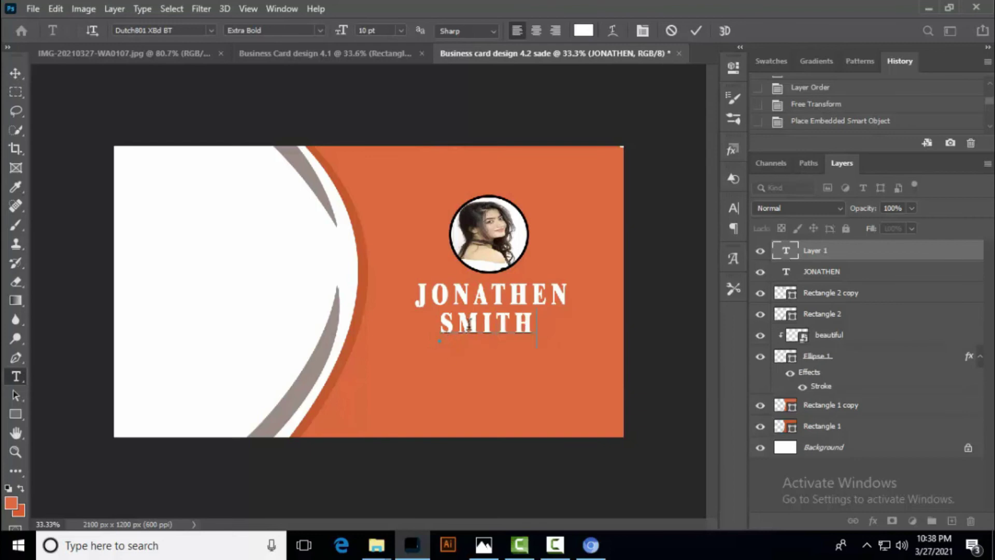
pyautogui.click(695, 32)
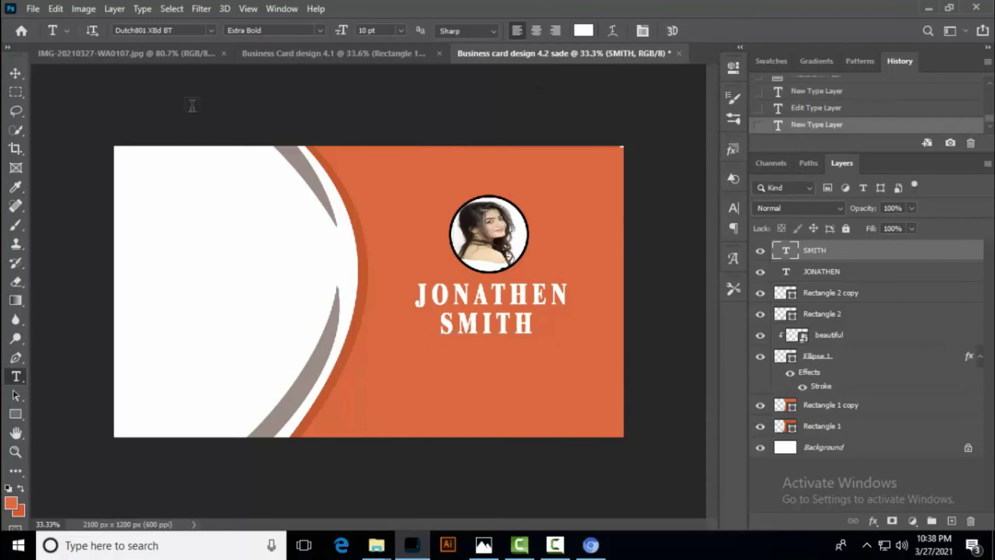
# Step: Add a placeholder text line below the name, formatted in Constantia Regular at 5 pt
pyautogui.click(390, 374)
pyautogui.moveTo(343, 32); pyautogui.dragTo(335, 31)
pyautogui.click(734, 208)
pyautogui.click(647, 228)
pyautogui.click(732, 300)
pyautogui.click(693, 202)
pyautogui.click(694, 30)
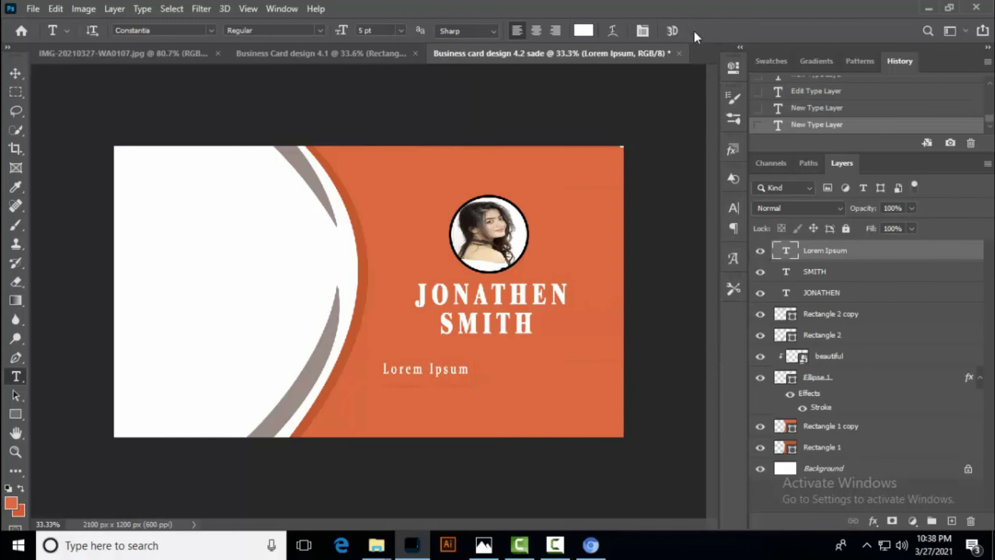
# Step: Replace the placeholder text below the name with GENERAL MANAGER
pyautogui.click(16, 73)
pyautogui.doubleClick(786, 251)
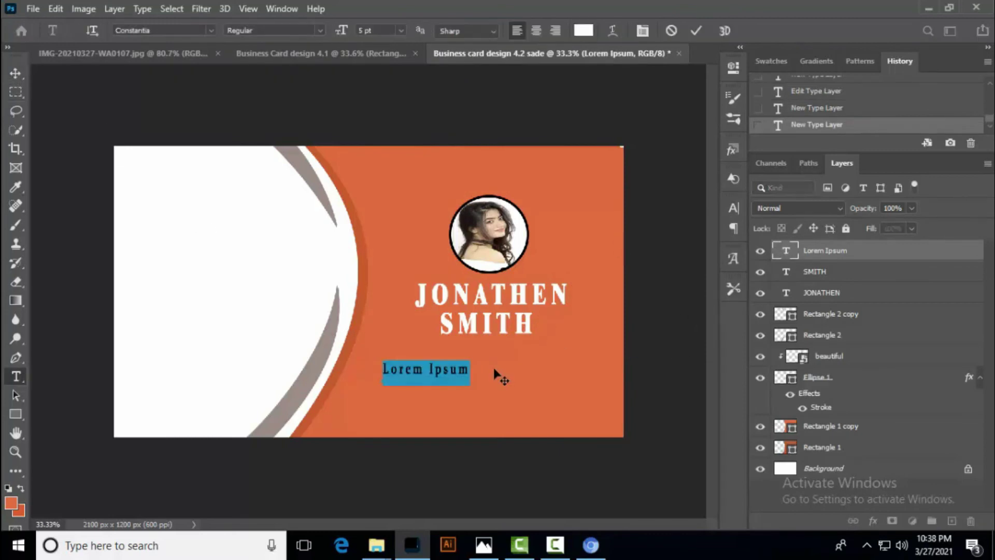
pyautogui.write('GEN')
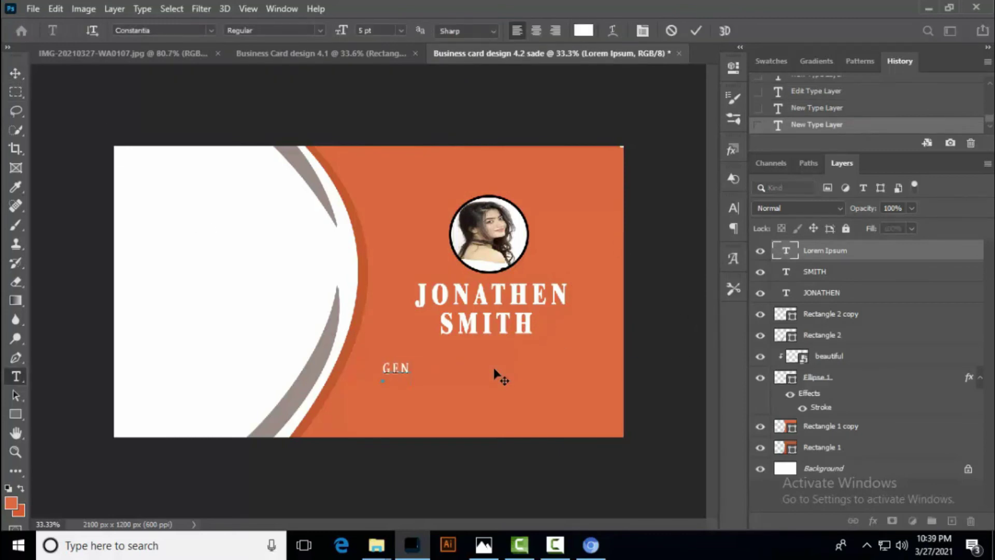
pyautogui.write('ERAL MANAGER')
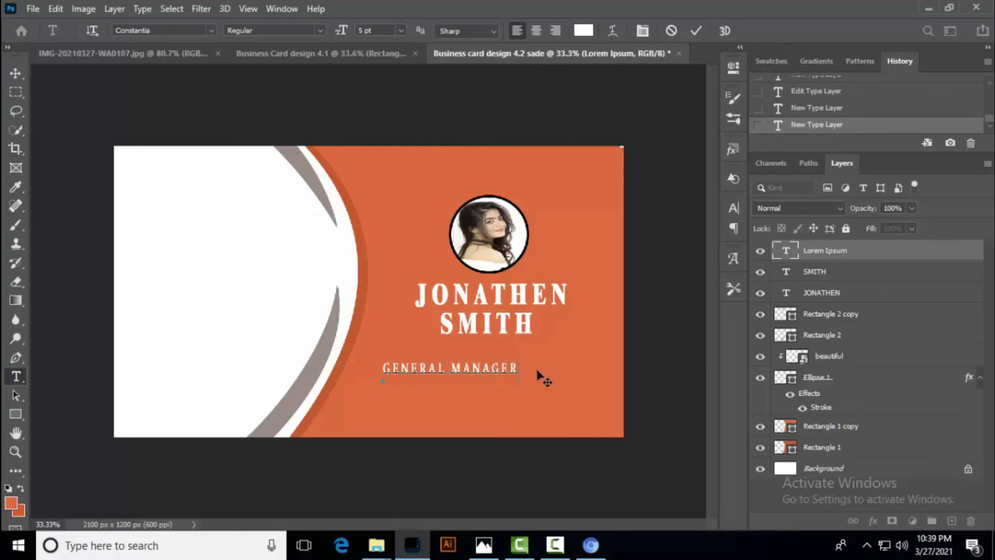
# Step: Set the GENERAL MANAGER text size to 6 pt and commit the edit
pyautogui.moveTo(518, 369); pyautogui.dragTo(385, 369)
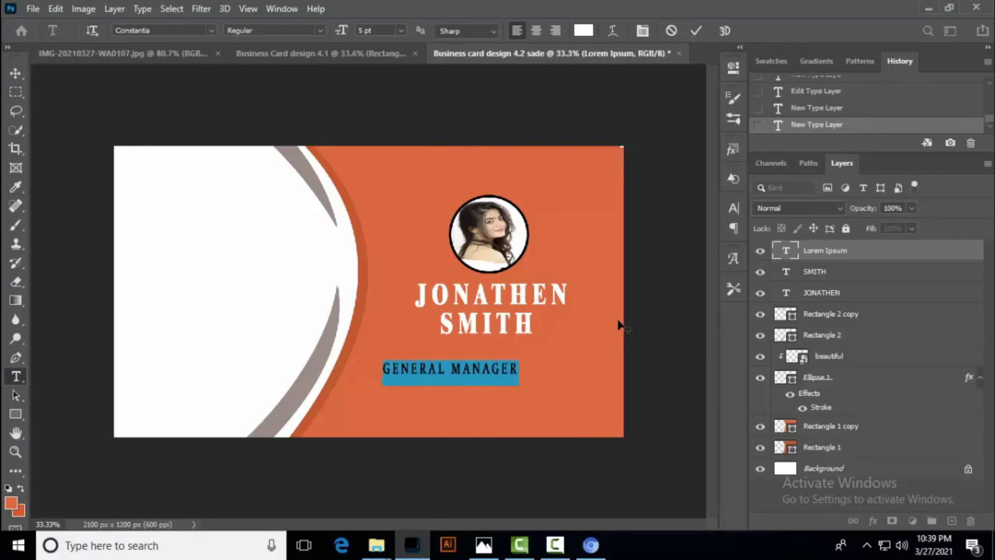
pyautogui.moveTo(339, 33); pyautogui.dragTo(340, 34)
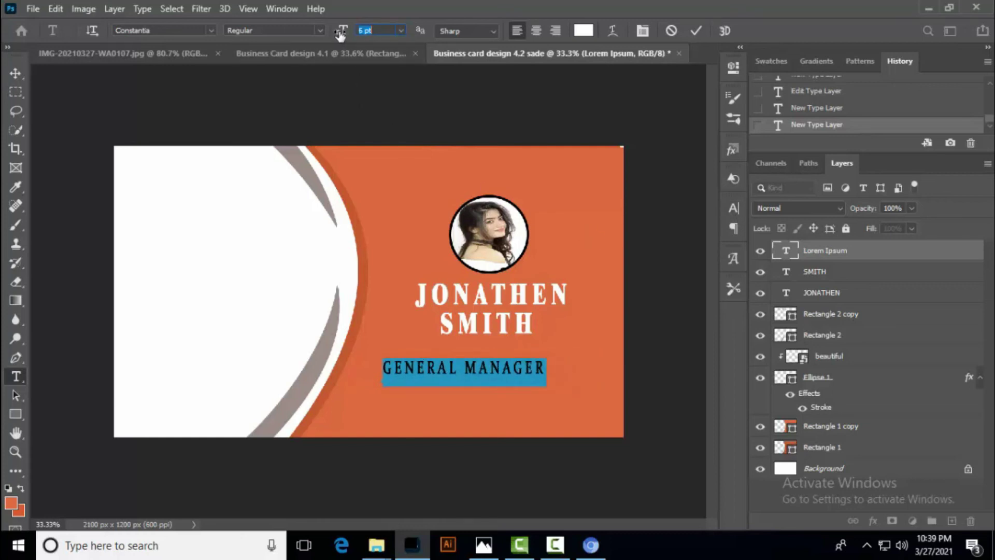
pyautogui.click(695, 30)
pyautogui.press('v')
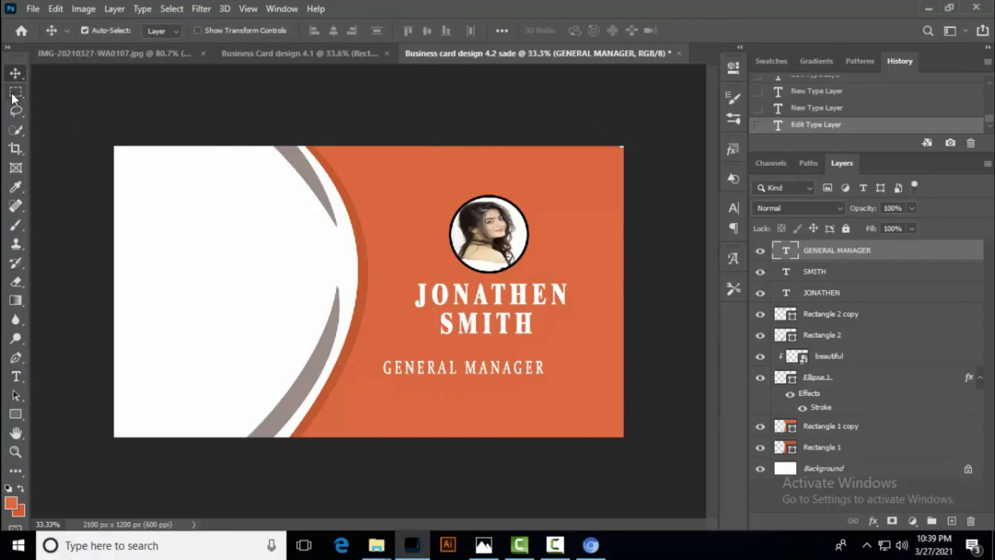
# Step: Nudge the GENERAL MANAGER line right and slightly up so it sits centred under the name
pyautogui.hotkey('shift', 'Right')
pyautogui.hotkey('shift', 'Right')
pyautogui.hotkey('shift', 'Right')
pyautogui.hotkey('shift', 'Right')
pyautogui.hotkey('shift', 'Right')
pyautogui.hotkey('shift', 'Right')
pyautogui.hotkey('shift', 'Right')
pyautogui.hotkey('shift', 'Right')
pyautogui.hotkey('shift', 'Right')
pyautogui.hotkey('shift', 'Right')
pyautogui.hotkey('shift', 'Right')
pyautogui.hotkey('shift', 'Right')
pyautogui.hotkey('shift', 'Right')
pyautogui.hotkey('shift', 'Right')
pyautogui.hotkey('shift', 'Right')
pyautogui.hotkey('shift', 'Right')
pyautogui.hotkey('shift', 'Right')
pyautogui.hotkey('shift', 'Up')
pyautogui.hotkey('shift', 'Up')
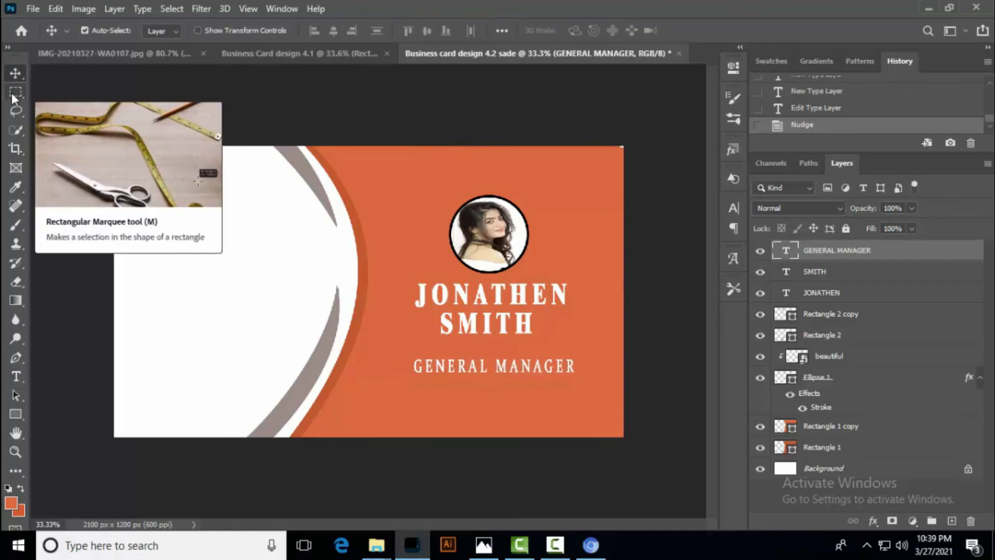
# Step: Nudge the GENERAL MANAGER line upward, closer to the name above it
pyautogui.hotkey('shift', 'Up')
pyautogui.hotkey('shift', 'Up')
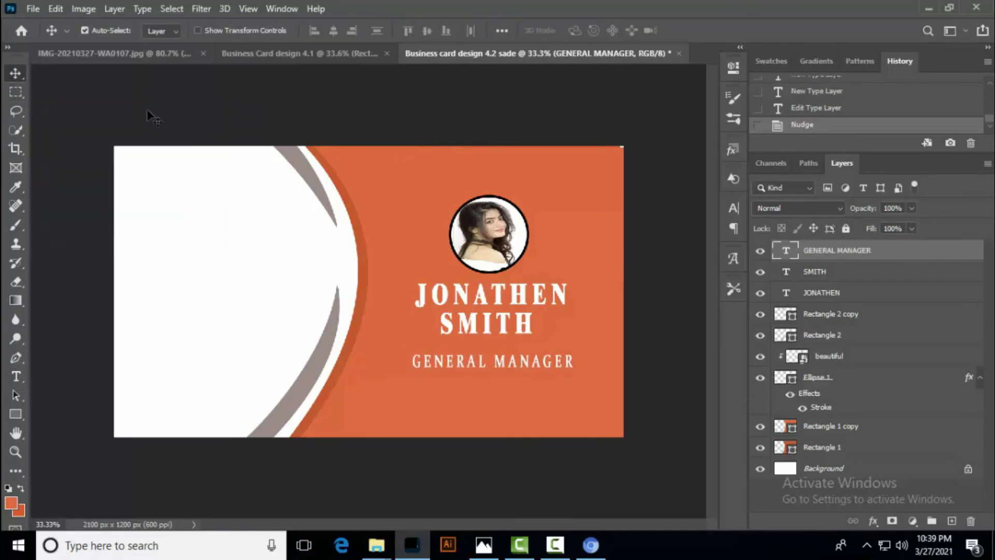
# Step: Draw an orange phone custom shape about 54 by 63 px in the card's white area, near the upper gray curve
pyautogui.rightClick(16, 414)
pyautogui.click(78, 474)
pyautogui.click(592, 30)
pyautogui.scroll(-1, 554, 223)
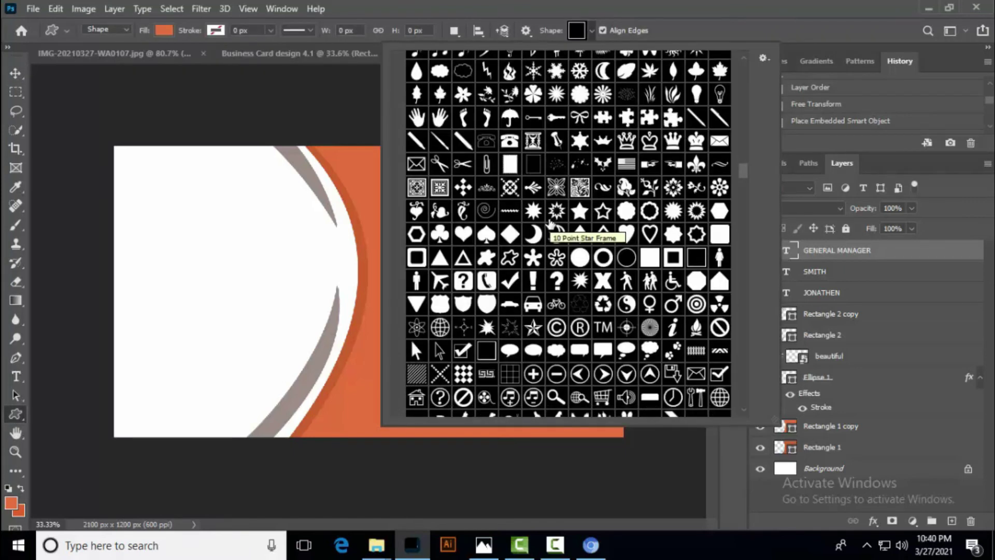
pyautogui.scroll(-1, 552, 228)
pyautogui.click(486, 234)
pyautogui.moveTo(278, 216); pyautogui.dragTo(291, 224)
pyautogui.press('v')
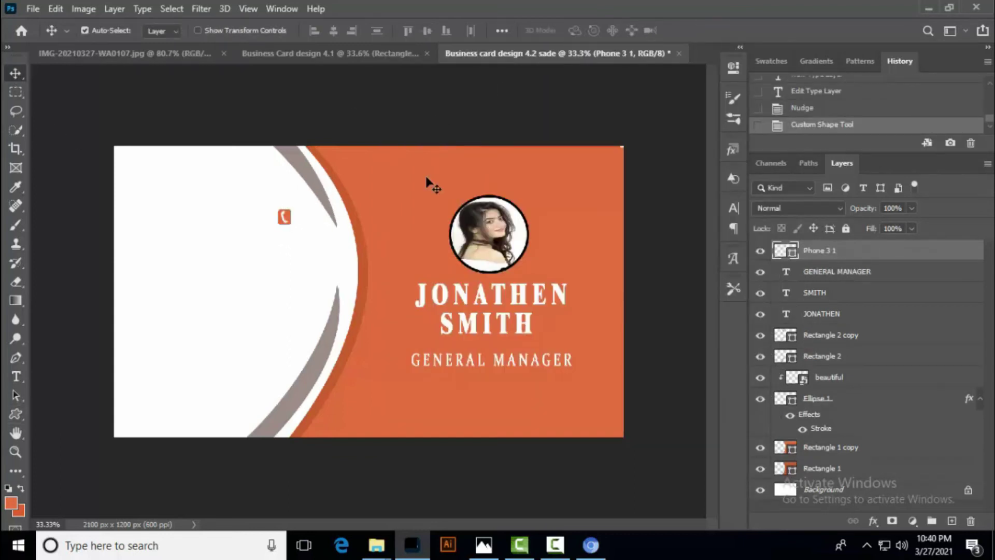
# Step: Draw an envelope custom shape about 66 by 54 px below the phone icon
pyautogui.click(15, 413)
pyautogui.click(592, 30)
pyautogui.scroll(-6, 588, 290)
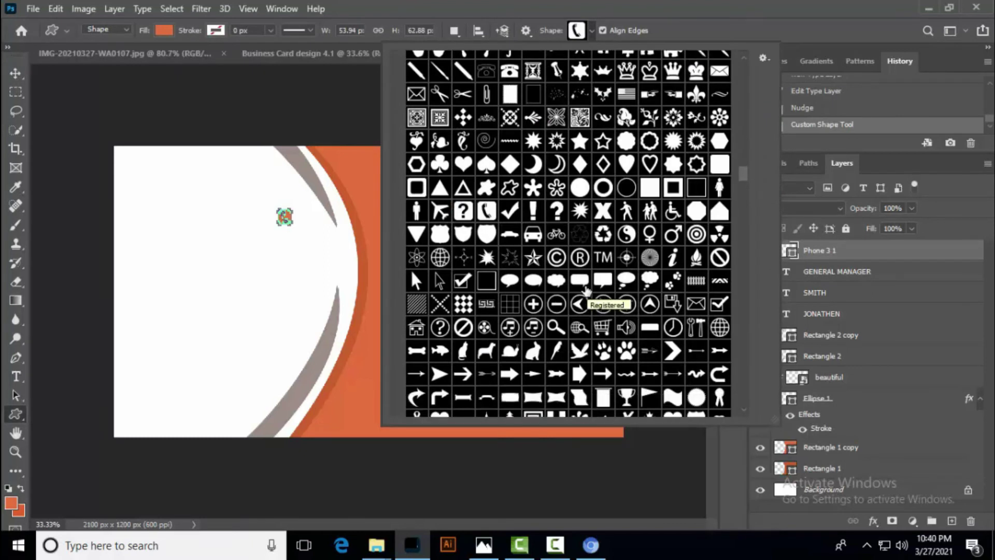
pyautogui.scroll(-7, 587, 290)
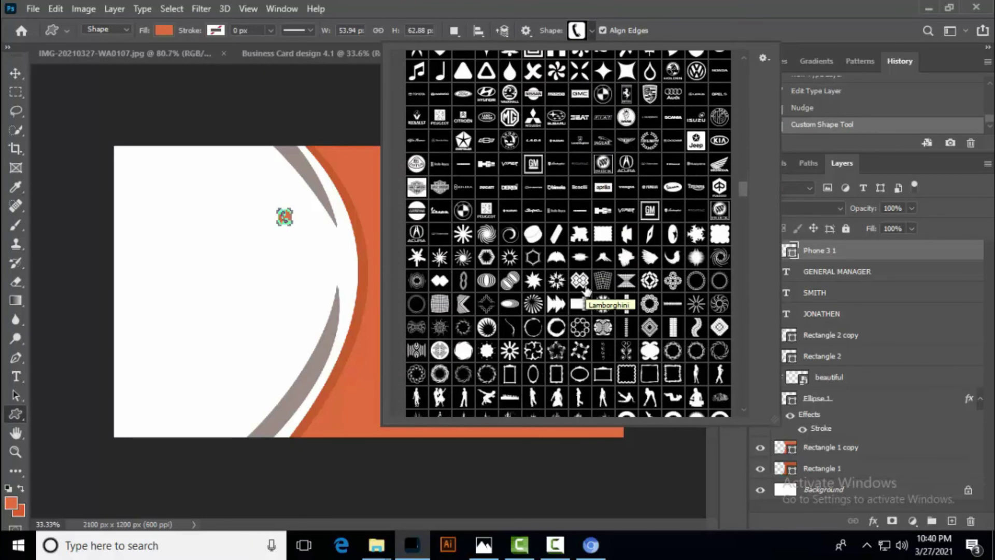
pyautogui.scroll(-10, 736, 227)
pyautogui.moveTo(747, 217); pyautogui.dragTo(734, 288)
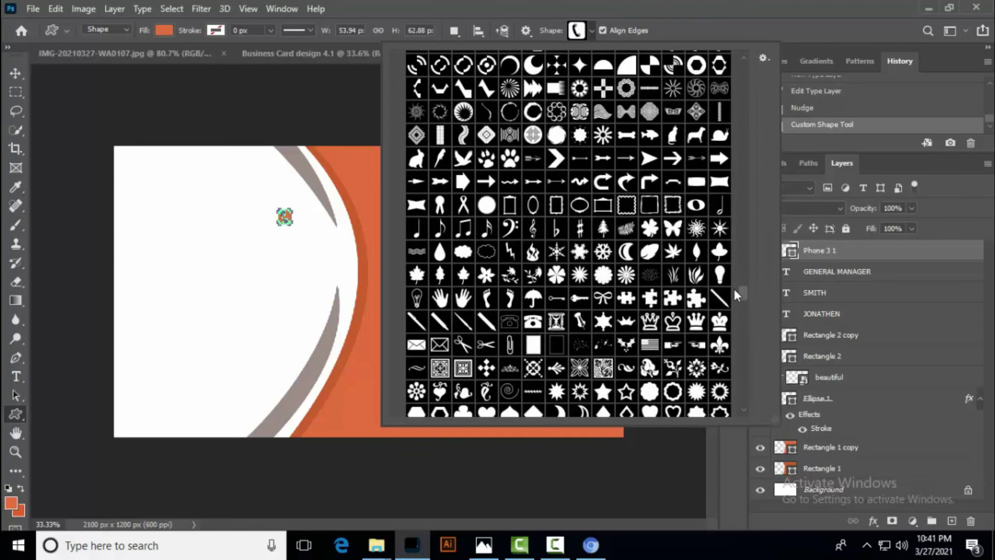
pyautogui.click(416, 345)
pyautogui.moveTo(279, 253); pyautogui.dragTo(297, 269)
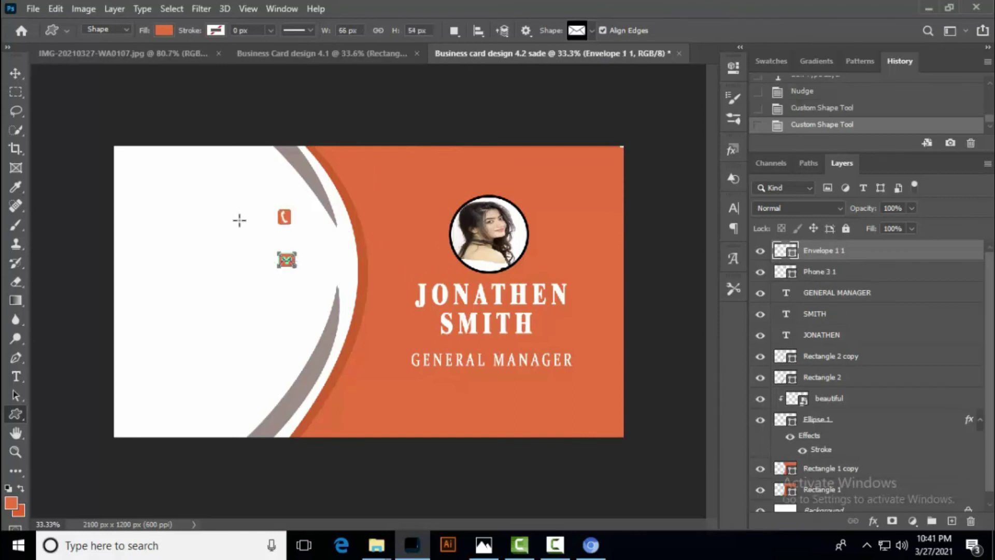
# Step: Draw a World Wide Web globe custom shape about 75 by 87 px below the envelope icon
pyautogui.click(592, 30)
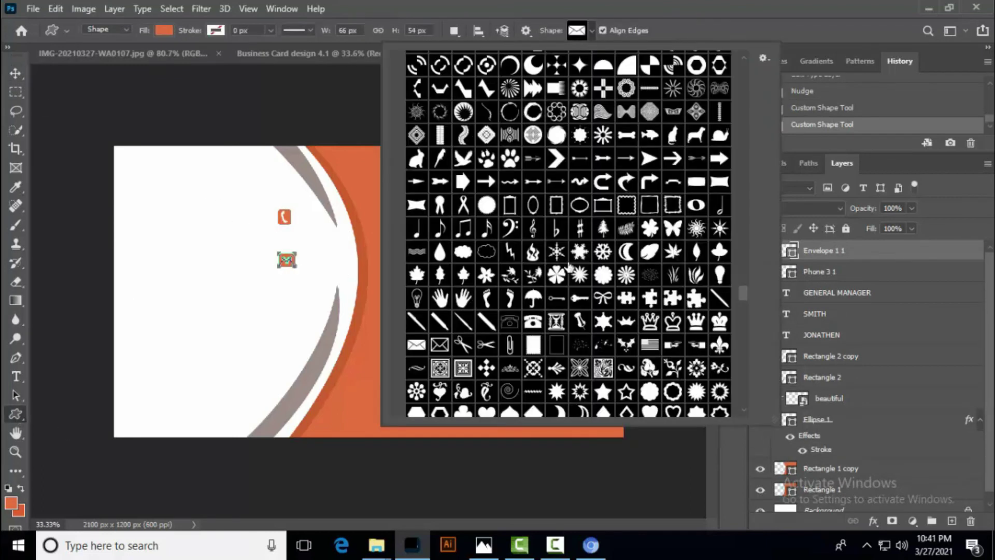
pyautogui.moveTo(746, 291); pyautogui.dragTo(745, 301)
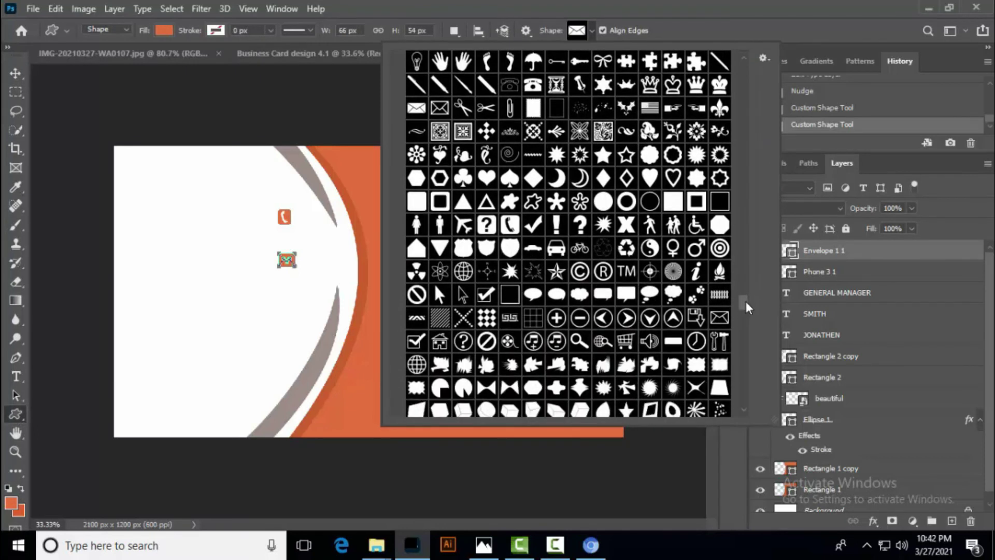
pyautogui.click(417, 364)
pyautogui.moveTo(280, 292); pyautogui.dragTo(297, 311)
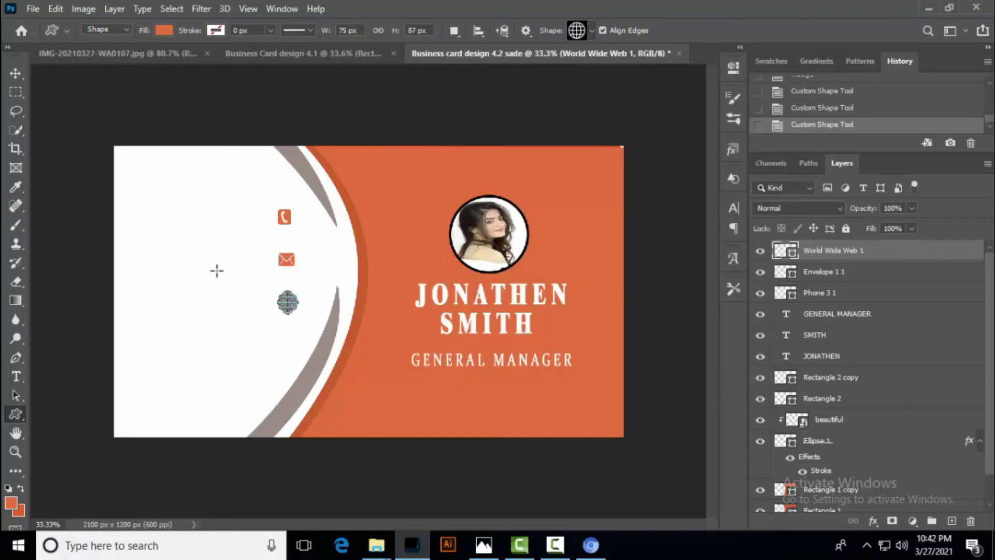
pyautogui.press('v')
# Step: Draw a teardrop custom shape about 63 by 144 px in the white area, below and left of the globe icon
pyautogui.click(16, 413)
pyautogui.click(592, 30)
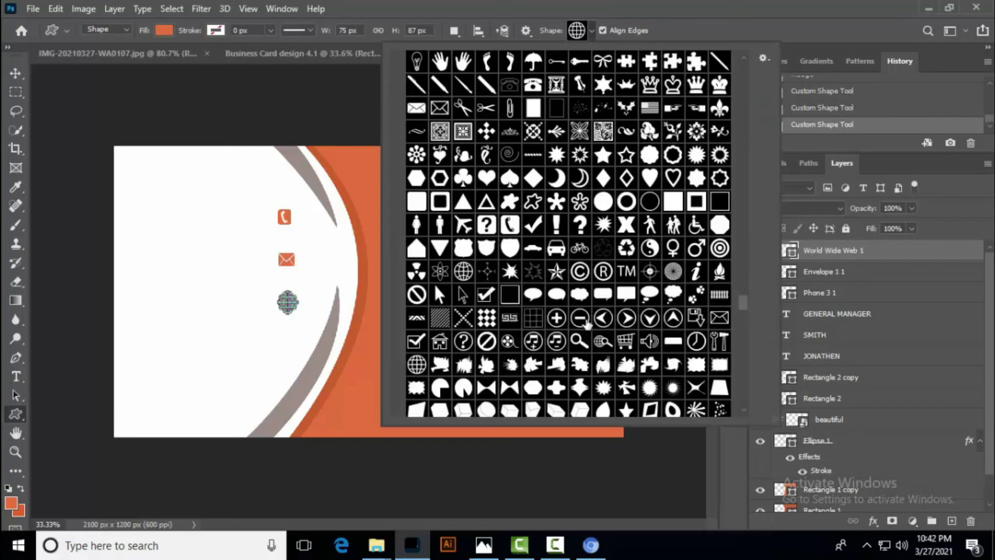
pyautogui.scroll(-2, 702, 321)
pyautogui.moveTo(744, 303)
pyautogui.mouseDown()
pyautogui.moveTo(749, 378)
pyautogui.moveTo(745, 309)
pyautogui.mouseUp()
pyautogui.click(601, 229)
pyautogui.moveTo(219, 329); pyautogui.dragTo(237, 363)
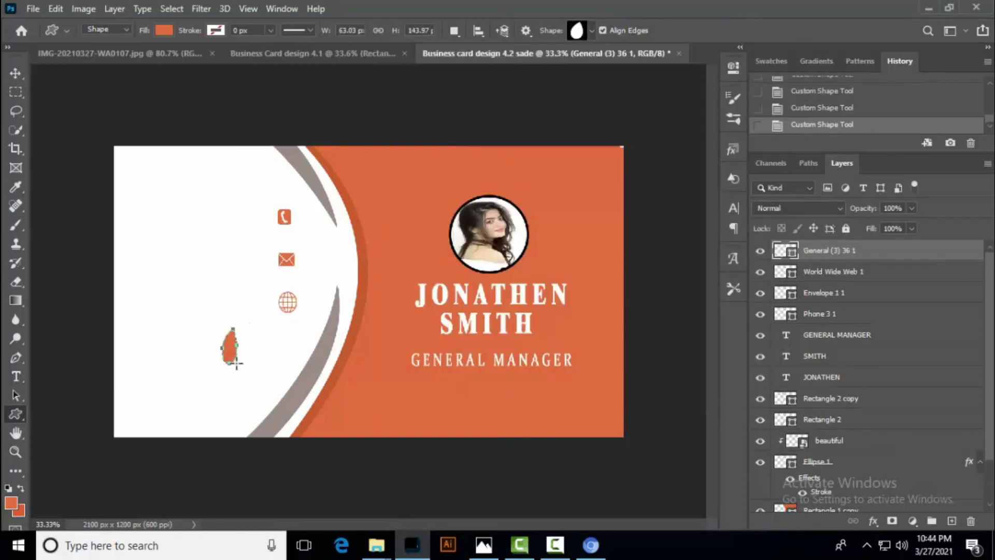
# Step: Turn the teardrop upside down, shrink it into a location marker and place it below the globe icon
pyautogui.press('v')
pyautogui.hotkey('ctrl', 't')
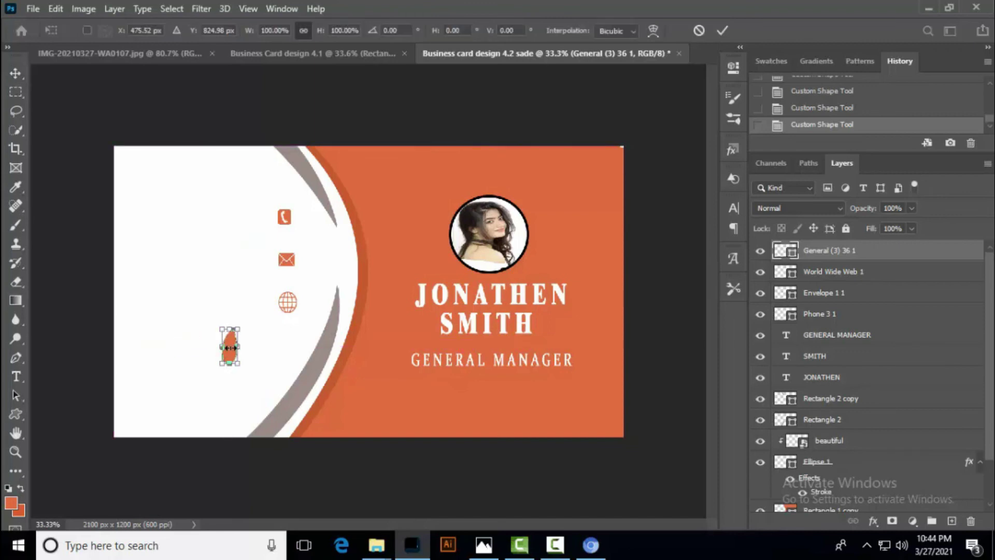
pyautogui.rightClick(229, 360)
pyautogui.click(261, 344)
pyautogui.moveTo(256, 340); pyautogui.dragTo(286, 361)
pyautogui.press('Return')
pyautogui.hotkey('ctrl', 't')
pyautogui.click(723, 30)
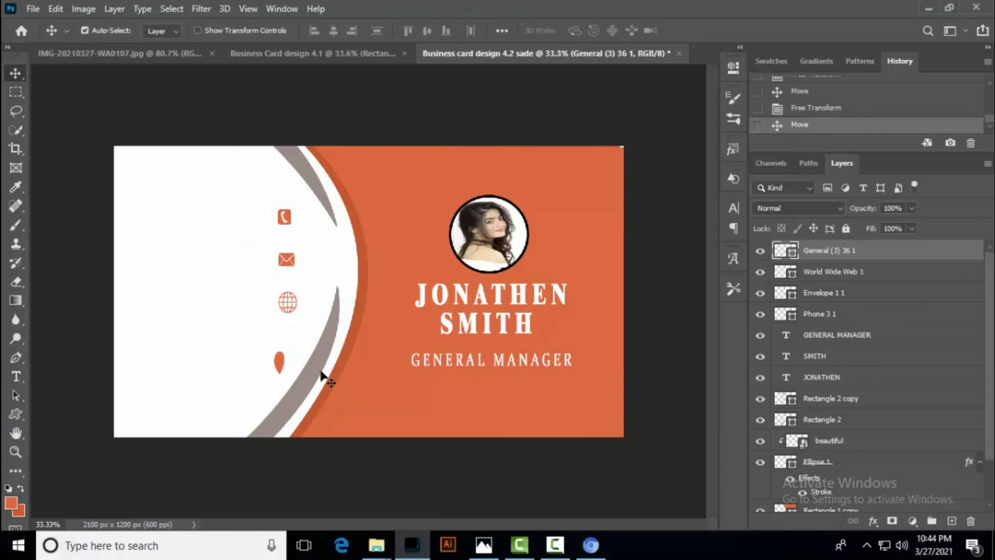
# Step: Rearrange the phone, envelope, globe and location icons into one aligned, evenly spaced vertical column
pyautogui.click(288, 305)
pyautogui.moveTo(289, 305); pyautogui.dragTo(278, 322)
pyautogui.moveTo(289, 262); pyautogui.dragTo(284, 275)
pyautogui.moveTo(285, 218); pyautogui.dragTo(286, 235)
pyautogui.click(286, 275)
pyautogui.hotkey('shift', 'Right')
pyautogui.hotkey('shift', 'Right')
pyautogui.hotkey('shift', 'Right')
pyautogui.hotkey('shift', 'Up')
pyautogui.click(301, 239)
pyautogui.hotkey('shift', 'Right')
pyautogui.moveTo(286, 327)
pyautogui.mouseDown()
pyautogui.moveTo(321, 290)
pyautogui.moveTo(288, 326)
pyautogui.moveTo(291, 293)
pyautogui.moveTo(289, 317)
pyautogui.mouseUp()
pyautogui.moveTo(286, 365)
pyautogui.mouseDown()
pyautogui.moveTo(300, 330)
pyautogui.moveTo(284, 367)
pyautogui.mouseUp()
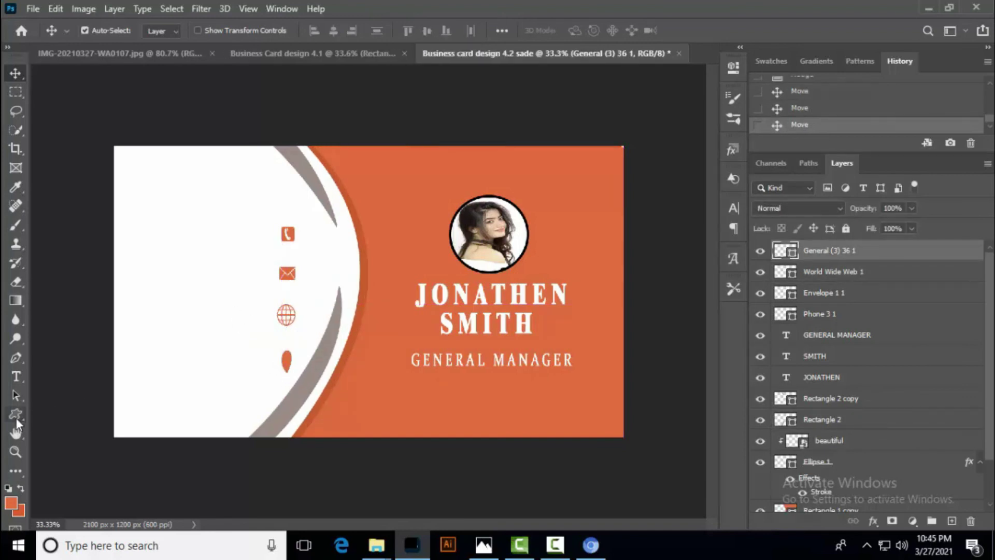
# Step: Draw a thin vertical orange rectangle just left of the phone icon with the Rectangle tool
pyautogui.moveTo(16, 415); pyautogui.dragTo(62, 413)
pyautogui.moveTo(271, 230); pyautogui.dragTo(275, 247)
pyautogui.press('v')
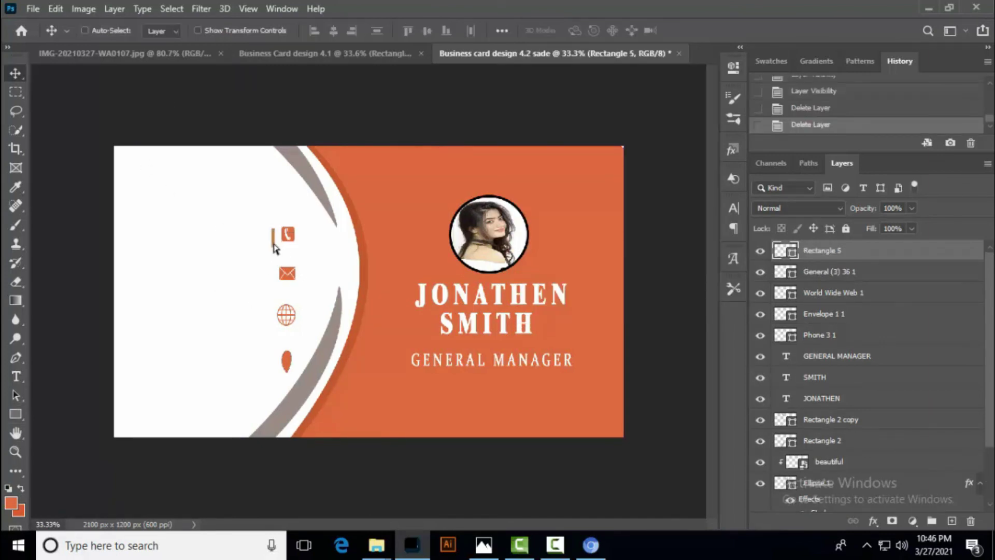
# Step: Duplicate the thin bar and move the copy straight down beside the envelope icon
pyautogui.hotkey('ctrl', 'j')
pyautogui.hotkey('shift', 'Down')
pyautogui.hotkey('shift', 'Down')
pyautogui.hotkey('shift', 'Down')
pyautogui.hotkey('shift', 'Down')
pyautogui.hotkey('shift', 'Down')
pyautogui.hotkey('shift', 'Down')
pyautogui.hotkey('shift', 'Down')
pyautogui.hotkey('shift', 'Down')
pyautogui.hotkey('shift', 'Down')
pyautogui.hotkey('shift', 'Down')
pyautogui.hotkey('shift', 'Down')
pyautogui.hotkey('shift', 'Down')
pyautogui.hotkey('shift', 'Down')
pyautogui.hotkey('shift', 'Down')
pyautogui.hotkey('shift', 'Down')
pyautogui.hotkey('shift', 'Down')
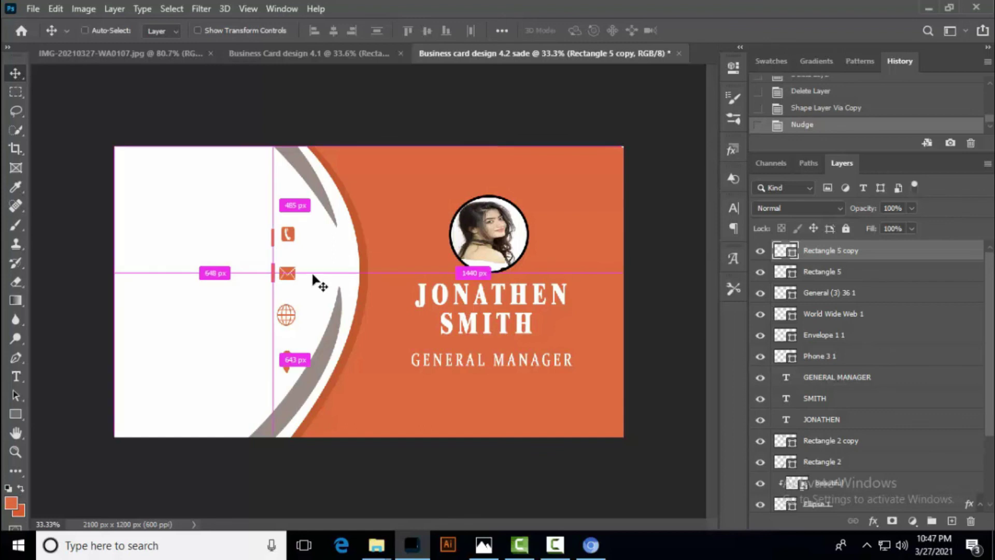
# Step: Duplicate the bar twice more, placing the copies beside the globe and location icons
pyautogui.hotkey('ctrl', 'j')
pyautogui.hotkey('shift', 'Down')
pyautogui.hotkey('shift', 'Down')
pyautogui.hotkey('shift', 'Down')
pyautogui.hotkey('shift', 'Down')
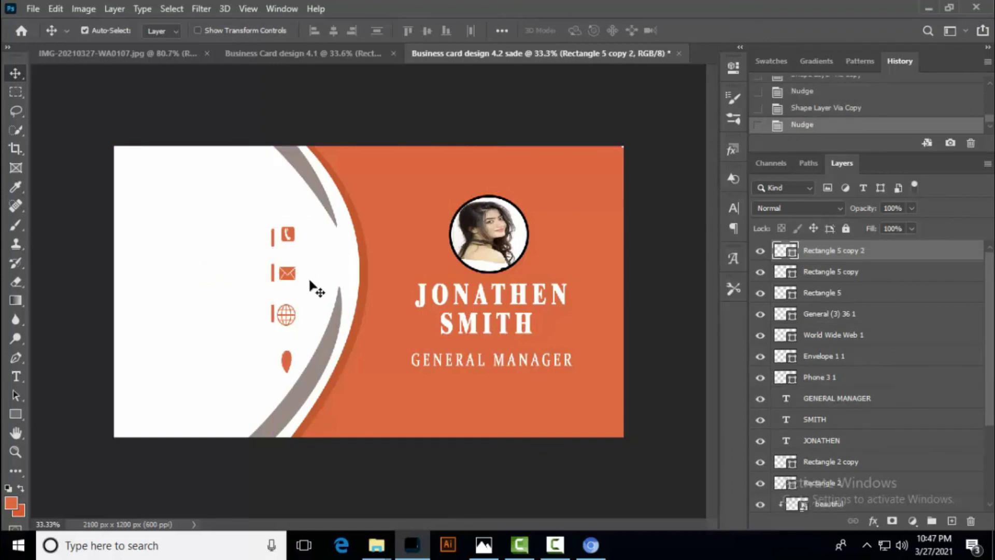
pyautogui.hotkey('ctrl', 'j')
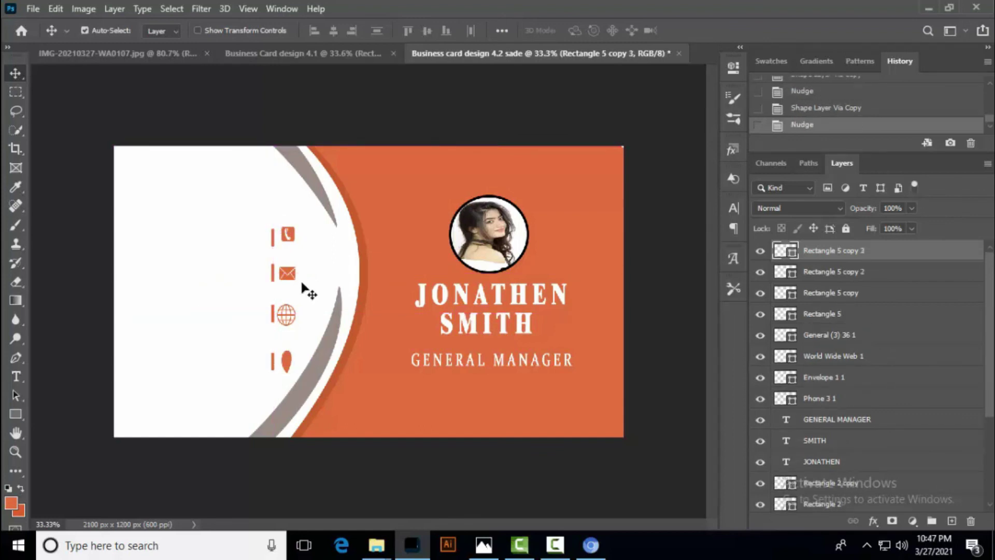
# Step: Nudge the bars beside the globe and phone icons so each is vertically centred on its icon
pyautogui.hotkey('alt', '[')
pyautogui.hotkey('shift', 'Down')
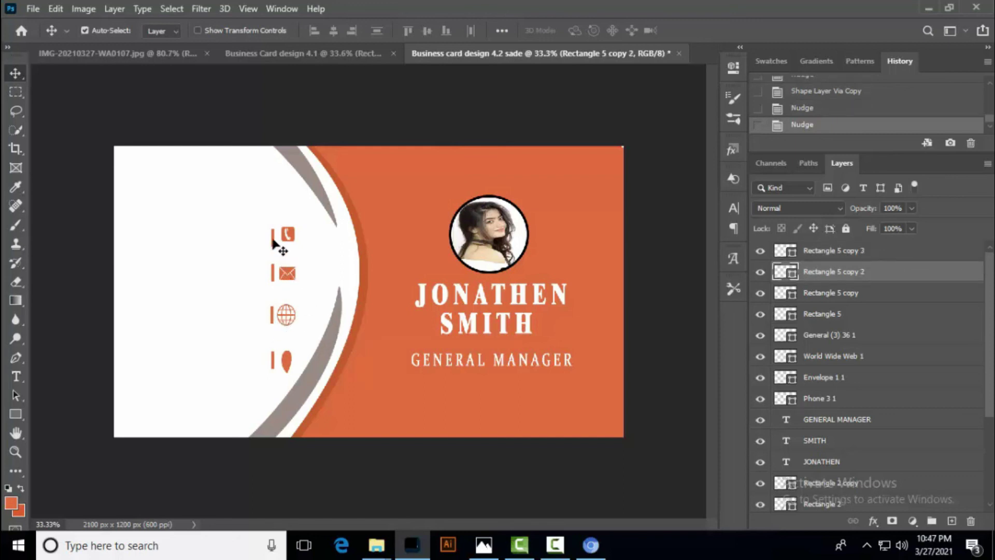
pyautogui.hotkey('alt', '[')
pyautogui.hotkey('alt', '[')
pyautogui.hotkey('shift', 'Down')
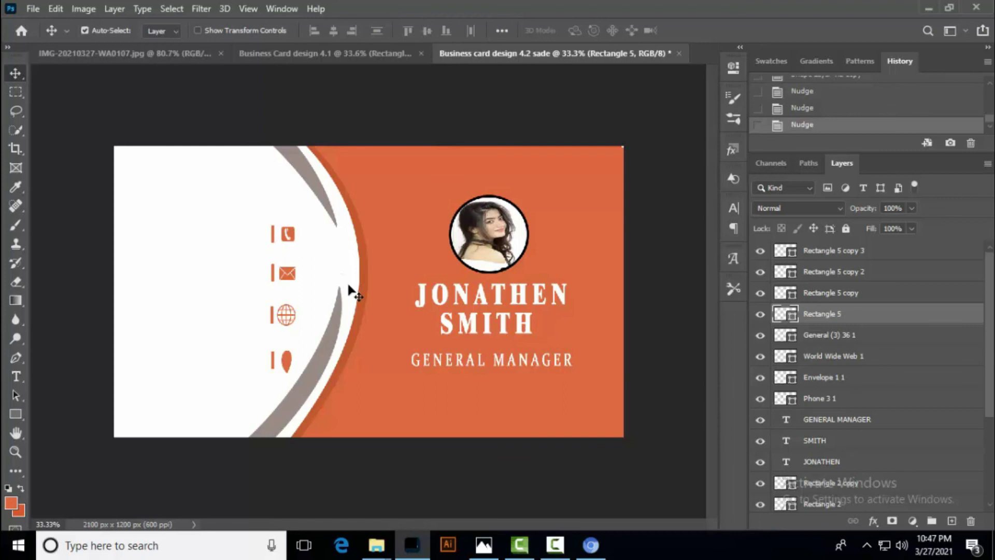
# Step: Add a phone number text line in Arial Rounded MT Bold, 5 pt, left of the phone icon
pyautogui.click(16, 376)
pyautogui.click(156, 234)
pyautogui.write('123546786')
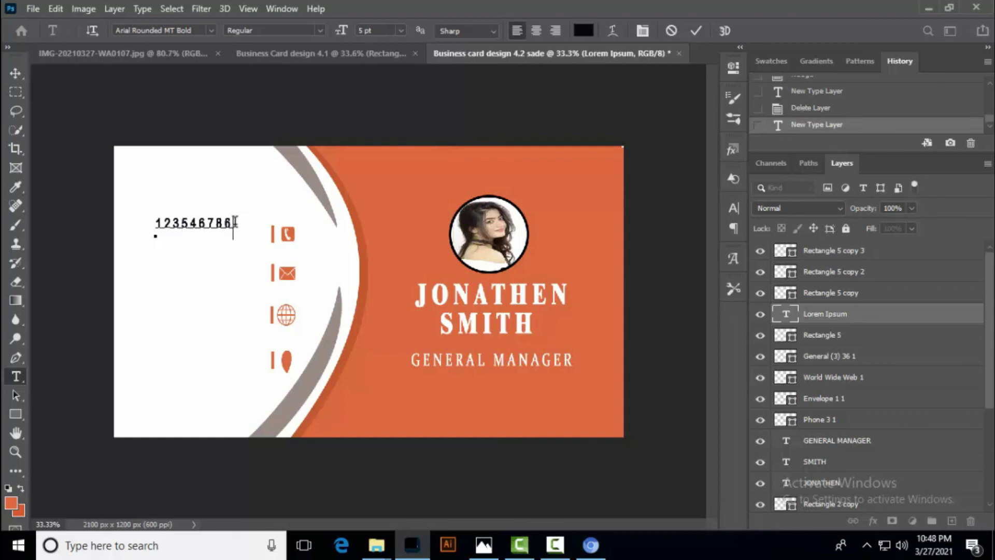
pyautogui.write('9')
pyautogui.hotkey('ctrl', 'Return')
# Step: Duplicate the phone number line below the original and space the two lines around the phone icon's height
pyautogui.press('v')
pyautogui.hotkey('shift', 'Down')
pyautogui.hotkey('shift', 'Down')
pyautogui.hotkey('ctrl', 'j')
pyautogui.hotkey('shift', 'Down')
pyautogui.hotkey('shift', 'Down')
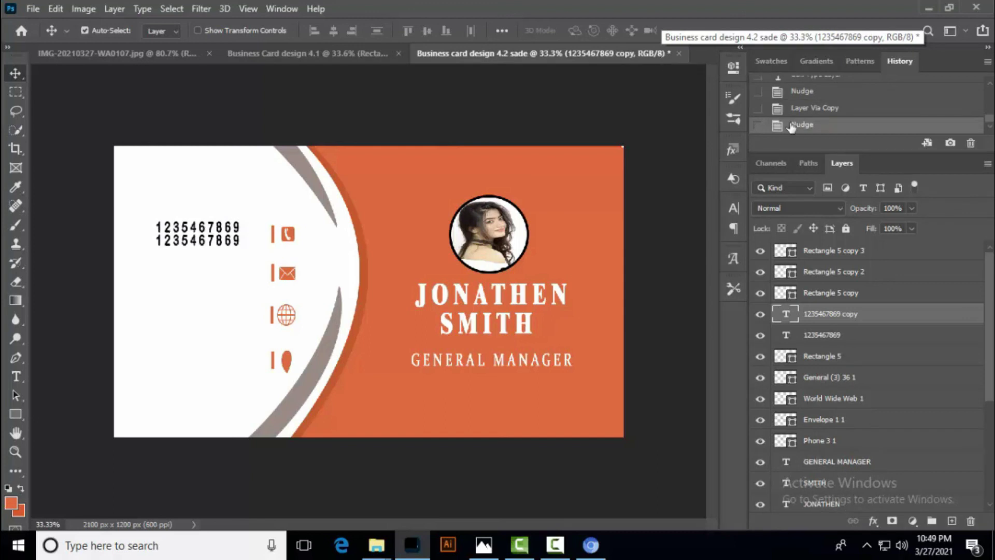
pyautogui.click(881, 340)
pyautogui.hotkey('shift', 'Up')
pyautogui.click(888, 314)
pyautogui.hotkey('shift', 'Down')
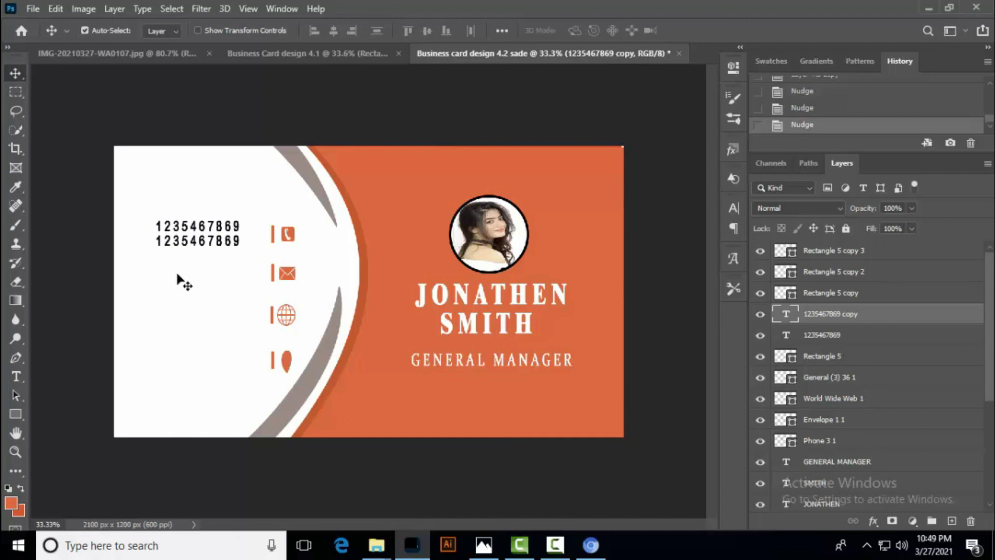
# Step: Add the text line free,psdbusiness.com below the phone numbers and set its size to 4 pt
pyautogui.press('t')
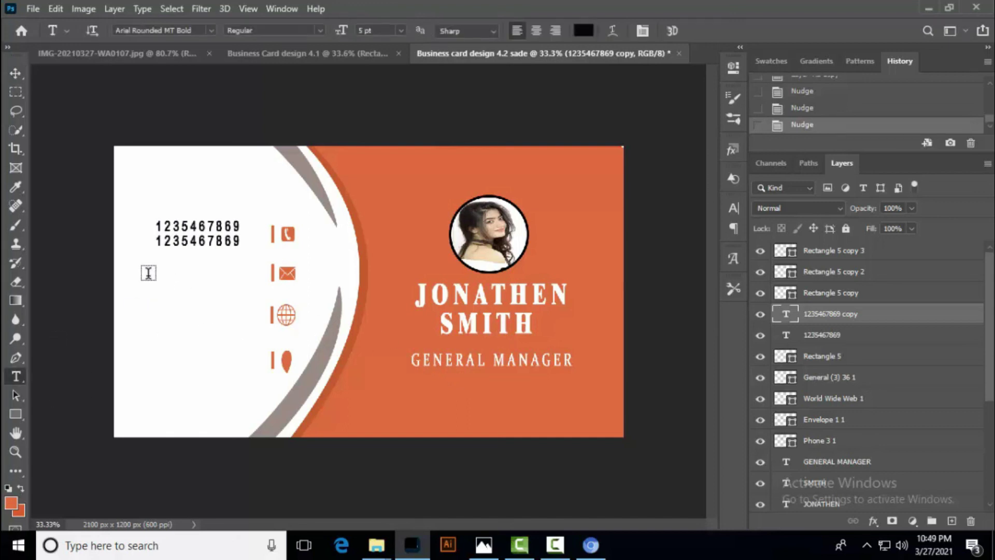
pyautogui.click(148, 273)
pyautogui.write('free.psd')
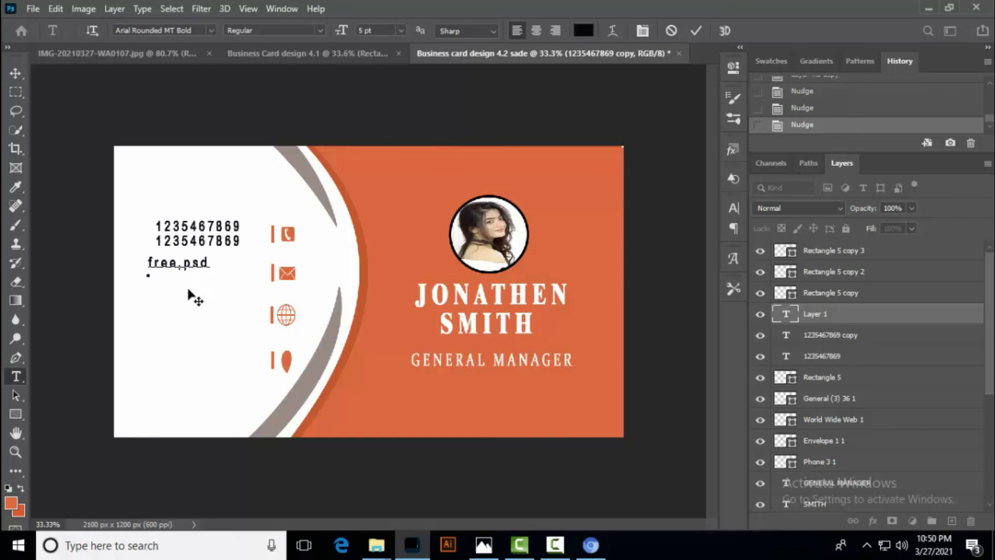
pyautogui.write('ness')
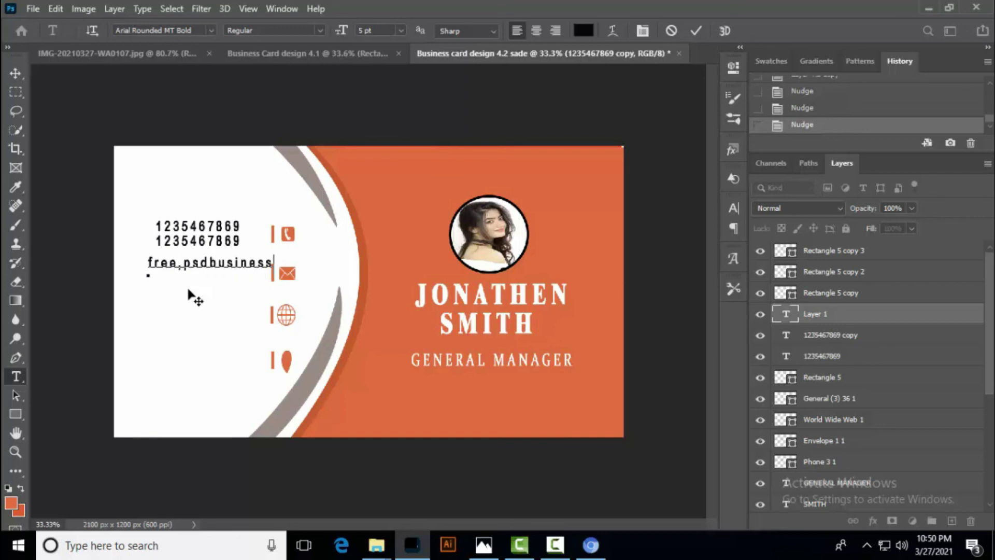
pyautogui.moveTo(309, 263); pyautogui.dragTo(139, 263)
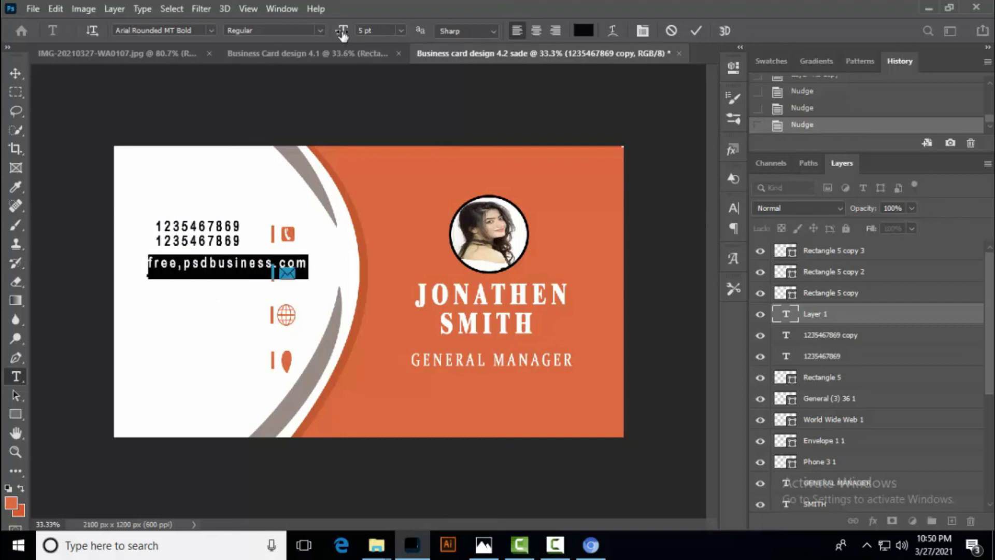
pyautogui.moveTo(342, 32); pyautogui.dragTo(336, 33)
pyautogui.click(697, 31)
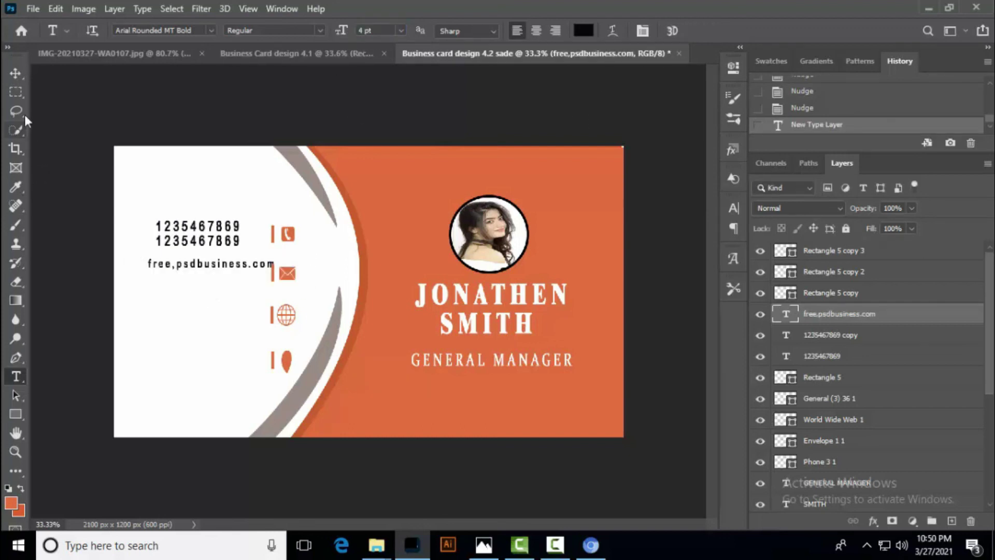
# Step: Move the free,psdbusiness.com line left and down so it sits beside the envelope icon's bar
pyautogui.press('v')
pyautogui.hotkey('shift', 'Left')
pyautogui.hotkey('shift', 'Left')
pyautogui.hotkey('shift', 'Left')
pyautogui.hotkey('shift', 'Left')
pyautogui.hotkey('shift', 'Left')
pyautogui.hotkey('shift', 'Down')
pyautogui.hotkey('shift', 'Down')
pyautogui.hotkey('shift', 'Down')
pyautogui.hotkey('shift', 'Down')
pyautogui.hotkey('shift', 'Down')
pyautogui.moveTo(37, 120); pyautogui.dragTo(26, 112)
# Step: Shift both phone number lines right and the free,psdbusiness.com line slightly left so their right edges line up
pyautogui.click(237, 233)
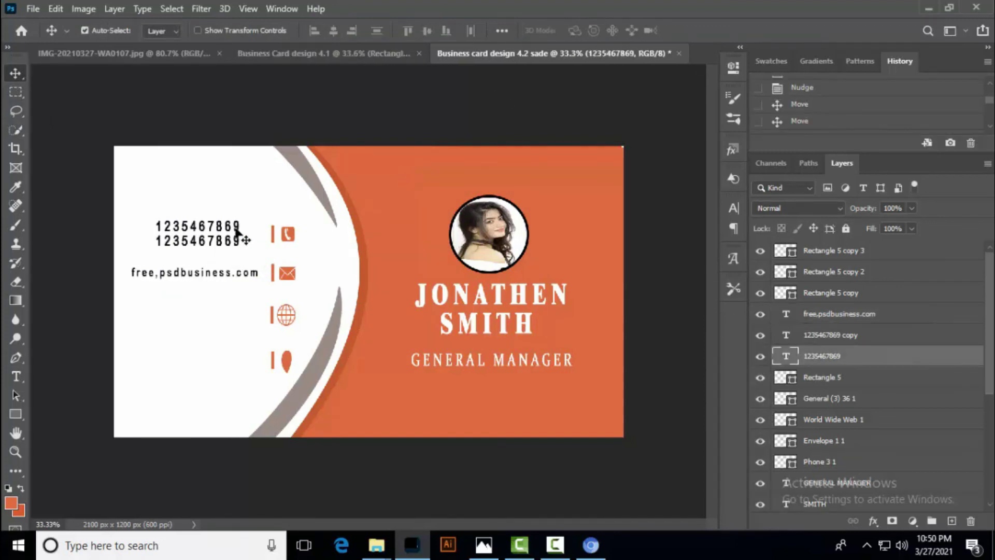
pyautogui.moveTo(238, 234); pyautogui.dragTo(249, 233)
pyautogui.hotkey('shift', 'Right')
pyautogui.hotkey('shift', 'Right')
pyautogui.hotkey('shift', 'Right')
pyautogui.hotkey('shift', 'Right')
pyautogui.hotkey('shift', 'Right')
pyautogui.hotkey('shift', 'Right')
pyautogui.hotkey('shift', 'Right')
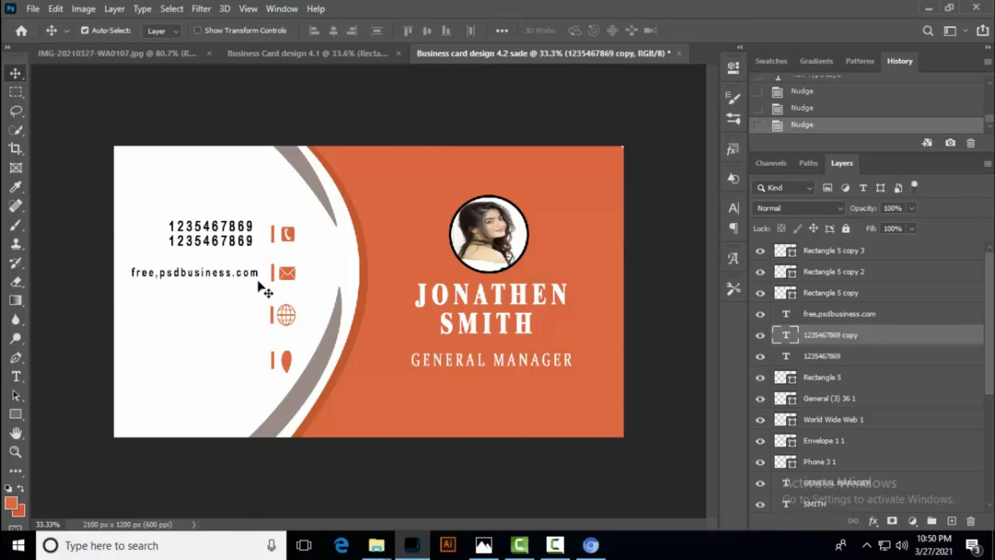
pyautogui.click(259, 280)
pyautogui.hotkey('shift', 'Left')
pyautogui.hotkey('shift', 'Left')
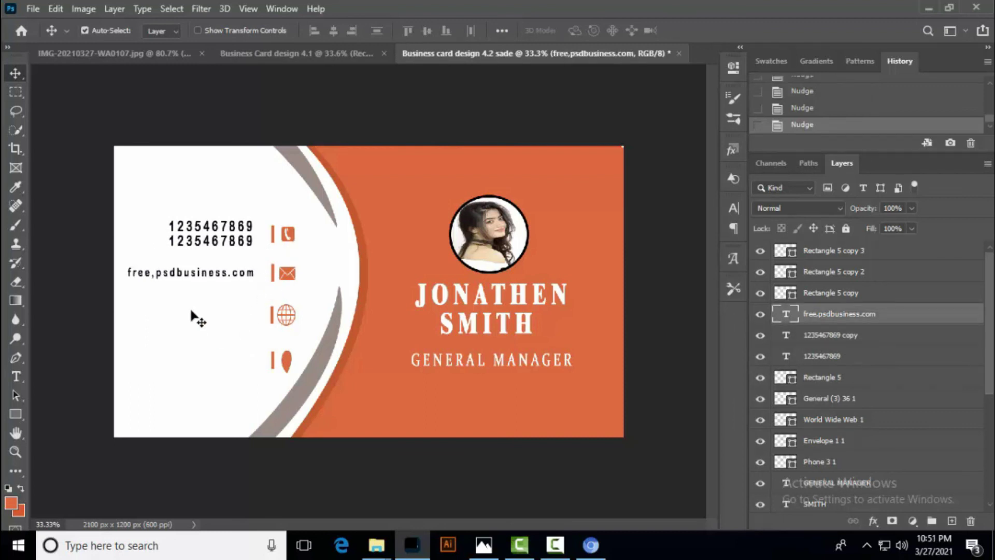
pyautogui.click(124, 313)
pyautogui.write('www.')
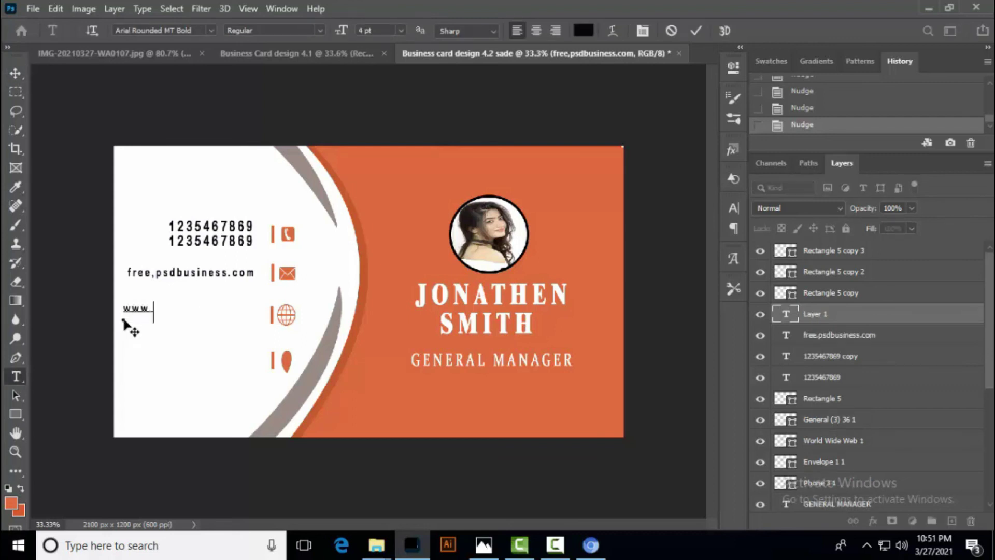
pyautogui.write('psdfreebies.com')
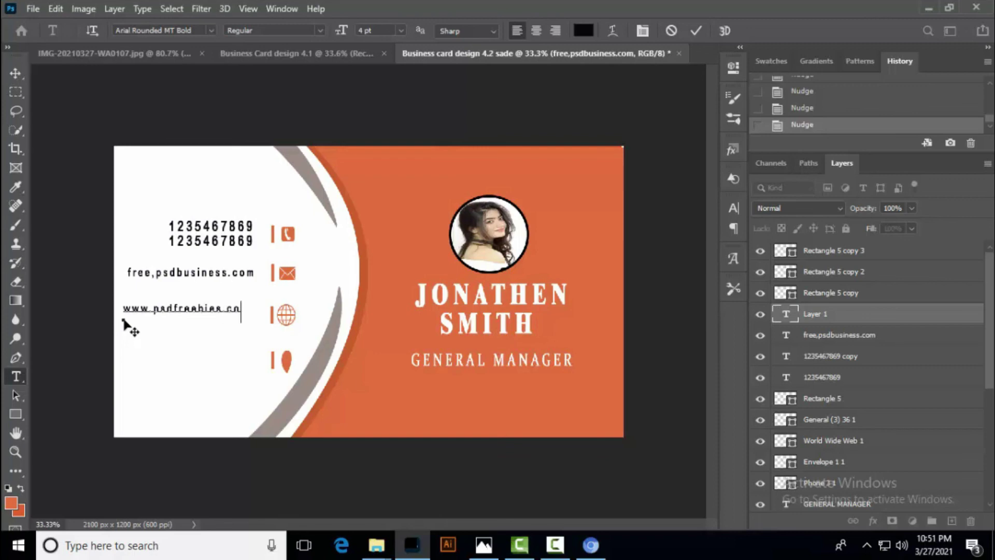
pyautogui.hotkey('ctrl', 'a')
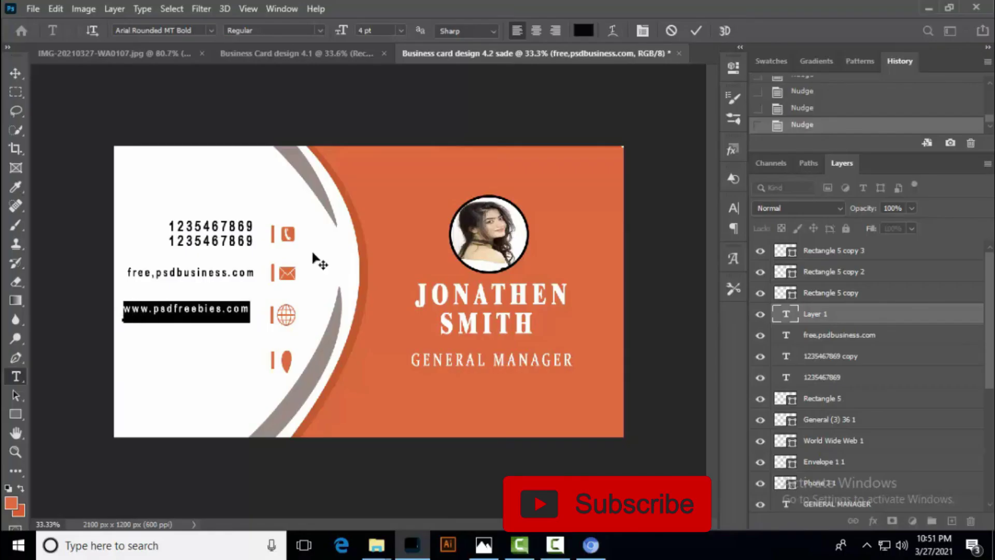
pyautogui.moveTo(338, 35); pyautogui.dragTo(344, 35)
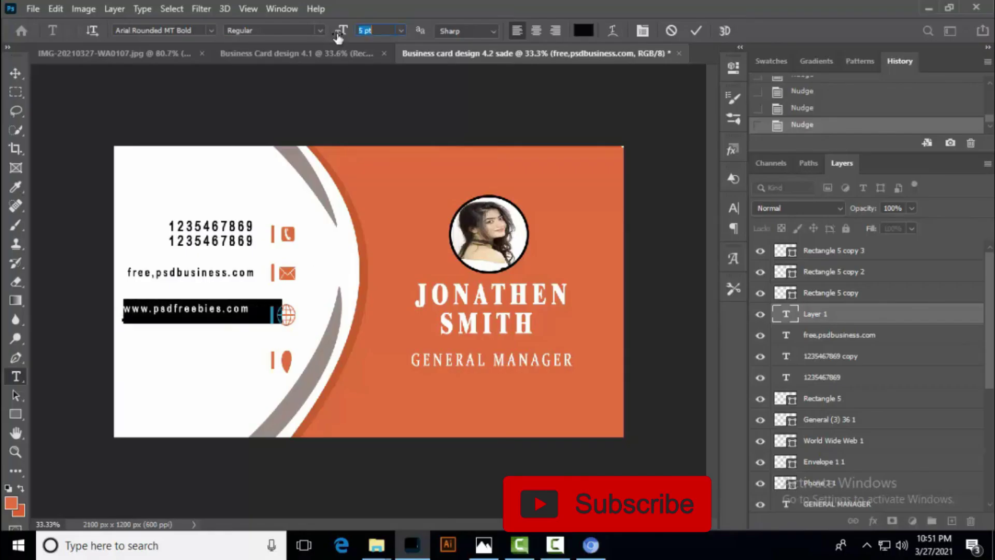
pyautogui.click(694, 31)
pyautogui.click(15, 73)
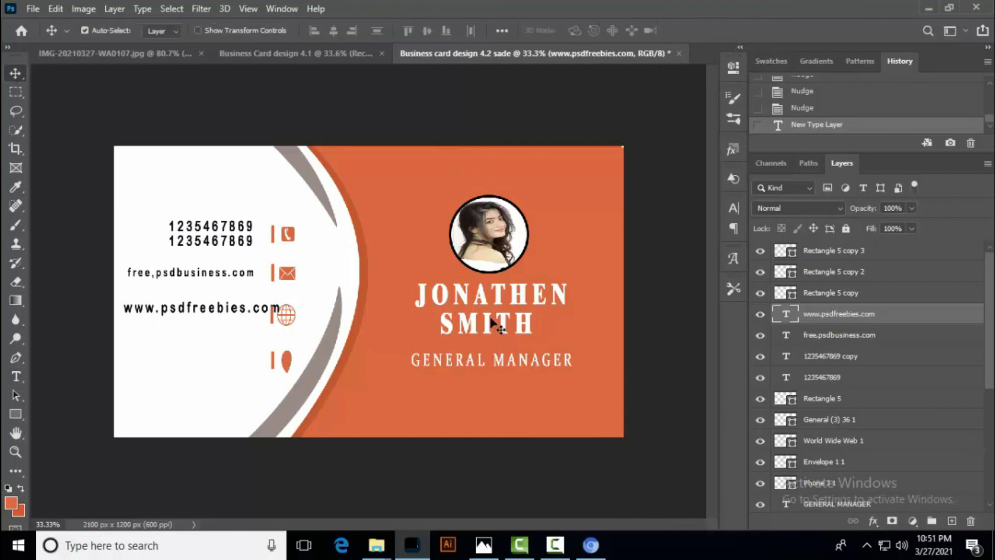
pyautogui.doubleClick(788, 318)
pyautogui.moveTo(344, 35); pyautogui.dragTo(337, 36)
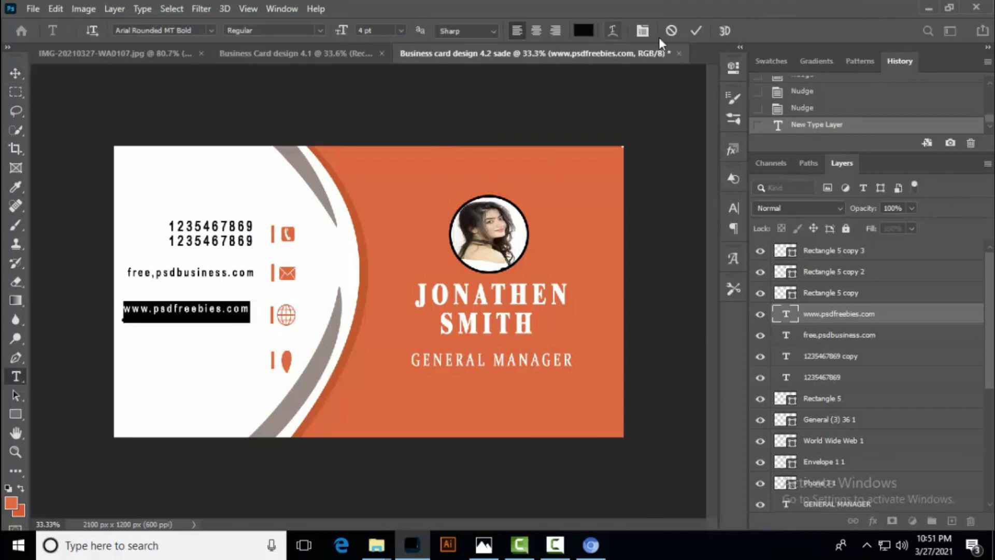
pyautogui.click(671, 33)
pyautogui.hotkey('shift', 'Right')
pyautogui.hotkey('shift', 'Right')
pyautogui.hotkey('shift', 'Right')
pyautogui.hotkey('shift', 'Right')
pyautogui.hotkey('shift', 'Down')
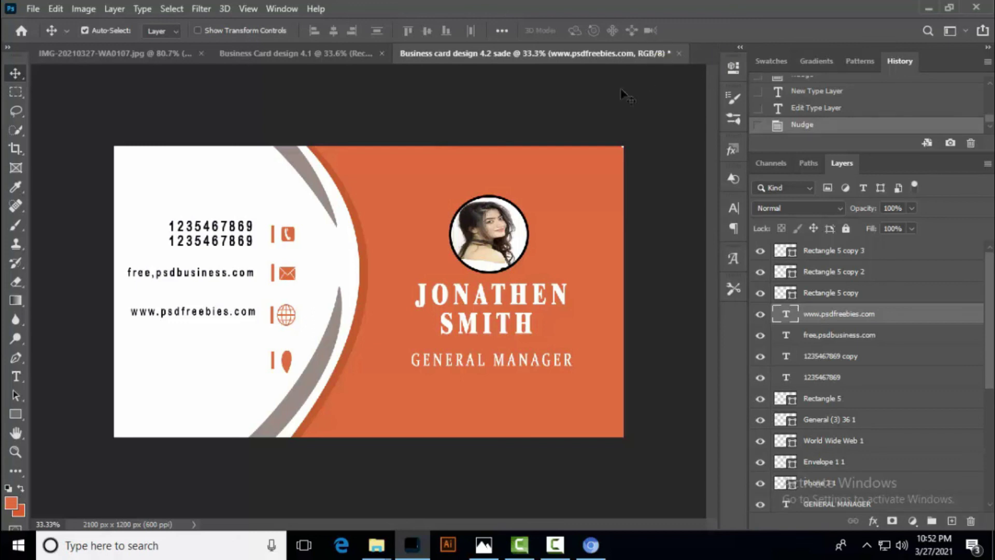
# Step: Add a two-line text below the website line with the street and city first and the state, country and postal code underneath
pyautogui.click(15, 377)
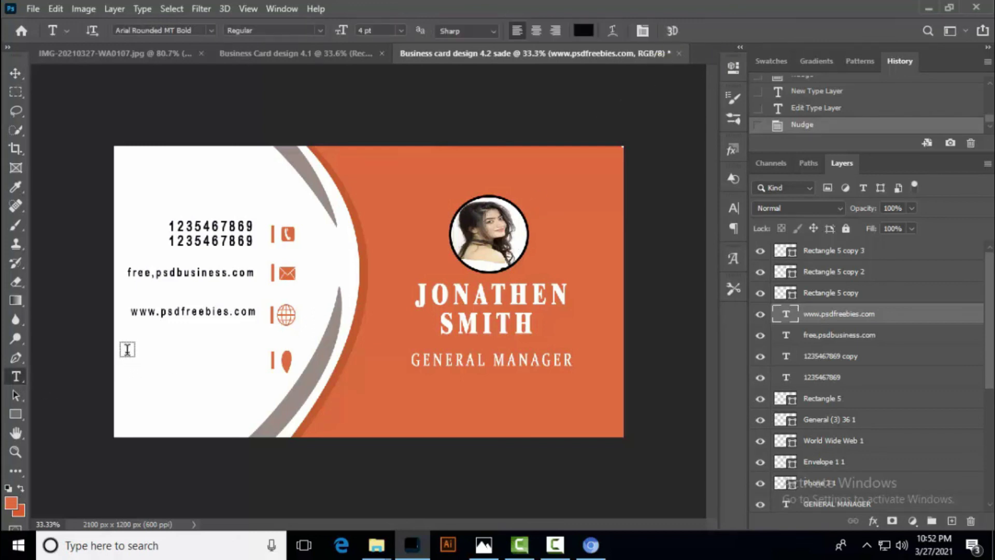
pyautogui.click(127, 351)
pyautogui.write('123,street')
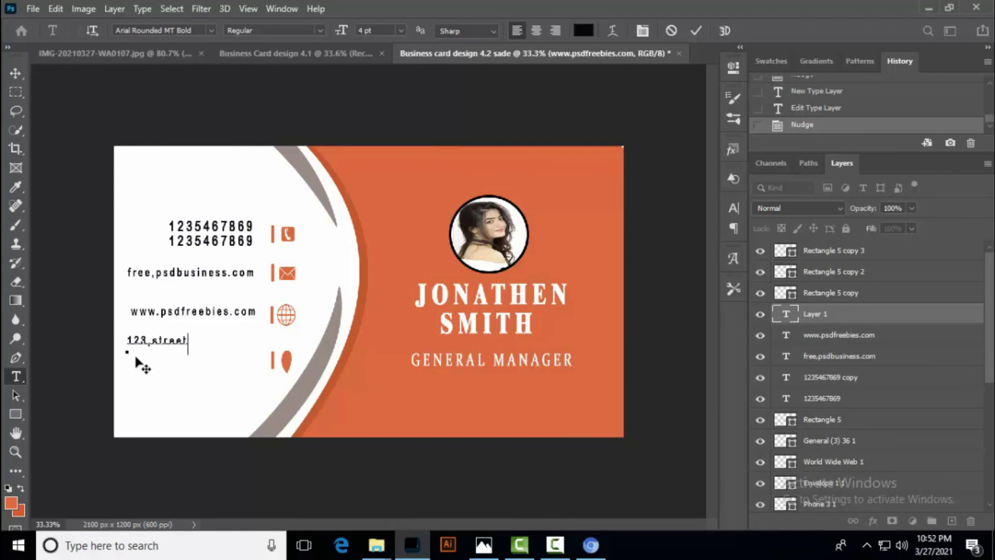
pyautogui.write(' you city ')
pyautogui.write('N')
pyautogui.write('EW ')
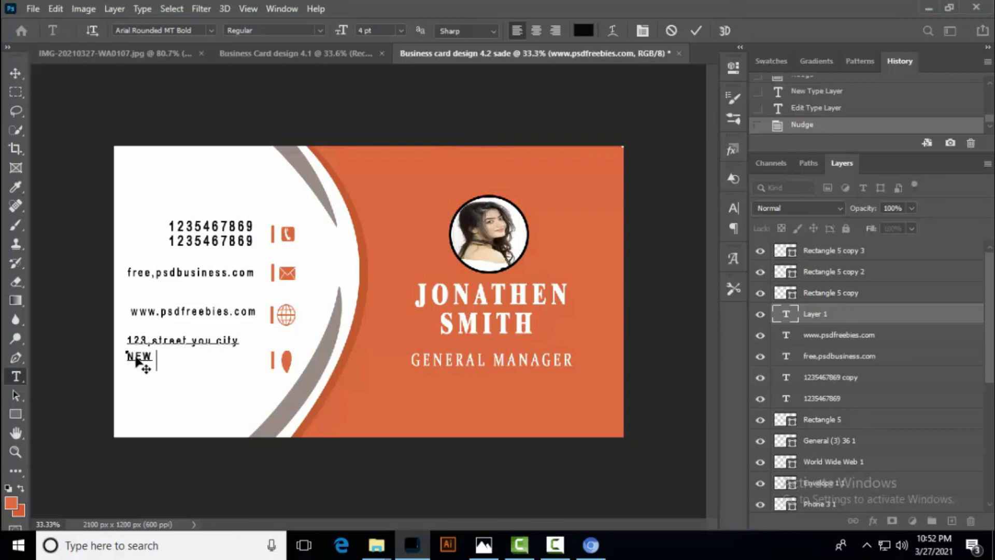
pyautogui.write('YOUR USA')
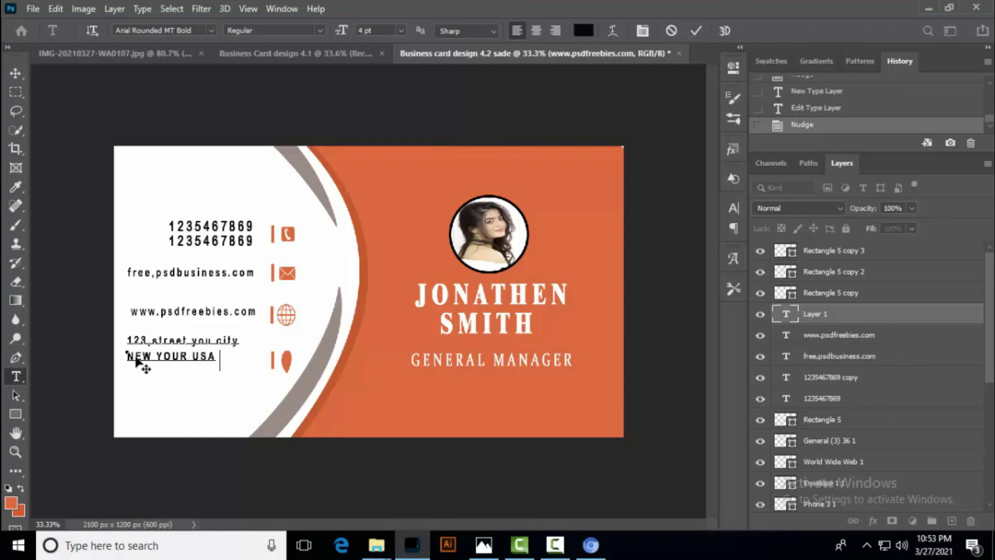
pyautogui.write('465120')
pyautogui.press('BackSpace')
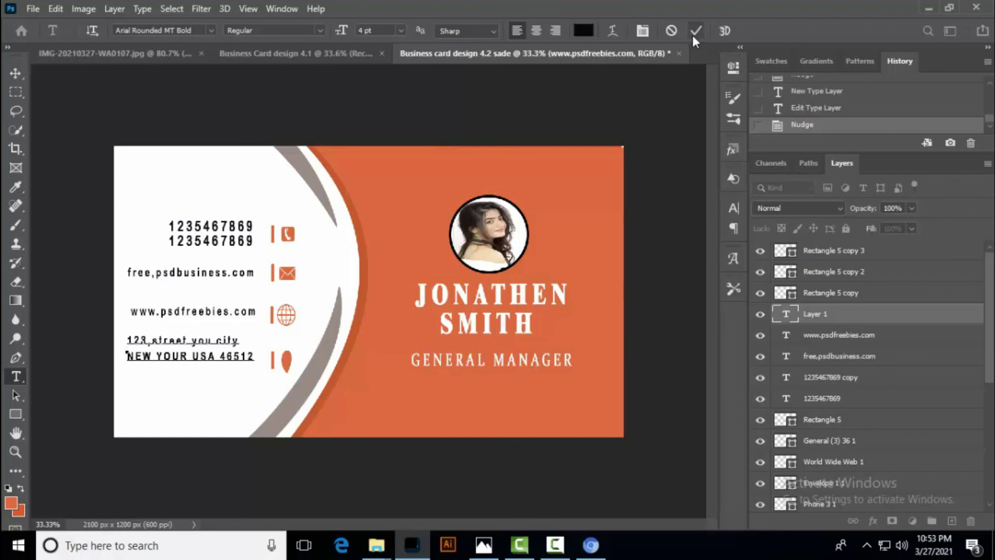
# Step: Indent the address's first line with leading spaces so its end lines up with the second line, keeping the two-line break
pyautogui.click(127, 356)
pyautogui.press('BackSpace')
pyautogui.press('Return')
pyautogui.click(127, 339)
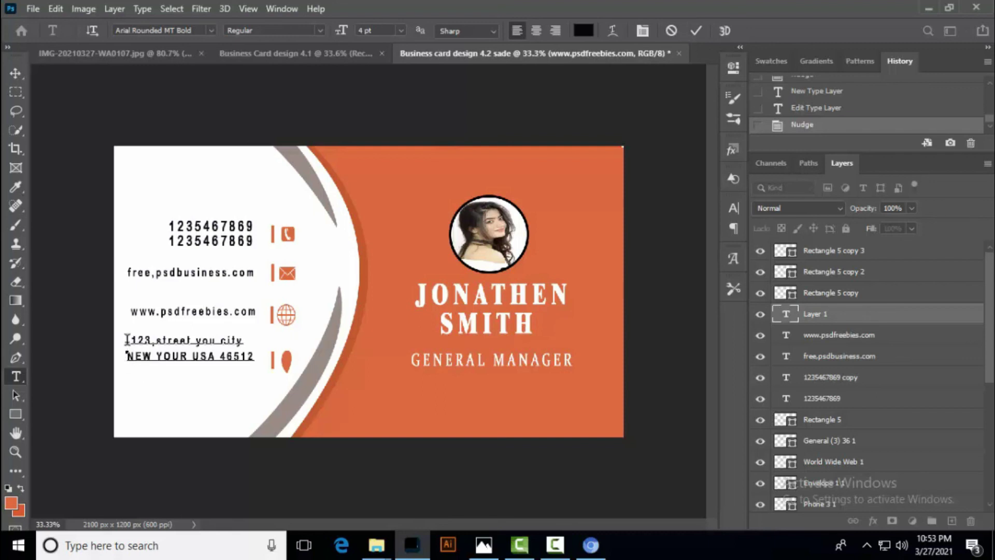
pyautogui.click(696, 31)
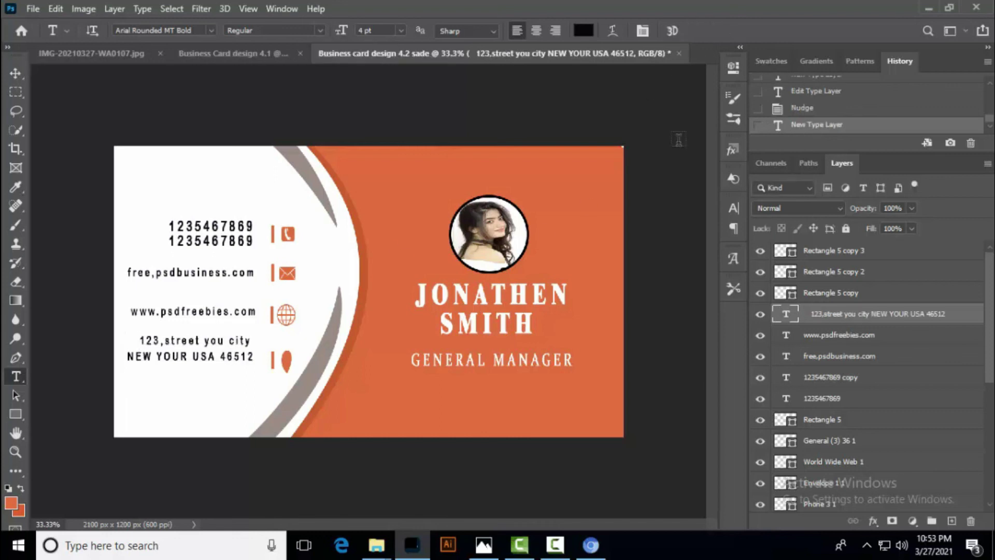
# Step: Move the two-line address down so it is vertically centred beside the location pin icon
pyautogui.click(16, 76)
pyautogui.hotkey('shift', 'Down')
pyautogui.hotkey('shift', 'Down')
pyautogui.hotkey('shift', 'Down')
pyautogui.hotkey('shift', 'Down')
pyautogui.hotkey('shift', 'Down')
pyautogui.hotkey('shift', 'Down')
pyautogui.hotkey('shift', 'Down')
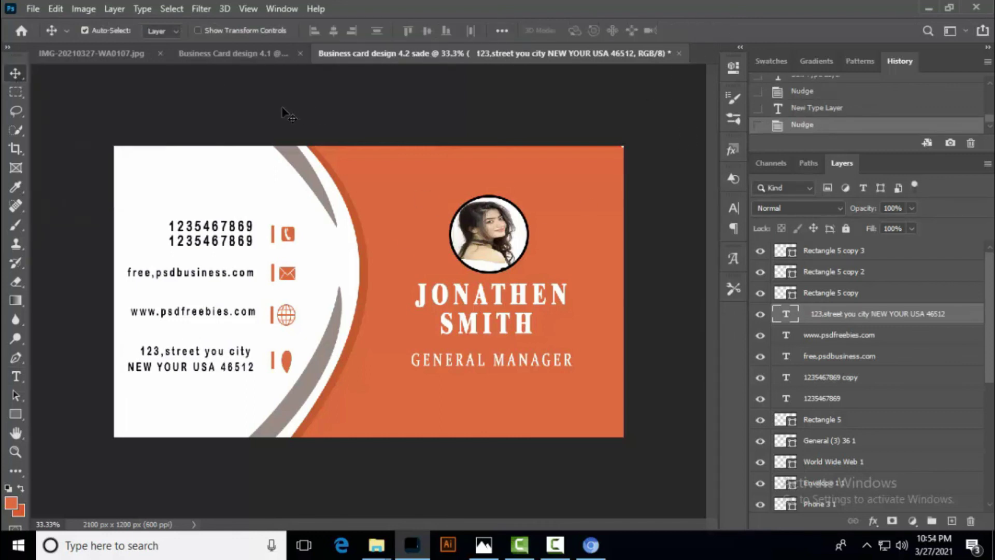